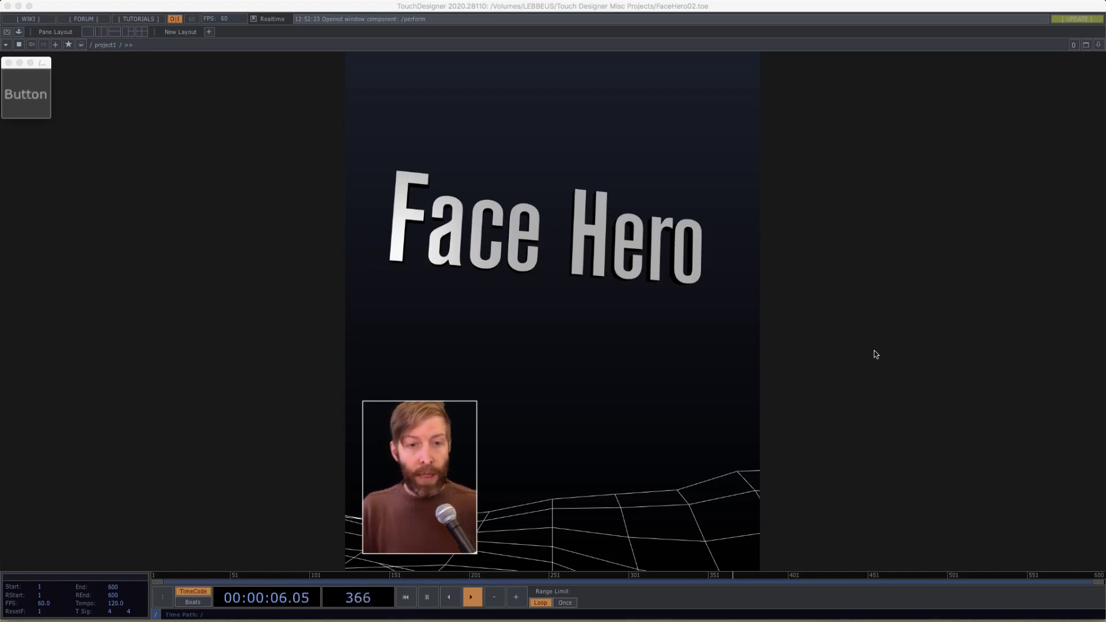
- Examine the overall operator network of the Face Hero project, from the input side through to the output side
left_click(796, 248)
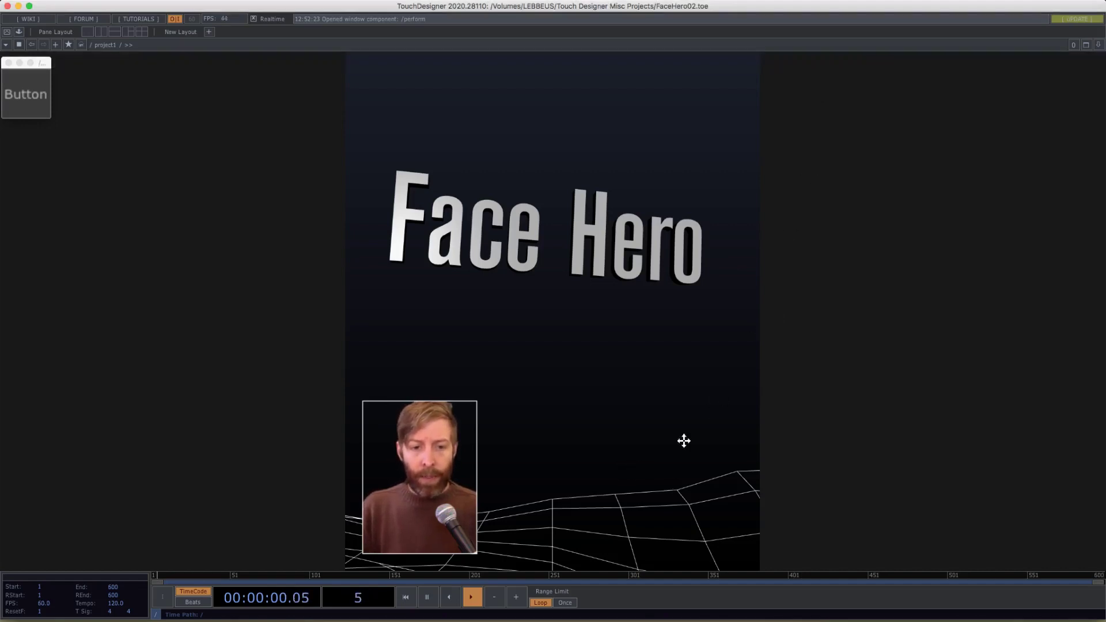
scroll(675, 380, "down", 3)
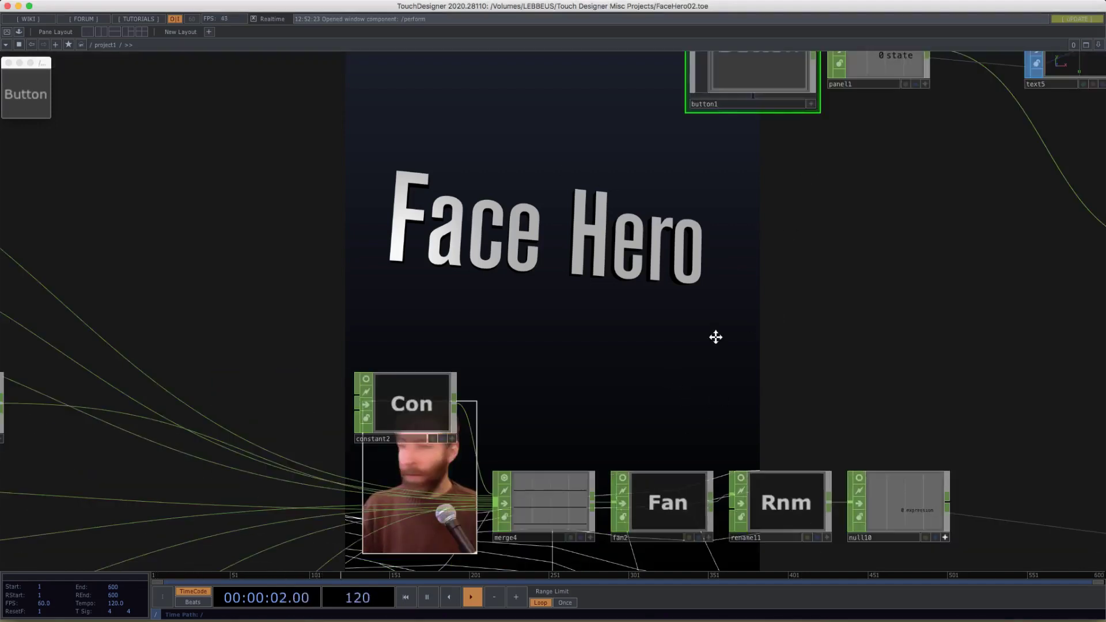
left_click_drag(729, 314, 804, 193)
scroll(656, 386, "down", 3)
scroll(658, 387, "down", 5)
scroll(464, 343, "up", 5)
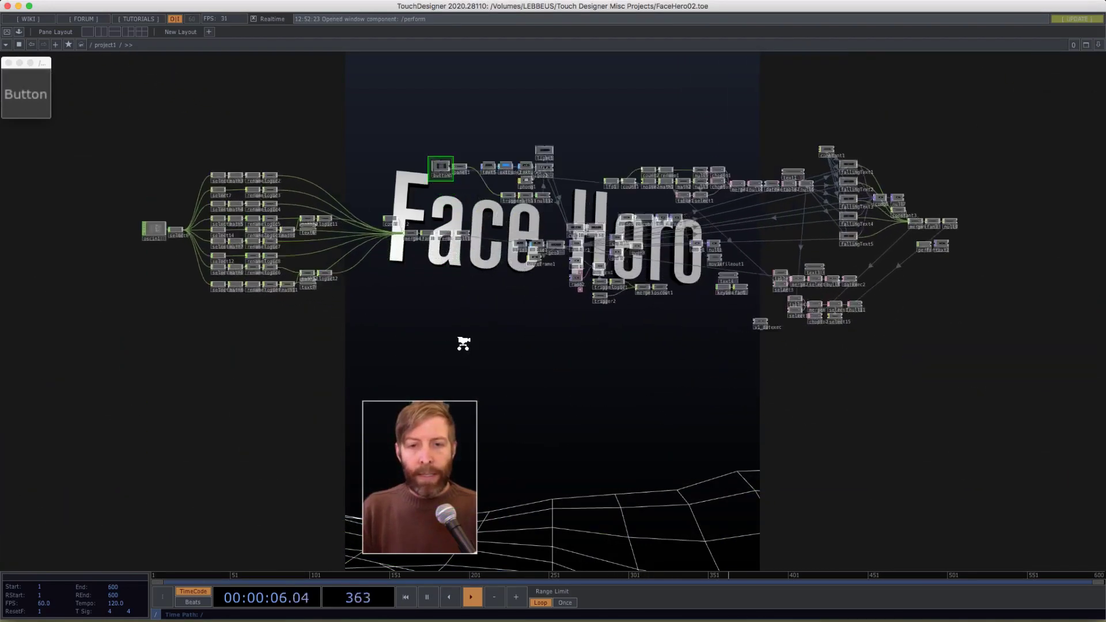
left_click_drag(511, 318, 645, 361)
scroll(192, 258, "up", 5)
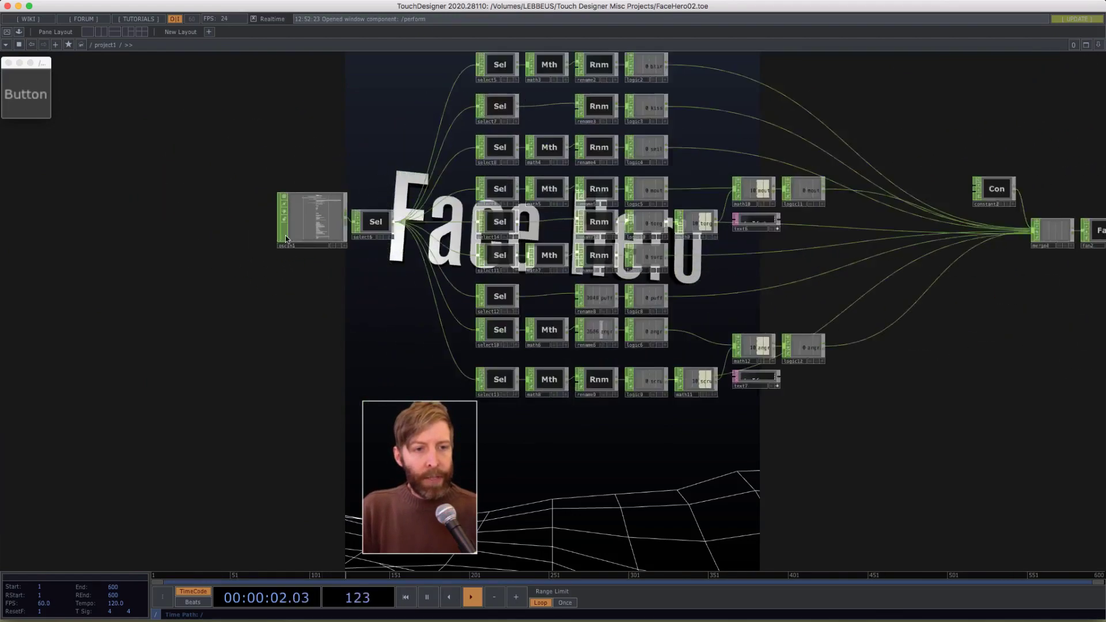
- Examine the OSC In operator's incoming face-tracking channels and the Select operator it feeds
scroll(286, 237, "up", 5)
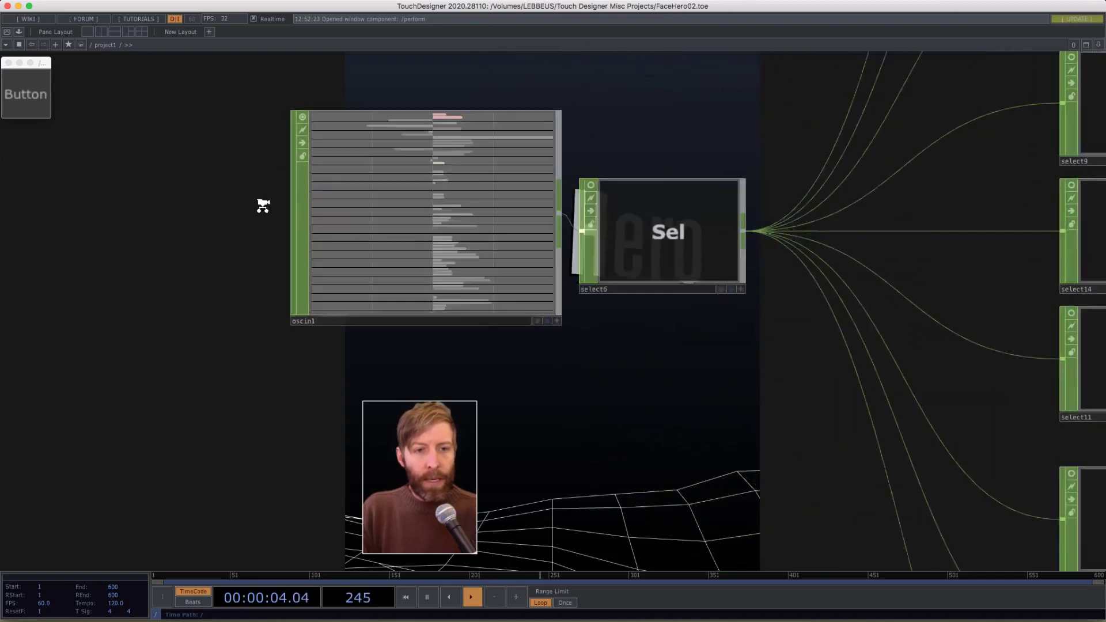
scroll(263, 206, "up", 1)
left_click_drag(786, 121, 440, 126)
scroll(238, 336, "down", 3)
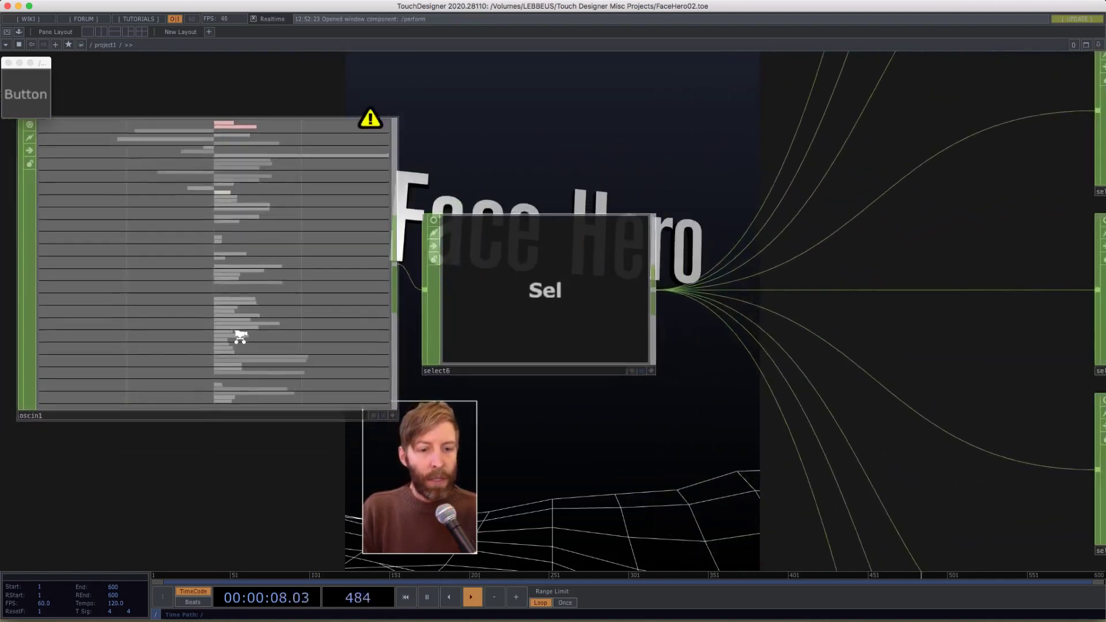
scroll(240, 334, "down", 5)
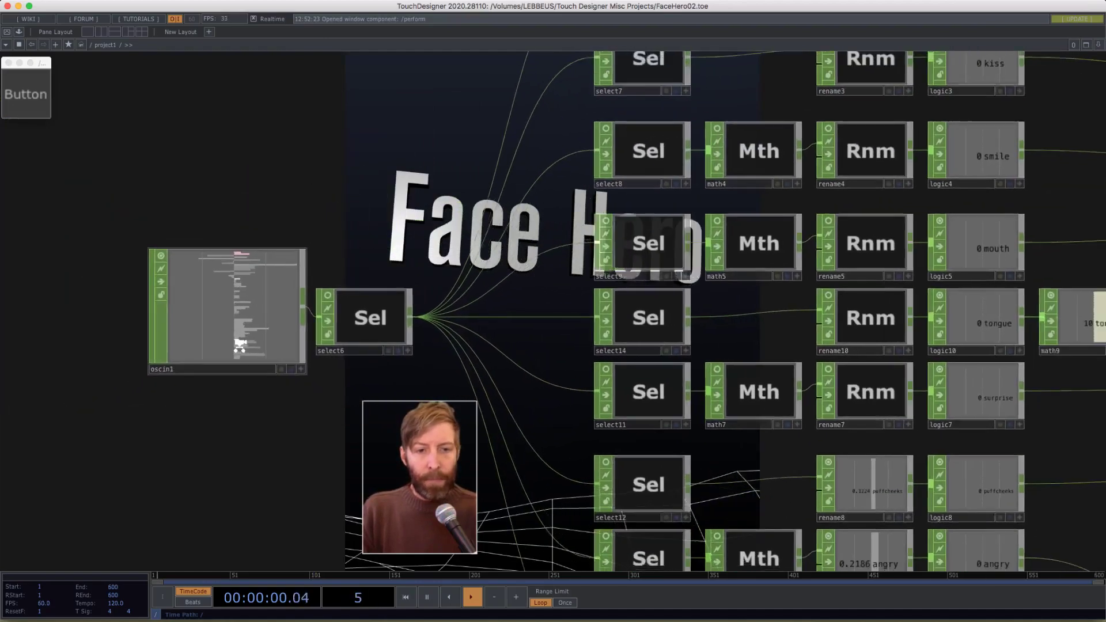
scroll(240, 344, "down", 1)
- Turn on the viewers of the Rename and Math operators in the blink row
left_click_drag(1019, 230, 527, 385)
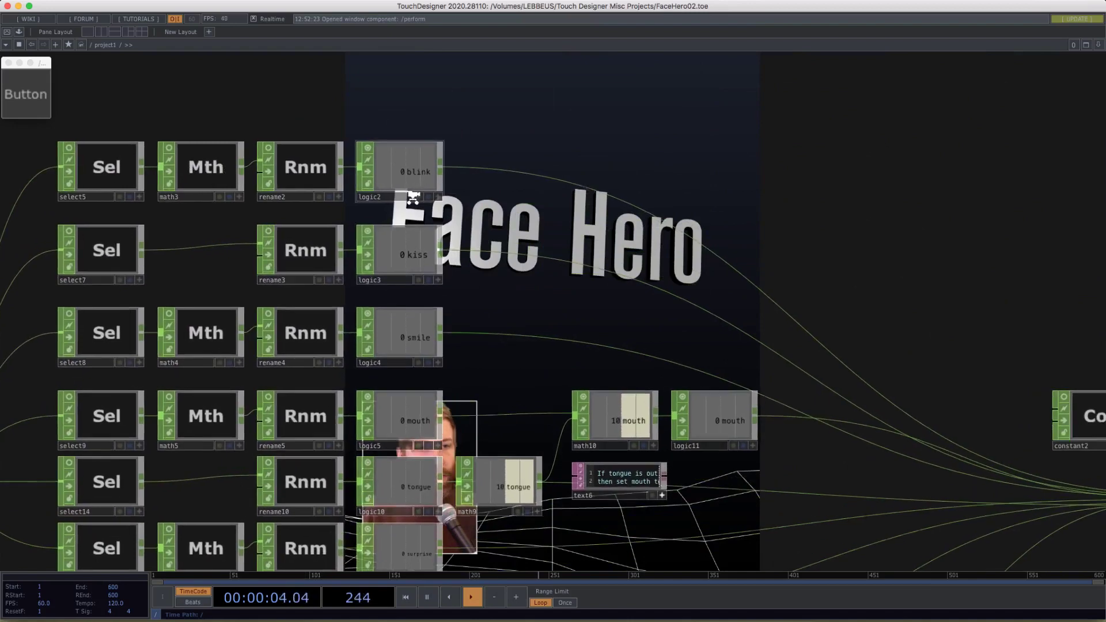
scroll(294, 184, "up", 5)
scroll(370, 161, "left", 1)
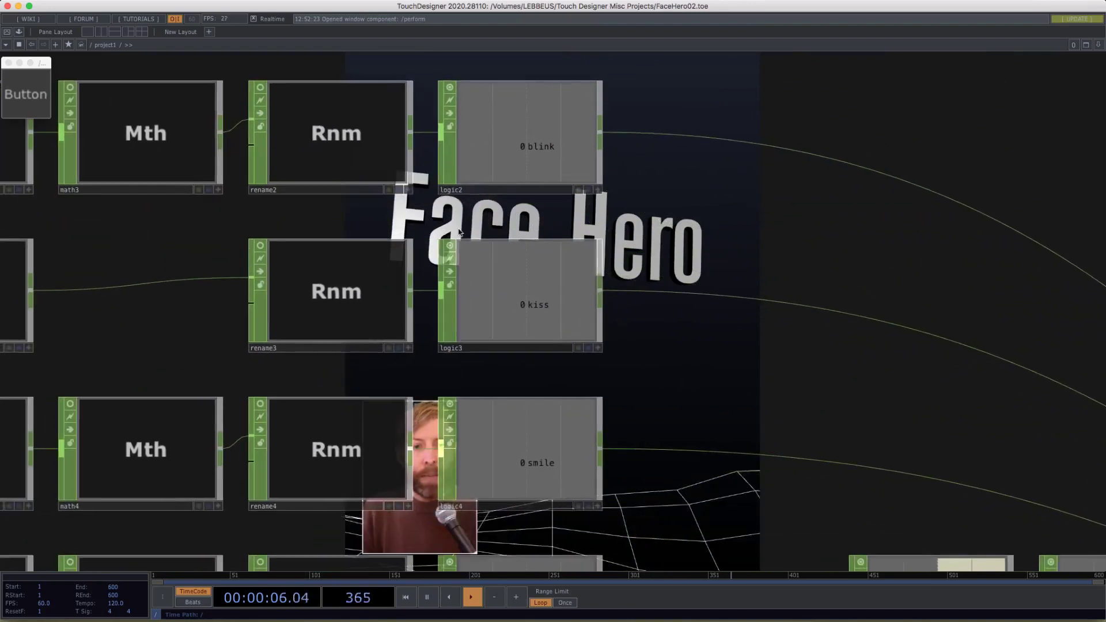
left_click(485, 156)
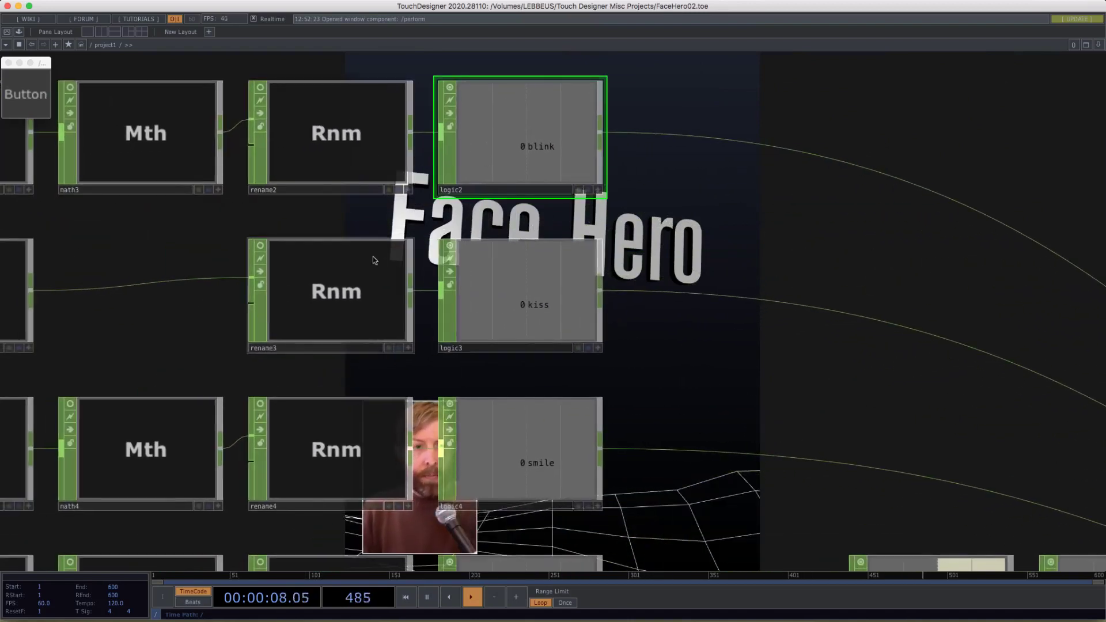
scroll(448, 102, "left", 10)
left_click(436, 108)
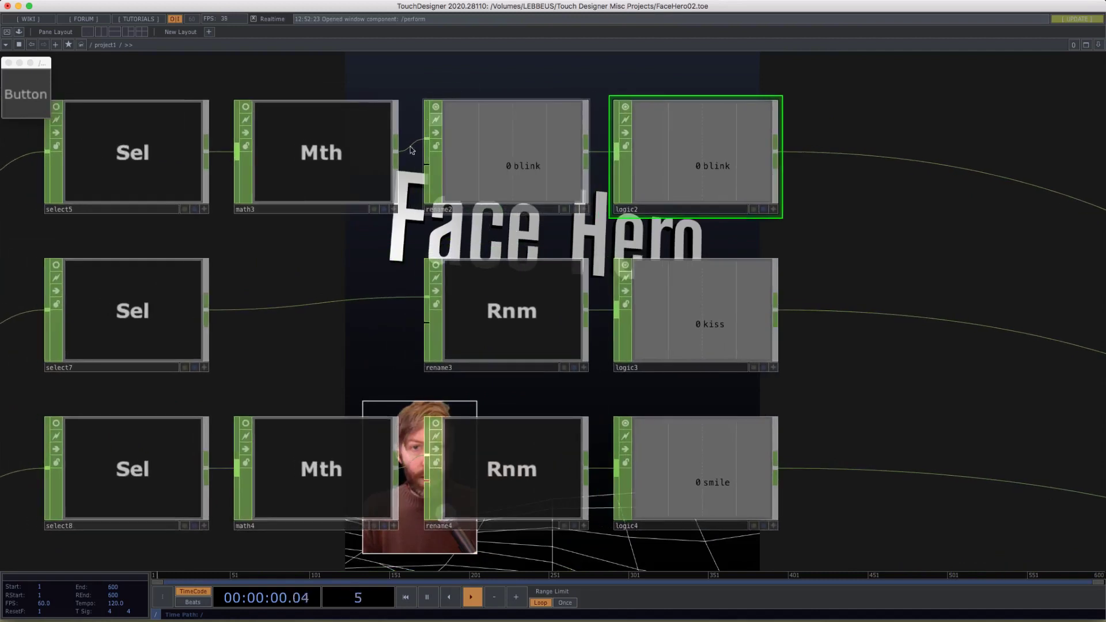
left_click(246, 107)
scroll(323, 276, "left", 1)
scroll(323, 277, "left", 2)
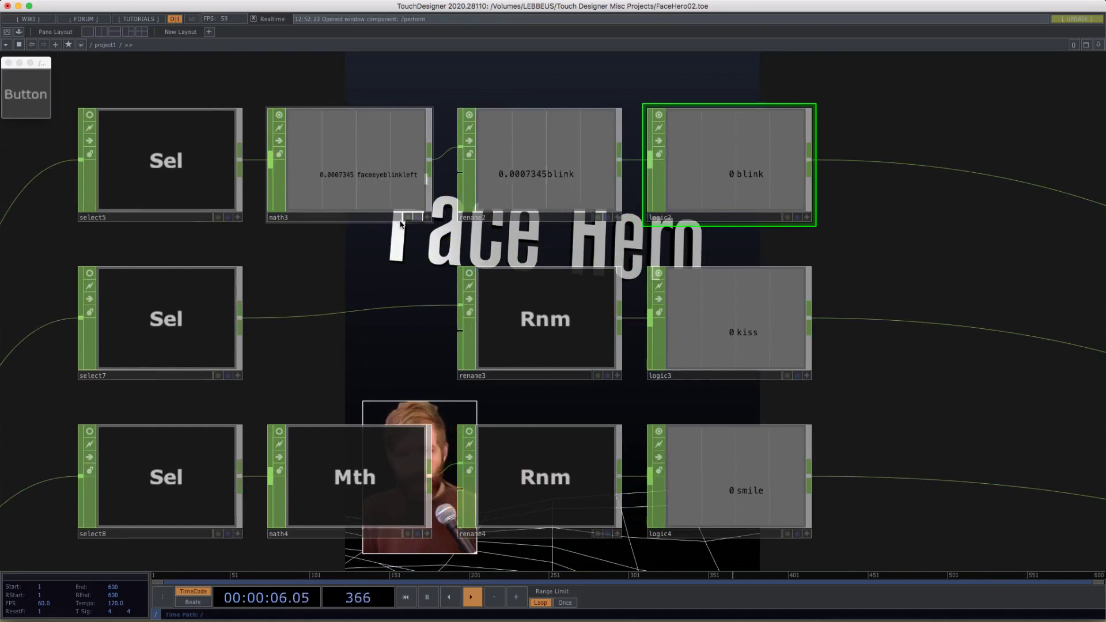
- Examine the Logic operators of the facial expression rows, from blink down to scrunchnose
scroll(749, 260, "right", 15)
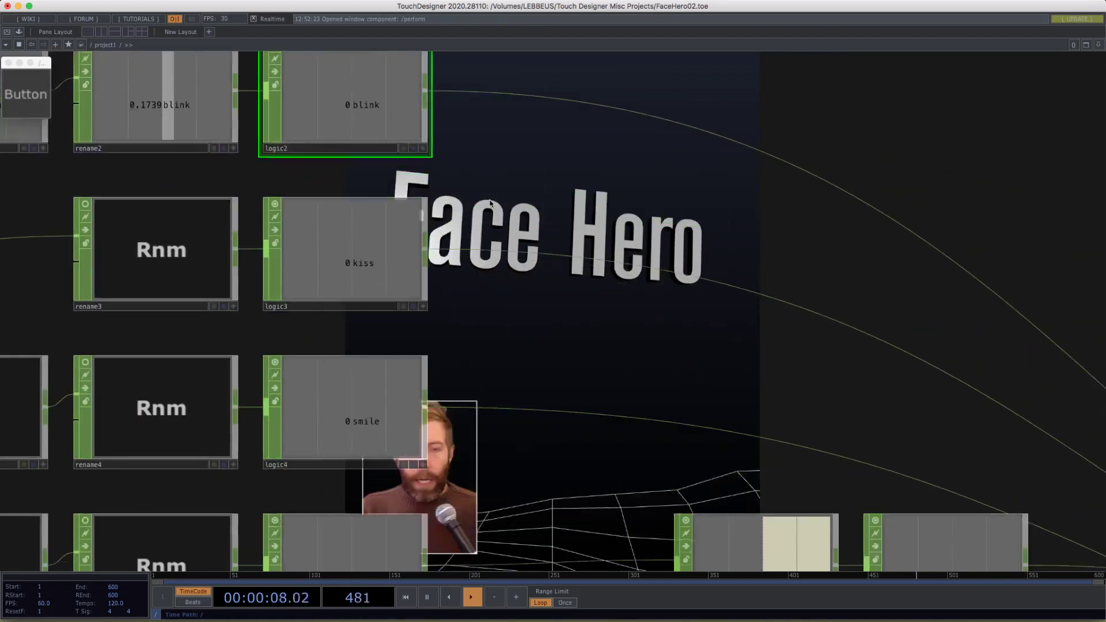
scroll(490, 213, "down", 5)
left_click_drag(495, 231, 418, 148)
scroll(416, 172, "down", 2)
scroll(416, 171, "down", 3)
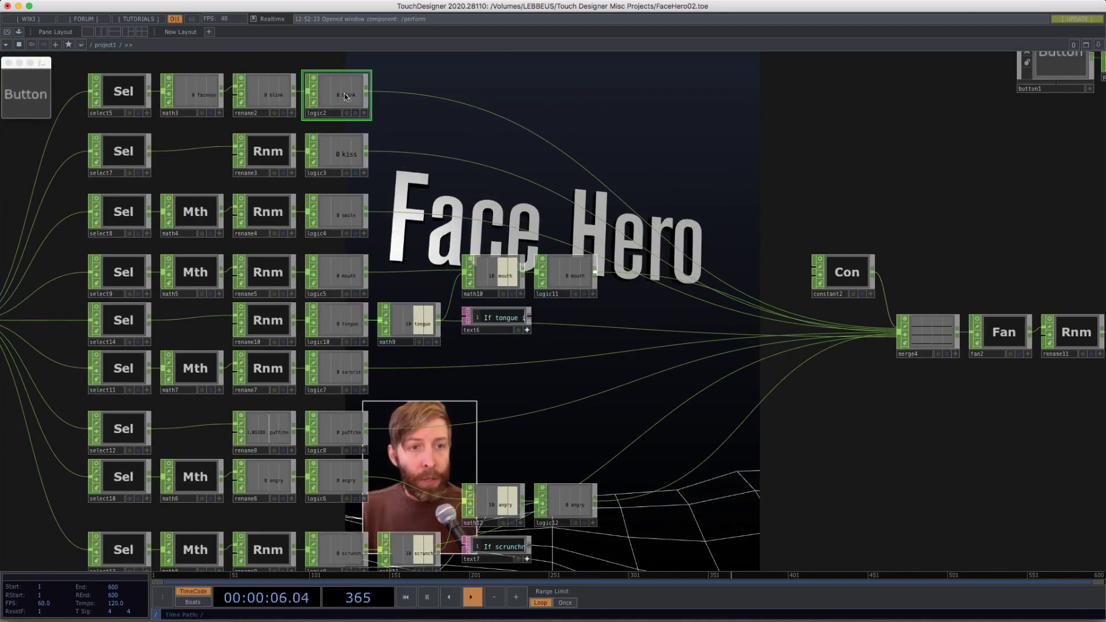
scroll(356, 297, "up", 2)
scroll(357, 296, "up", 2)
left_click_drag(423, 195, 413, 30)
scroll(416, 284, "down", 2)
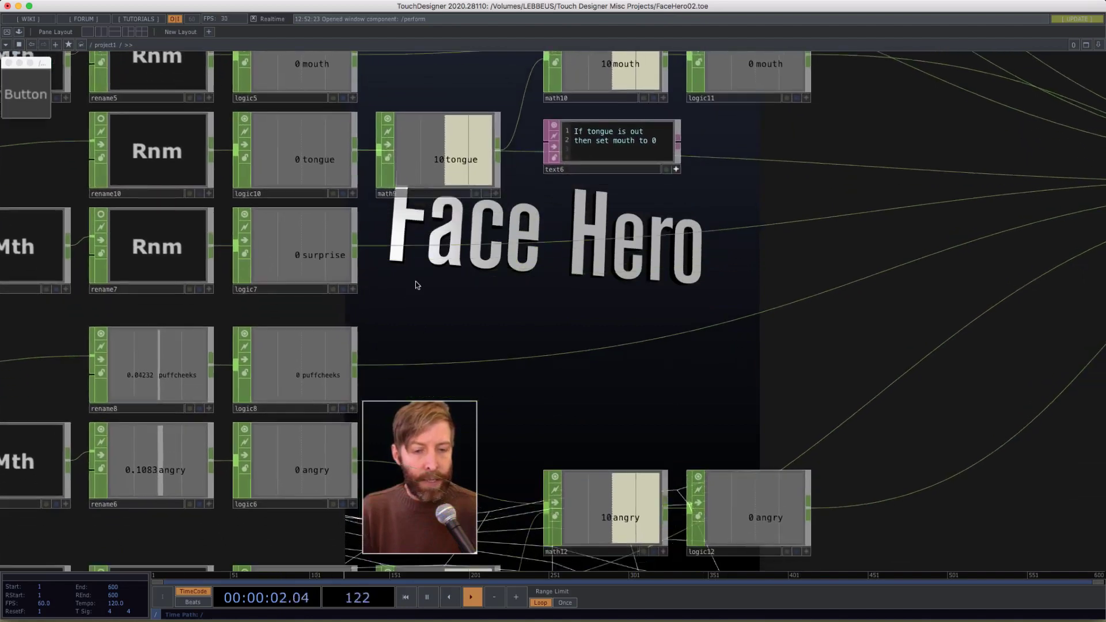
scroll(420, 284, "down", 4)
scroll(420, 284, "left", 2)
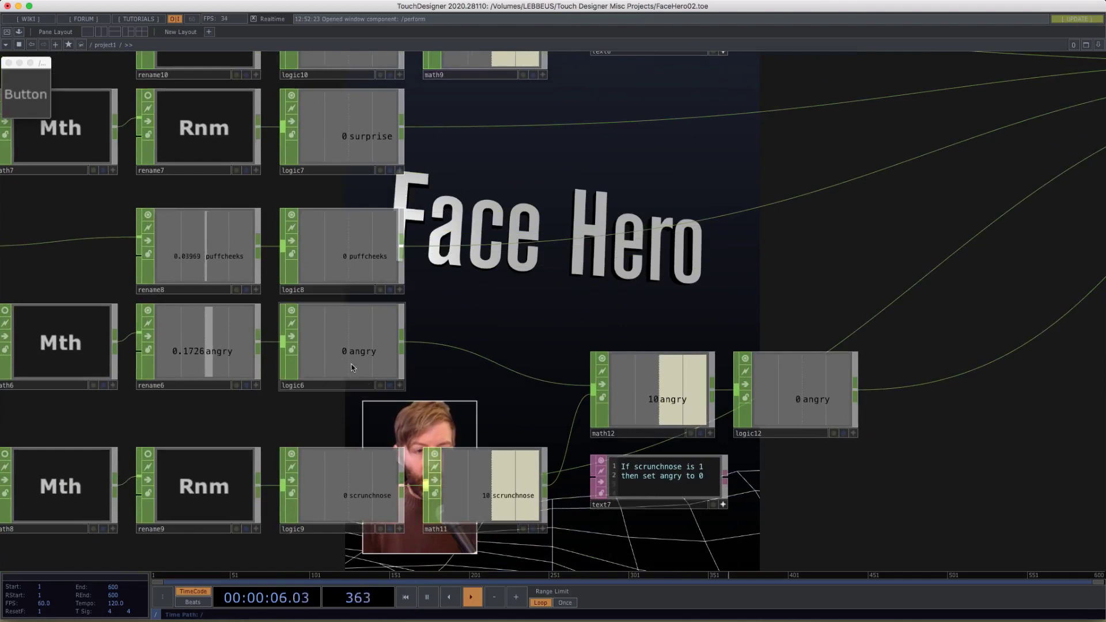
- Examine the angry and scrunchnose rows, including the math and logic operators that combine them
scroll(261, 316, "left", 10)
scroll(261, 315, "down", 2)
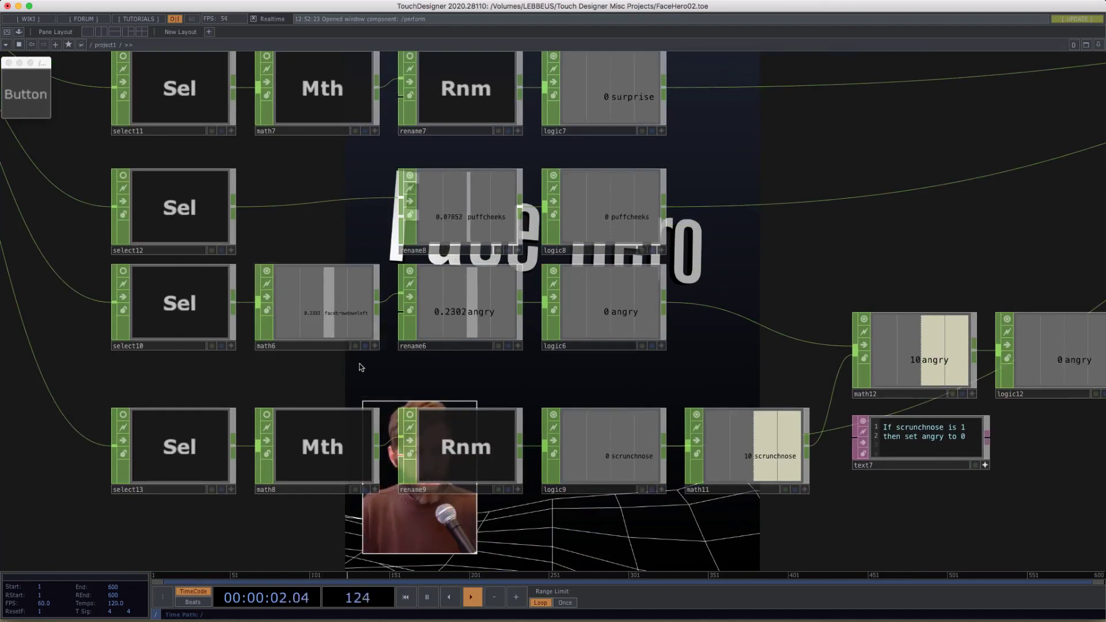
scroll(250, 308, "right", 5)
scroll(250, 308, "down", 2)
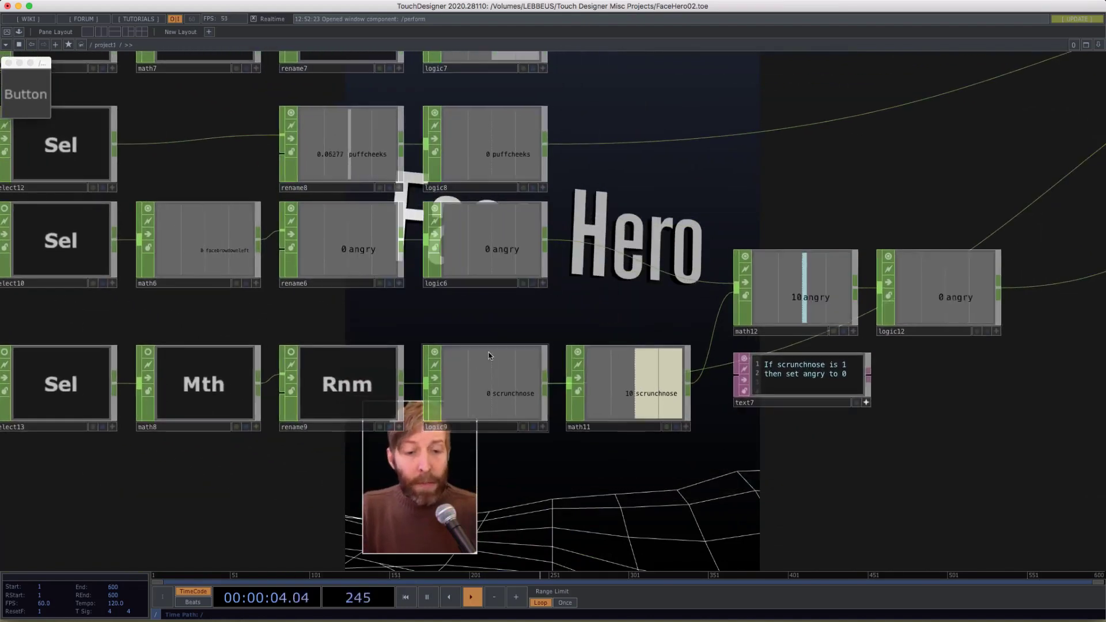
scroll(375, 271, "right", 5)
scroll(375, 272, "down", 2)
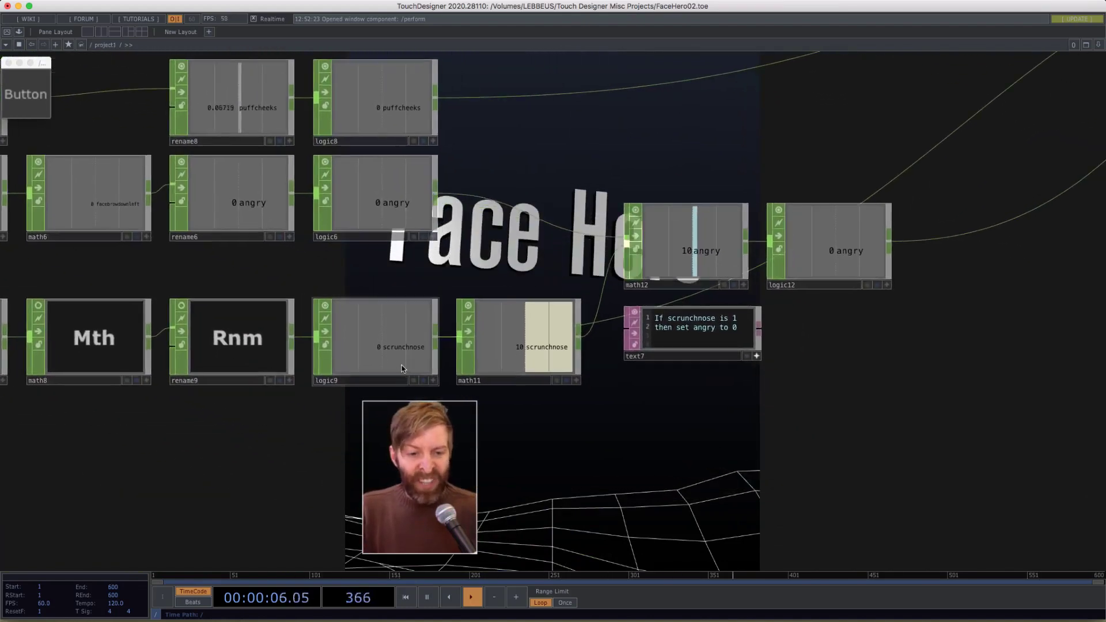
left_click_drag(518, 221, 565, 365)
scroll(490, 267, "down", 2)
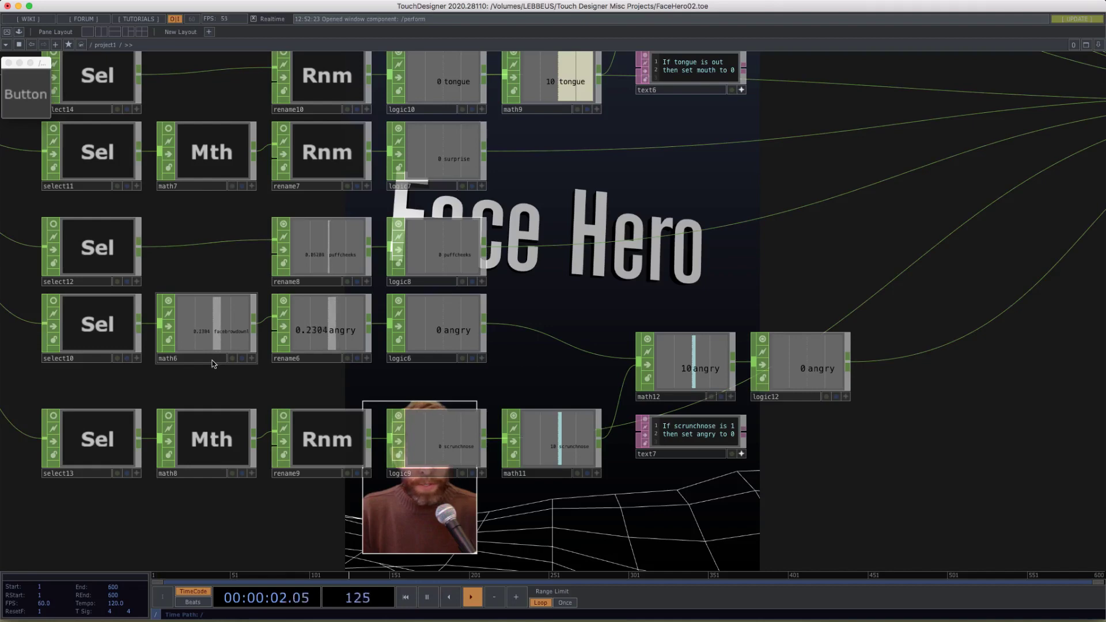
- Show the parameters of the angry row's Logic operator, logic6
scroll(397, 357, "up", 1)
left_click(451, 343)
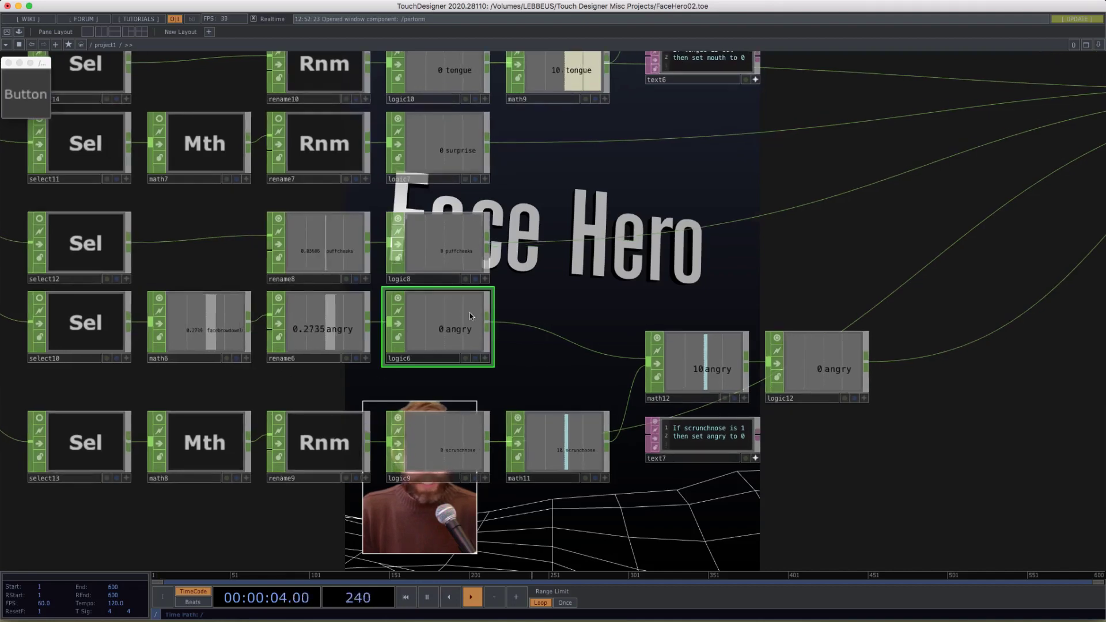
scroll(451, 343, "up", 1)
key("p")
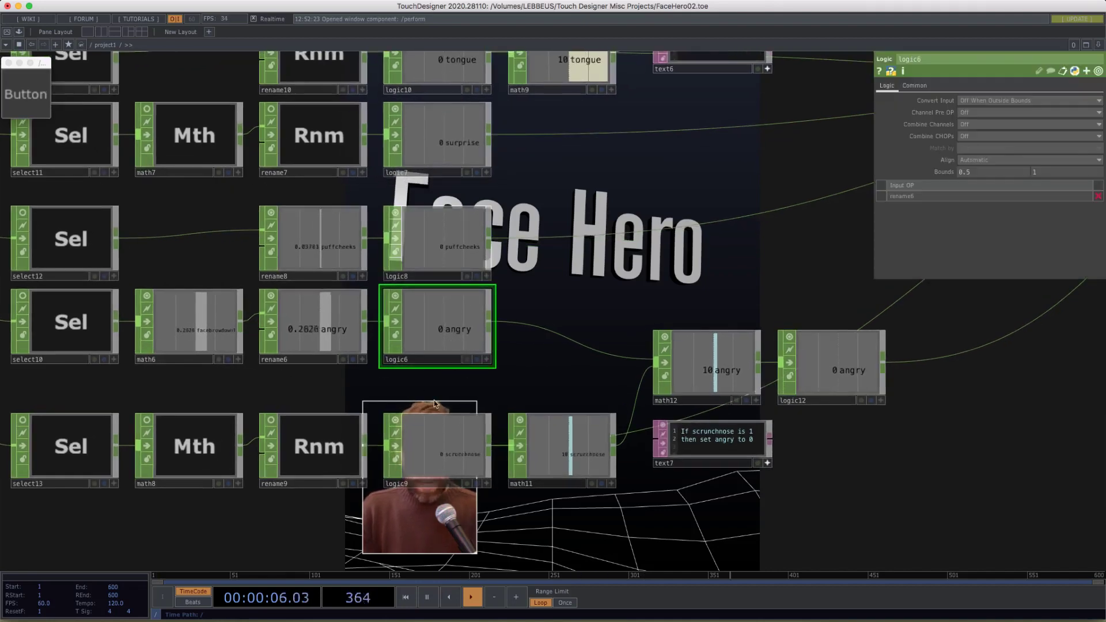
- Examine how the angry value passes from rename6 through logic6 and on to math12
scroll(433, 398, "up", 3)
left_click_drag(682, 295, 828, 224)
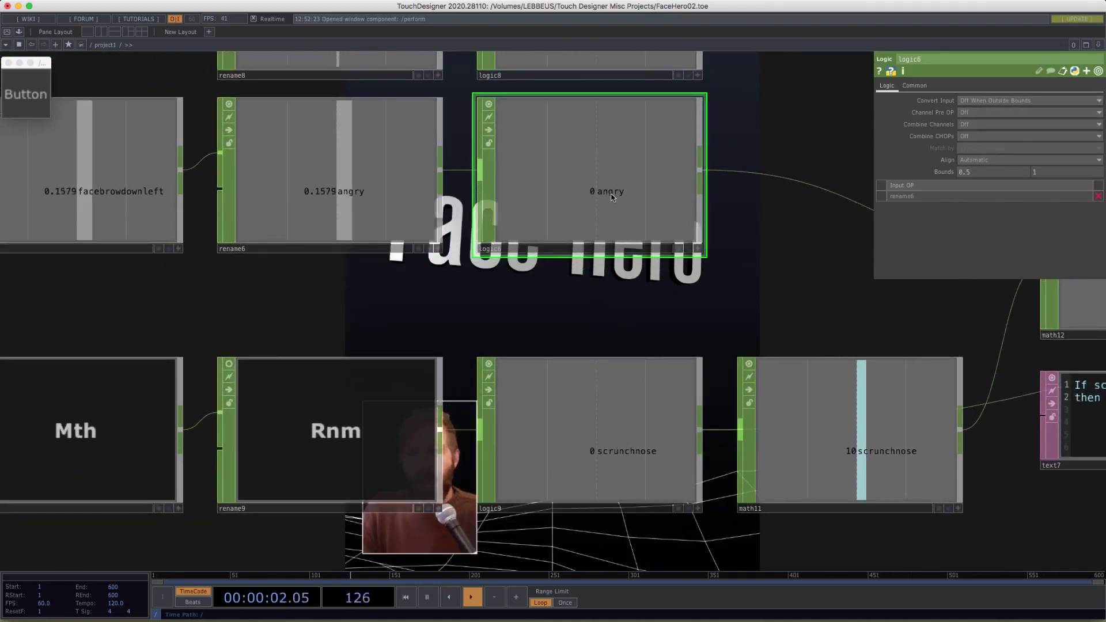
left_click_drag(612, 294, 741, 372)
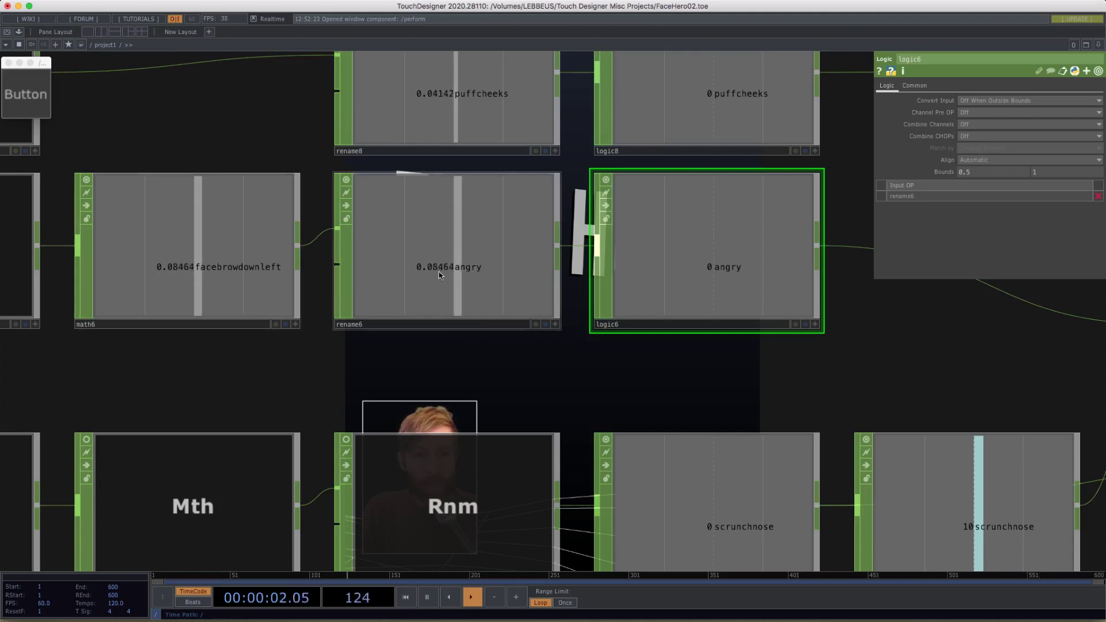
left_click_drag(734, 387, 242, 437)
scroll(309, 419, "up", 1)
left_click_drag(319, 422, 275, 503)
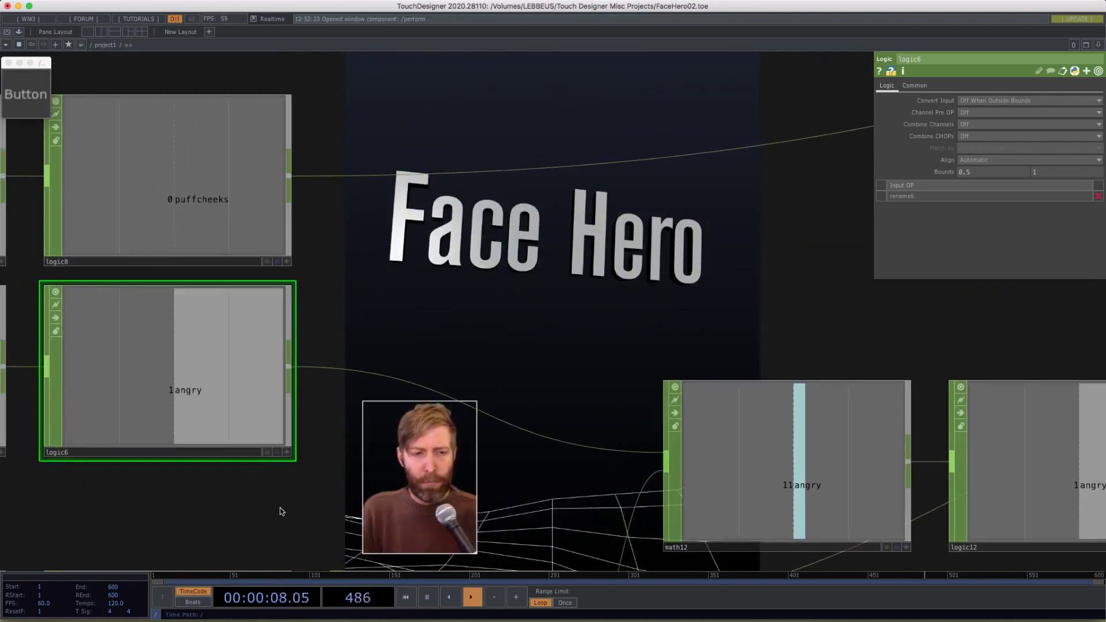
left_click_drag(222, 501, 609, 417)
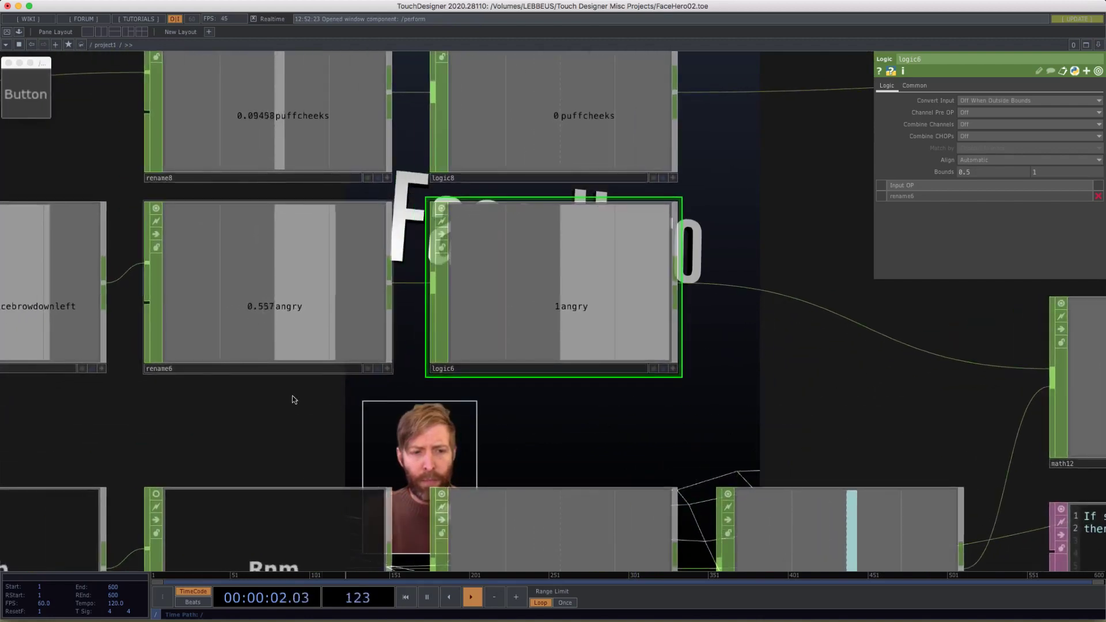
left_click_drag(291, 410, 200, 407)
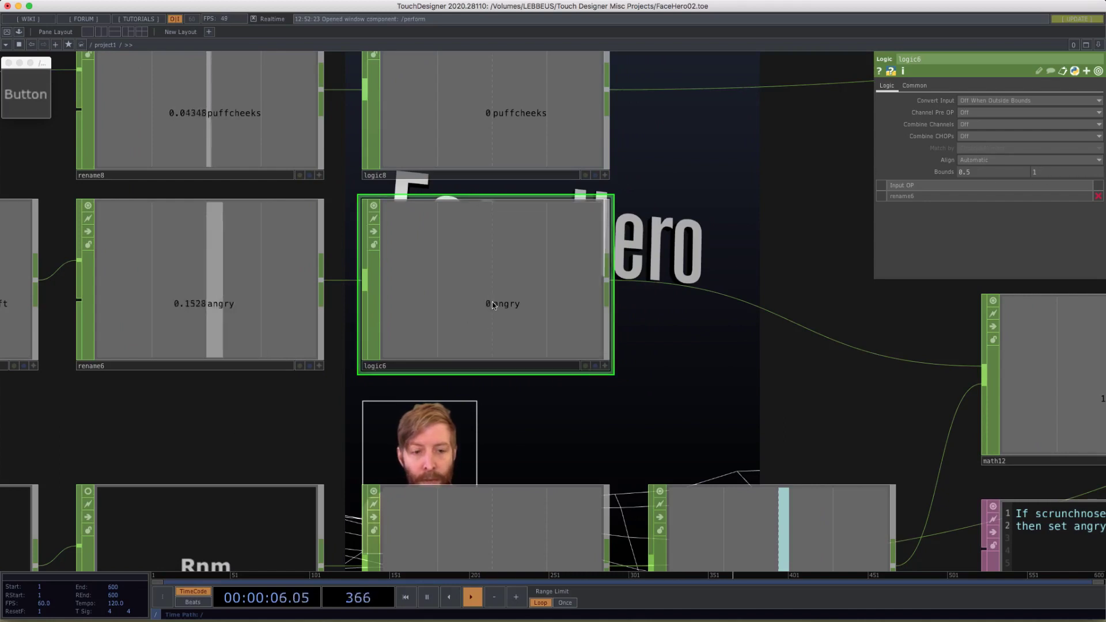
- Inspect the surprise and puffcheeks rows, and show the parameters of the tongue row's Logic operator, logic10
left_click_drag(713, 163, 662, 494)
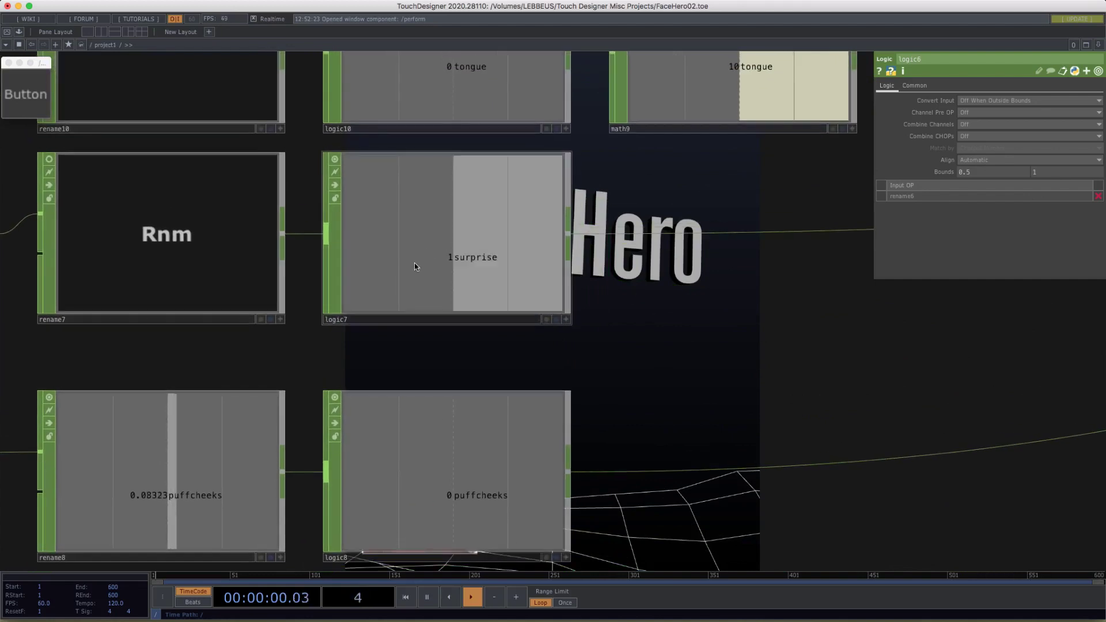
left_click_drag(556, 365, 324, 385)
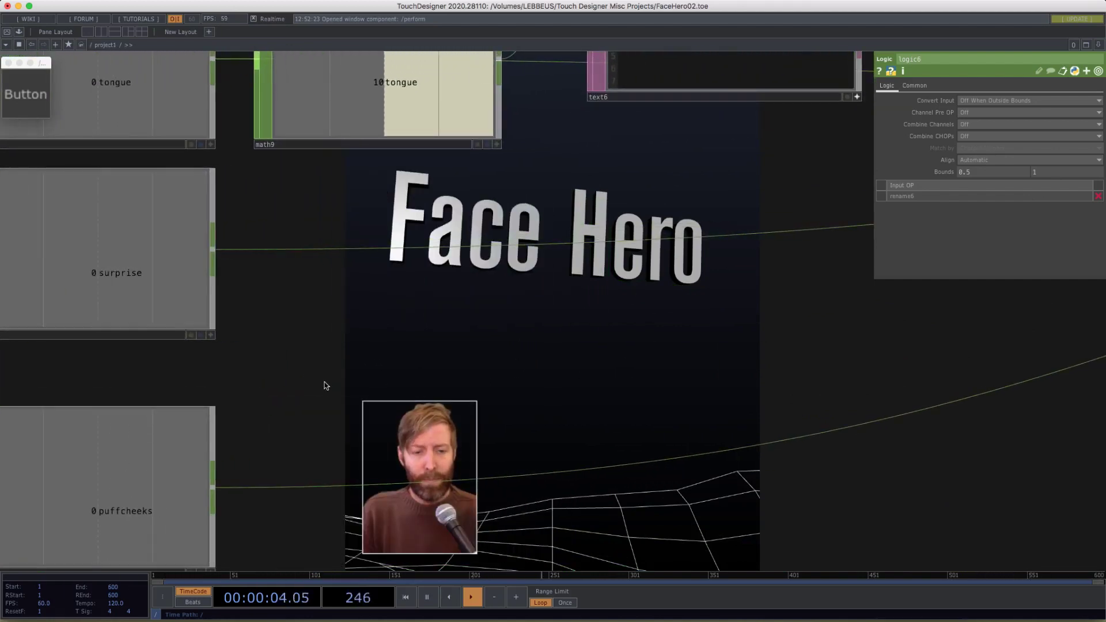
scroll(324, 381, "down", 2)
left_click_drag(346, 332, 518, 413)
middle_click_drag(517, 414, 515, 400)
scroll(516, 399, "down", 2)
left_click(335, 266)
- Examine how the tongue row feeds math10 and logic11 to override the mouth value, including the text6 note
left_click_drag(526, 190, 338, 421)
left_click_drag(324, 243, 282, 150)
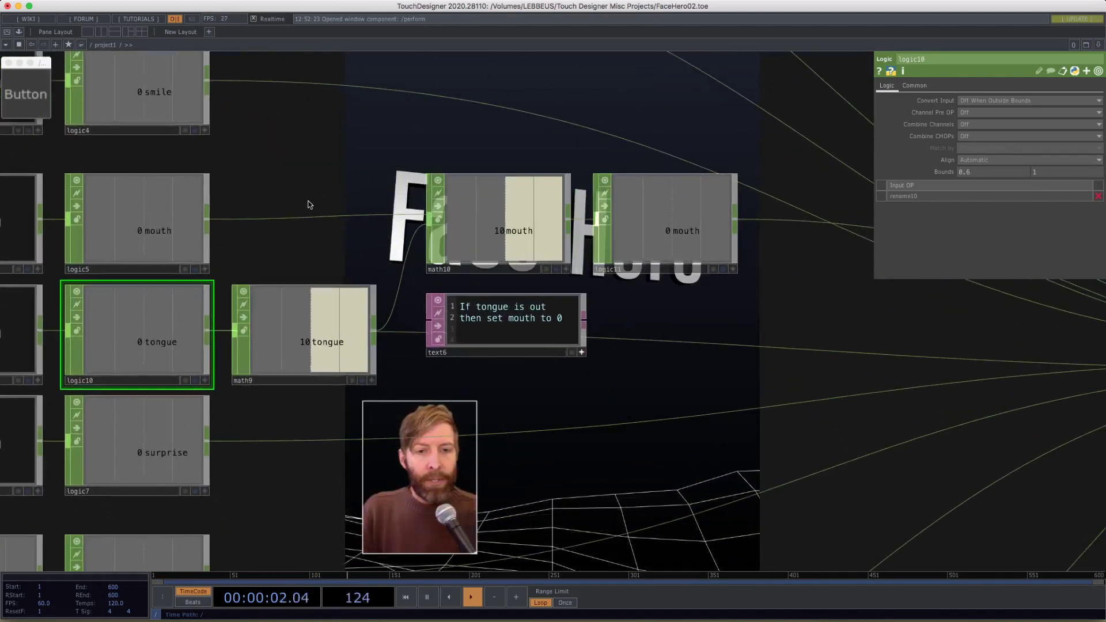
left_click_drag(321, 187, 349, 139)
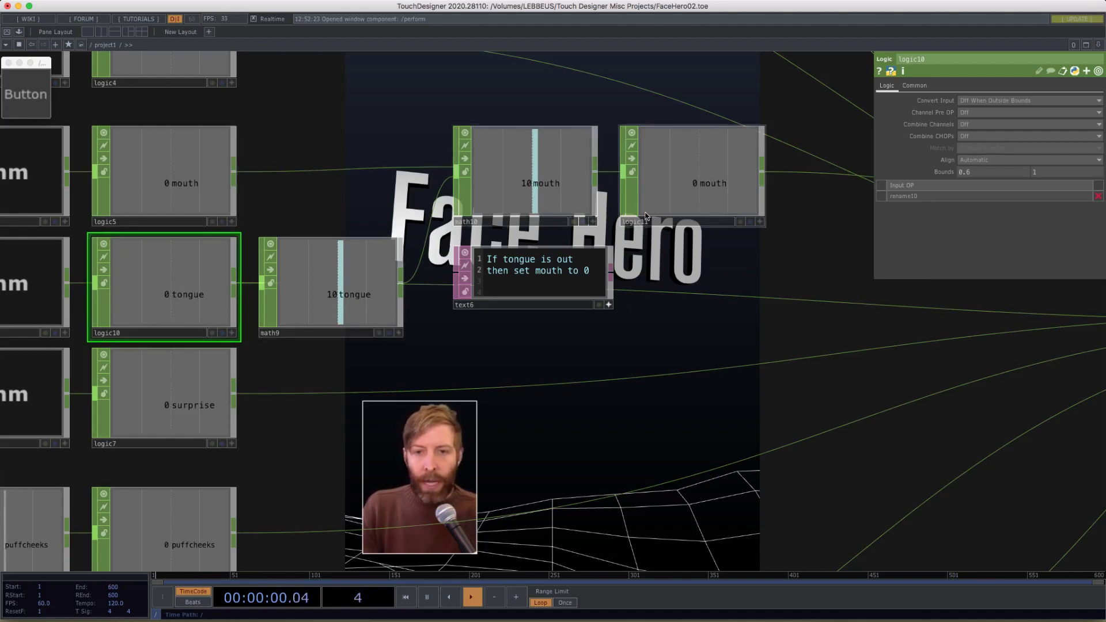
left_click_drag(497, 340, 449, 334)
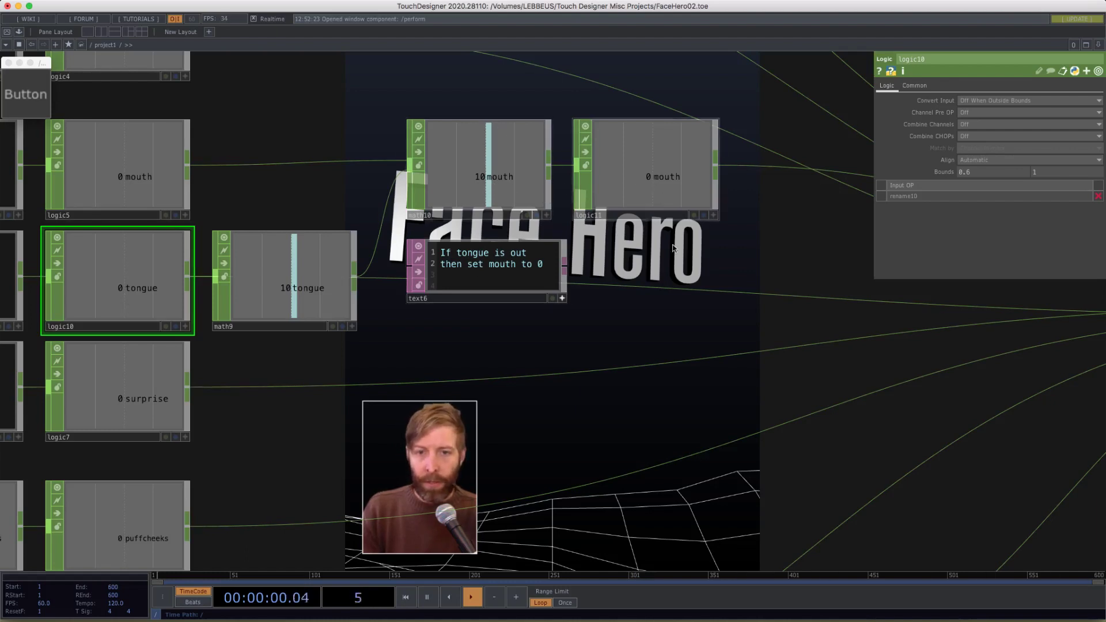
left_click_drag(681, 275, 648, 279)
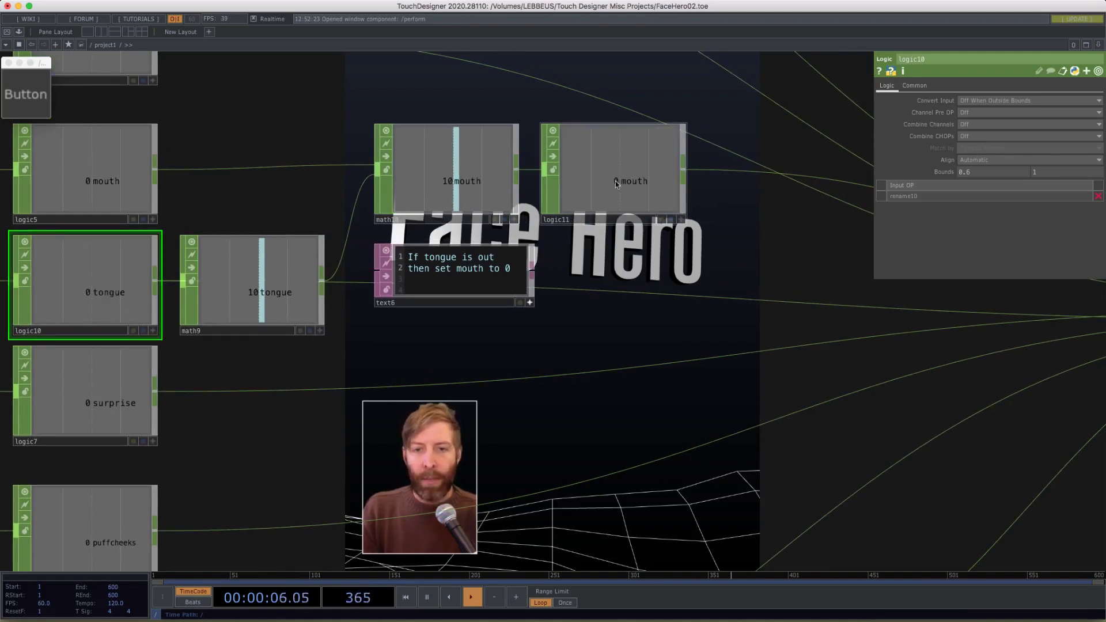
scroll(599, 363, "down", 5)
scroll(593, 343, "up", 6)
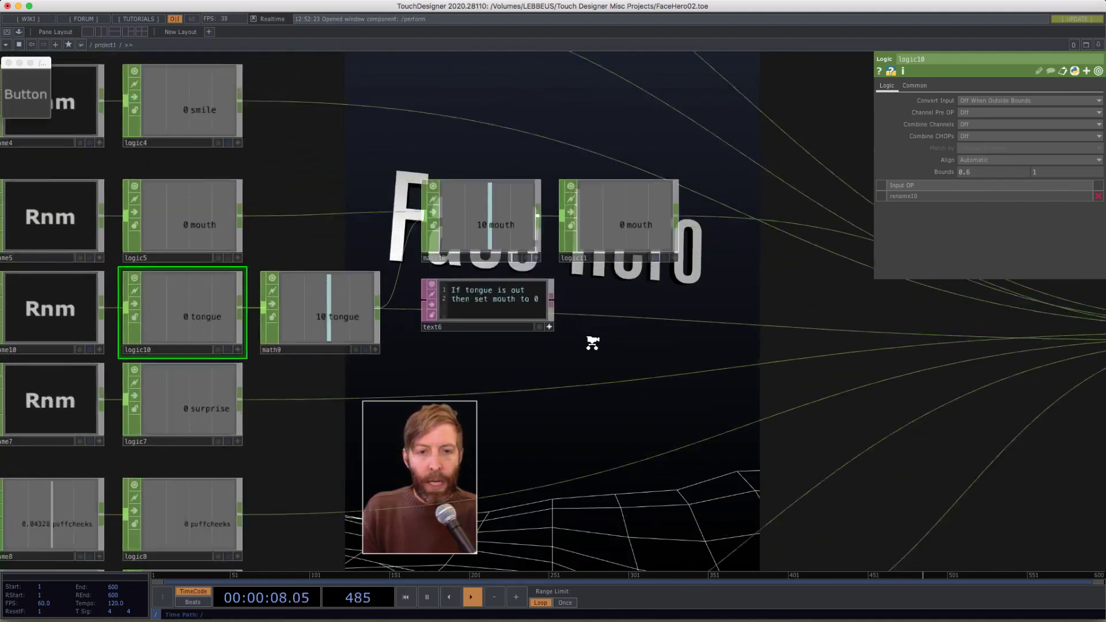
scroll(593, 343, "down", 5)
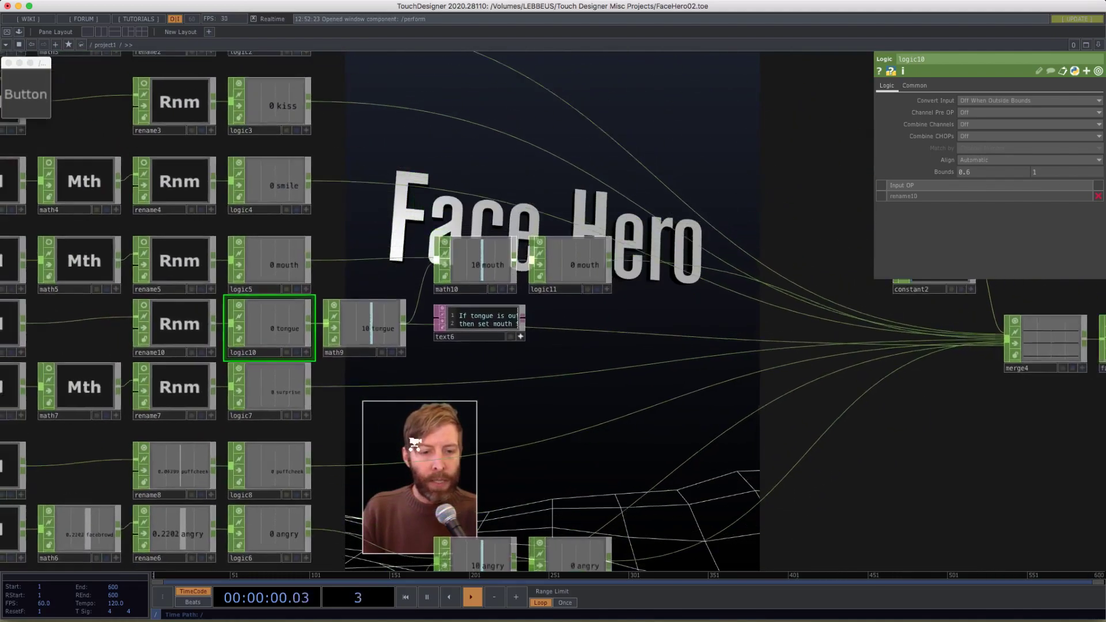
- Examine the facemouthpucker value in the kiss row, and show the parameters of its Logic operator, logic3
scroll(424, 414, "down", 3)
scroll(386, 303, "up", 6)
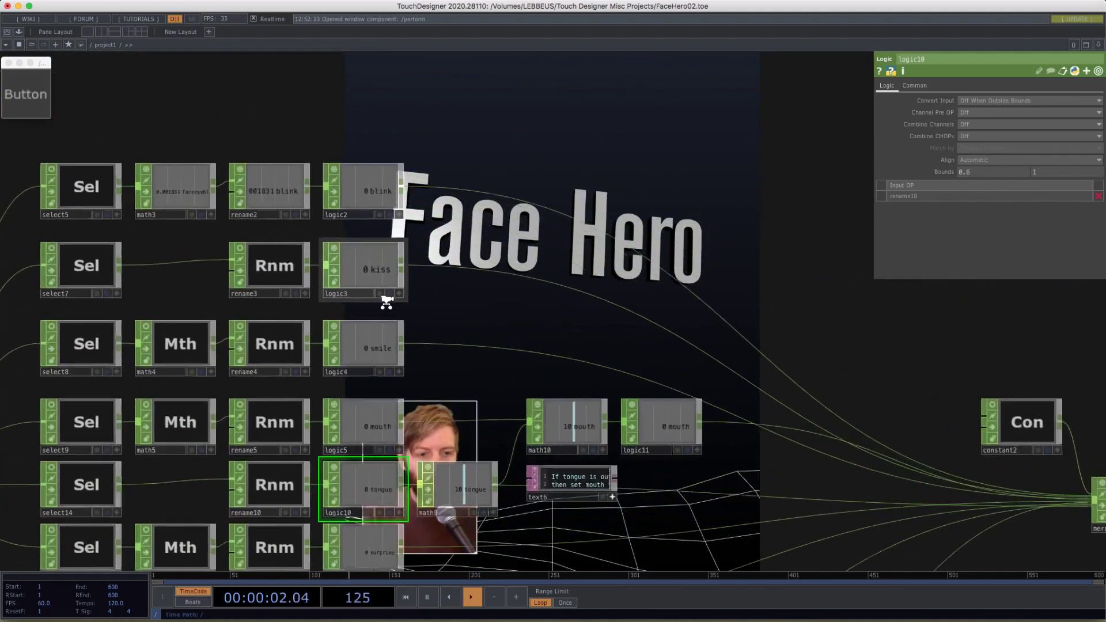
scroll(387, 303, "up", 1)
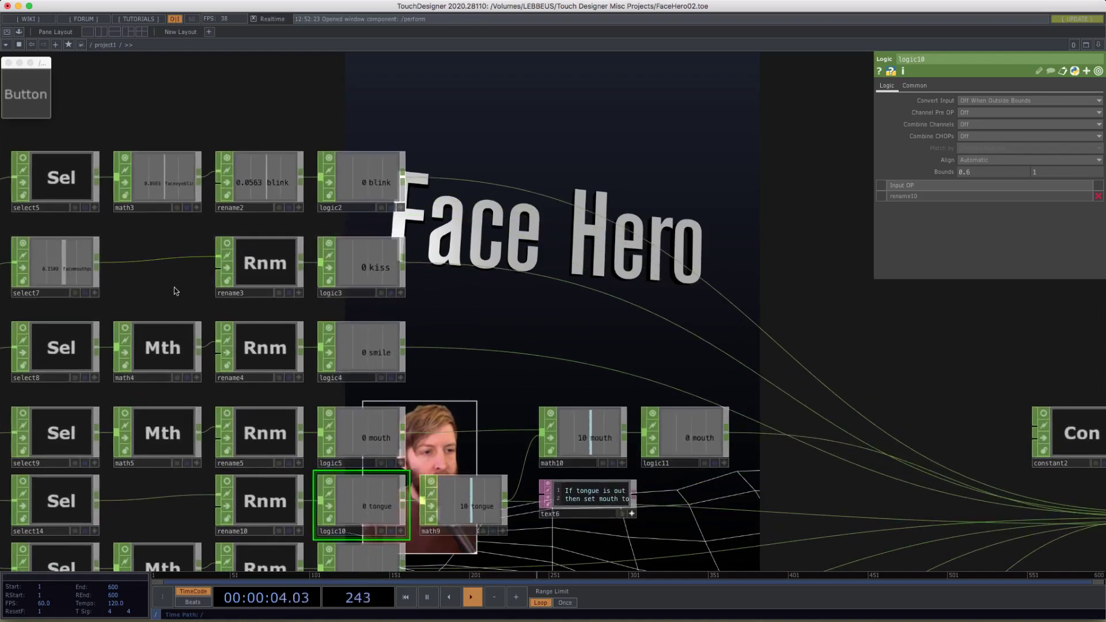
scroll(173, 288, "left", 5)
scroll(227, 308, "up", 6)
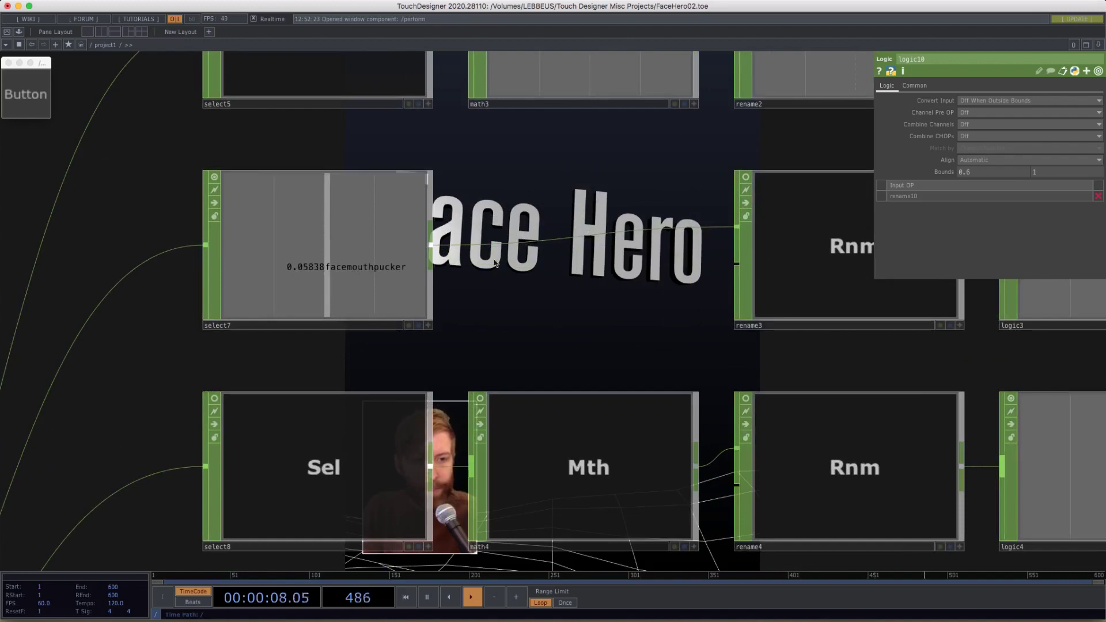
scroll(539, 278, "down", 3)
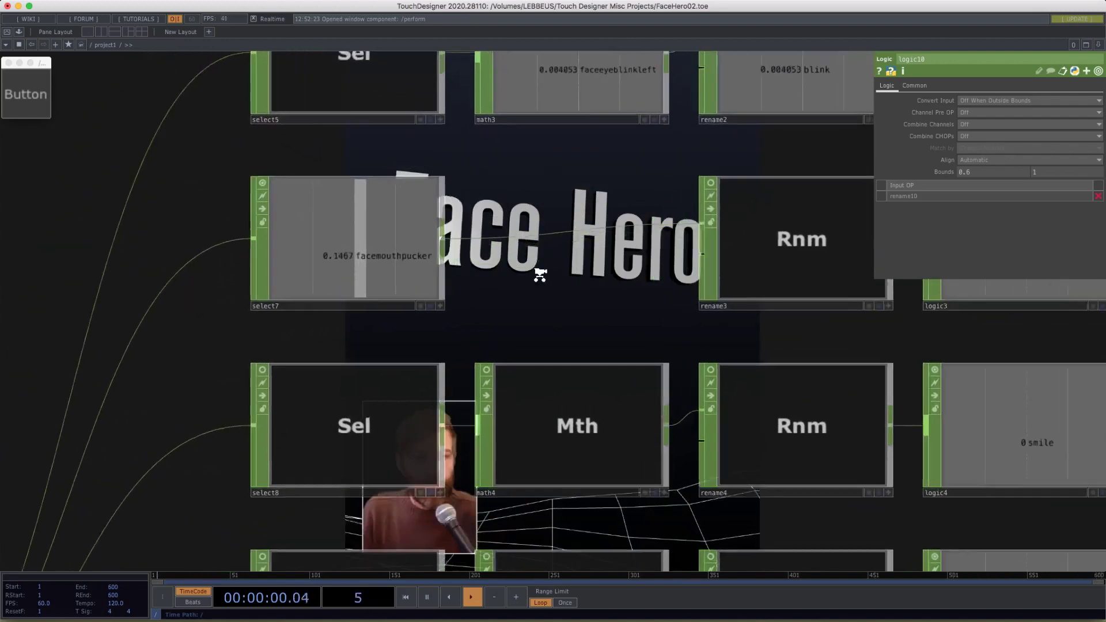
scroll(540, 275, "up", 1)
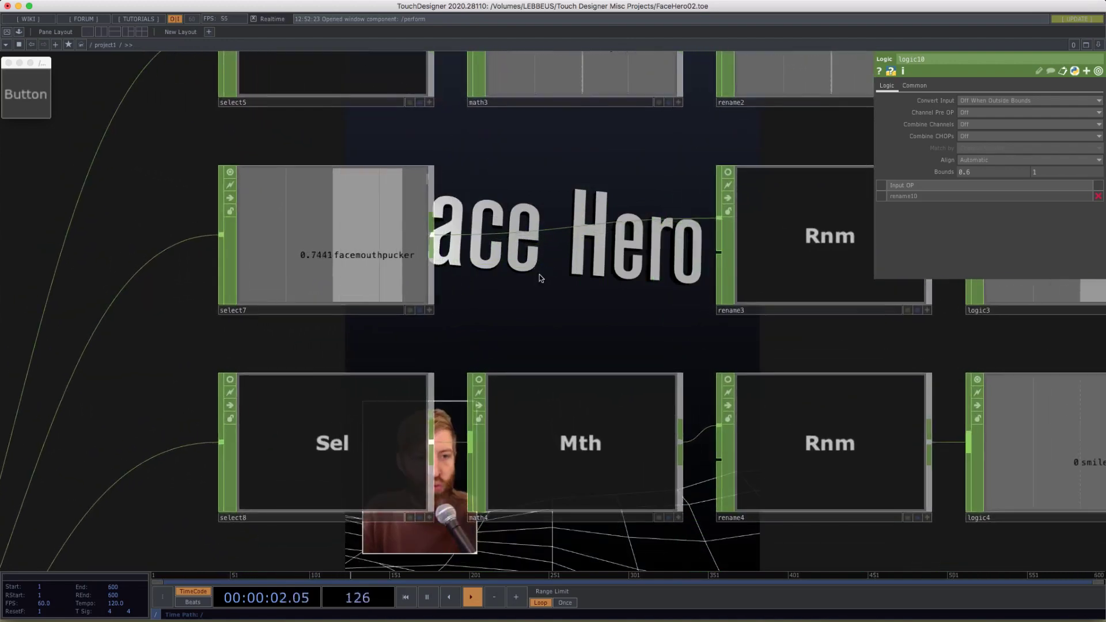
scroll(579, 284, "right", 5)
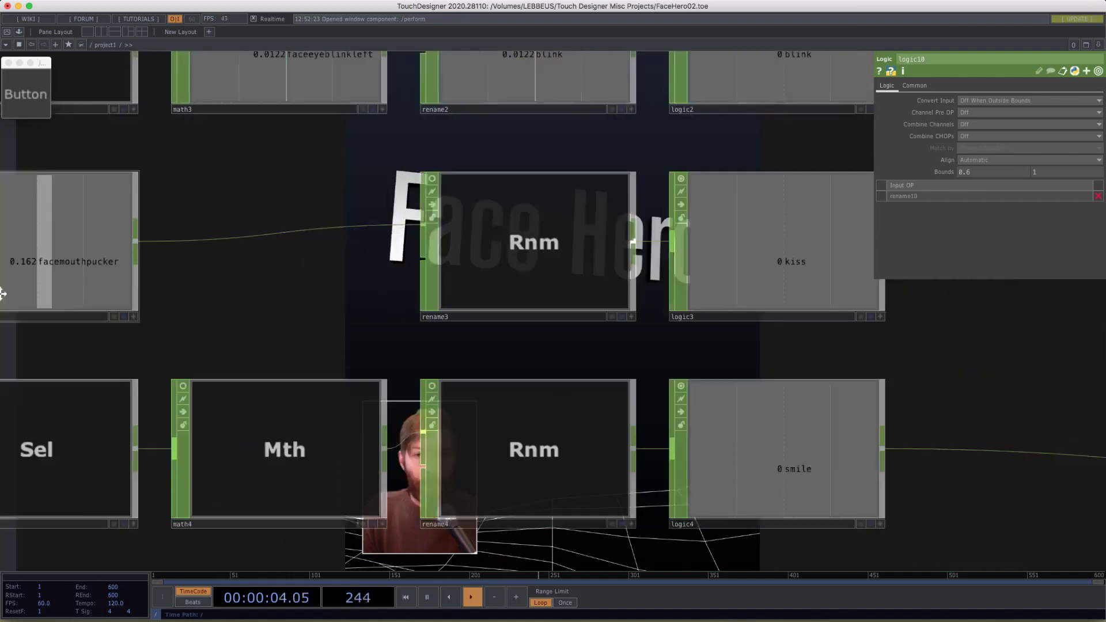
left_click(752, 251)
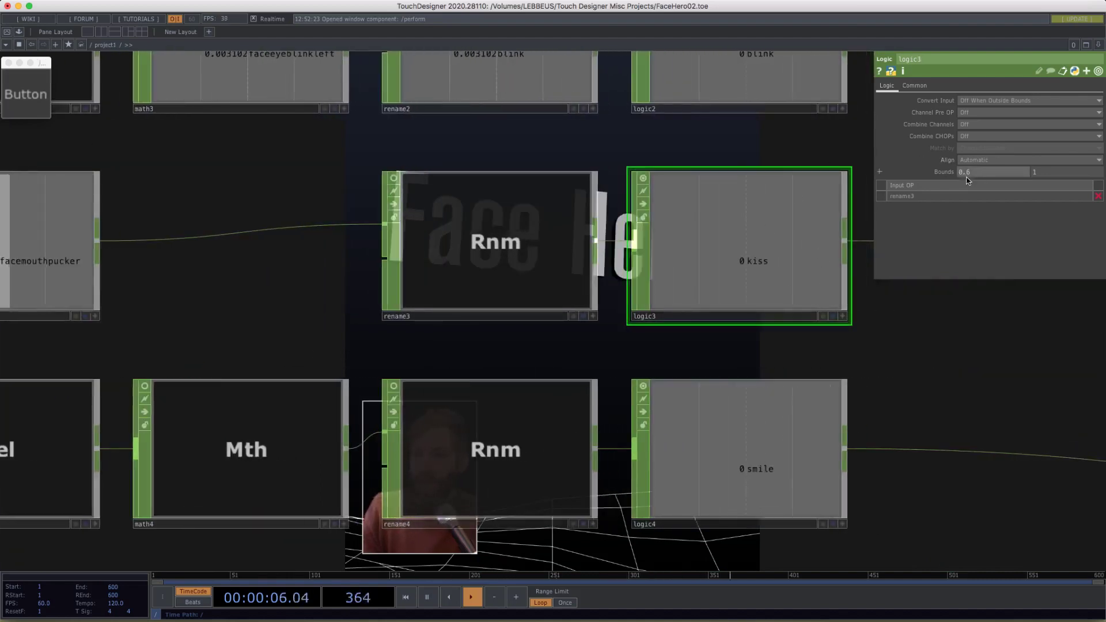
- Hide the parameters, and turn off the viewers on the operators from oscin1 through the expression rows' Logic operators, including math9 and math11
left_click_drag(749, 349, 623, 366)
scroll(623, 365, "down", 8)
key("p")
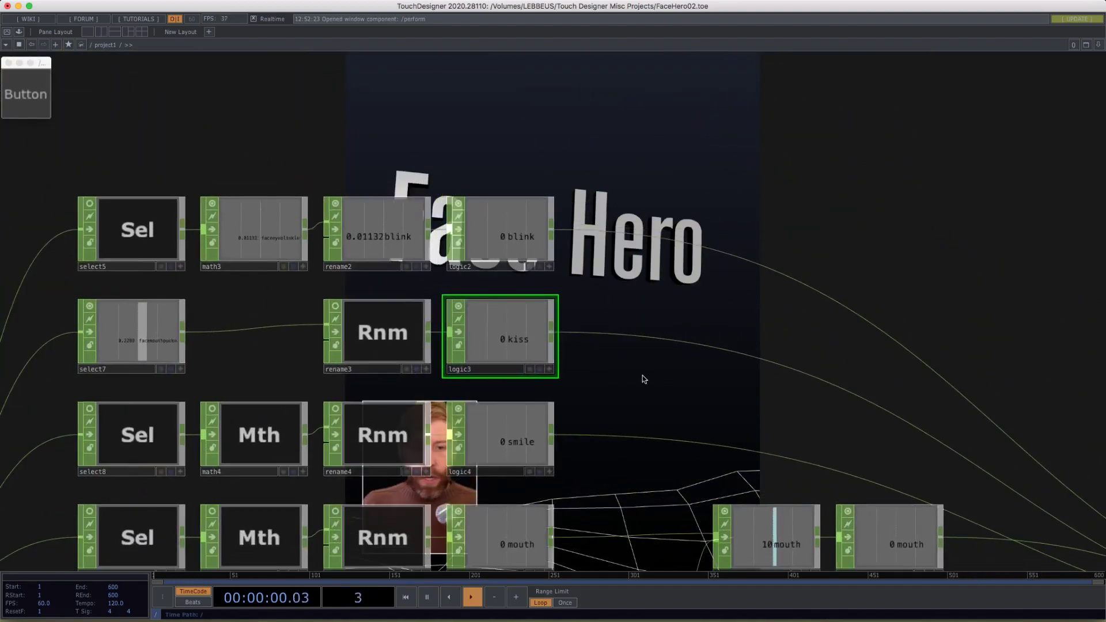
scroll(643, 378, "down", 2)
left_click_drag(625, 253, 598, 67)
scroll(614, 209, "down", 4)
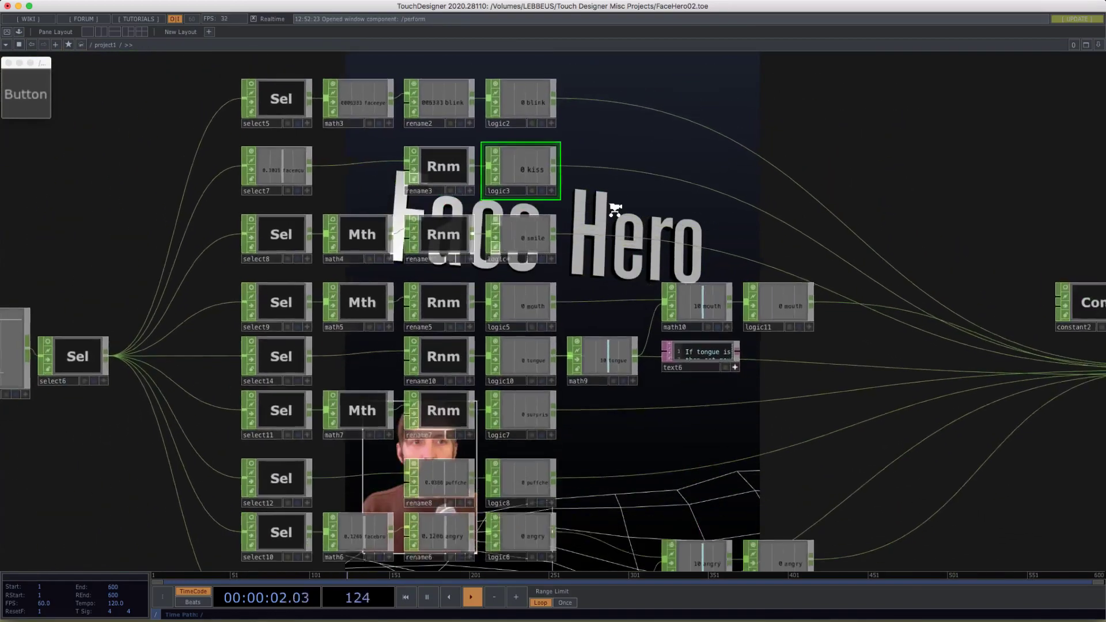
scroll(615, 209, "down", 4)
left_click_drag(605, 164, 537, 88)
left_click_drag(223, 94, 175, 131)
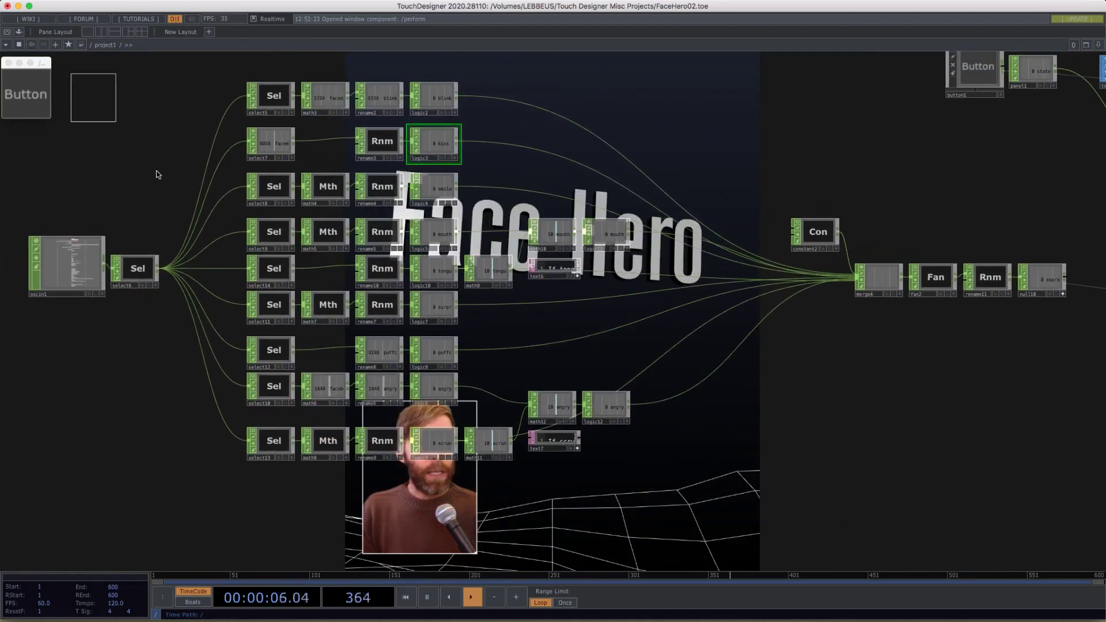
left_click_drag(493, 533, 493, 534)
left_click(416, 86)
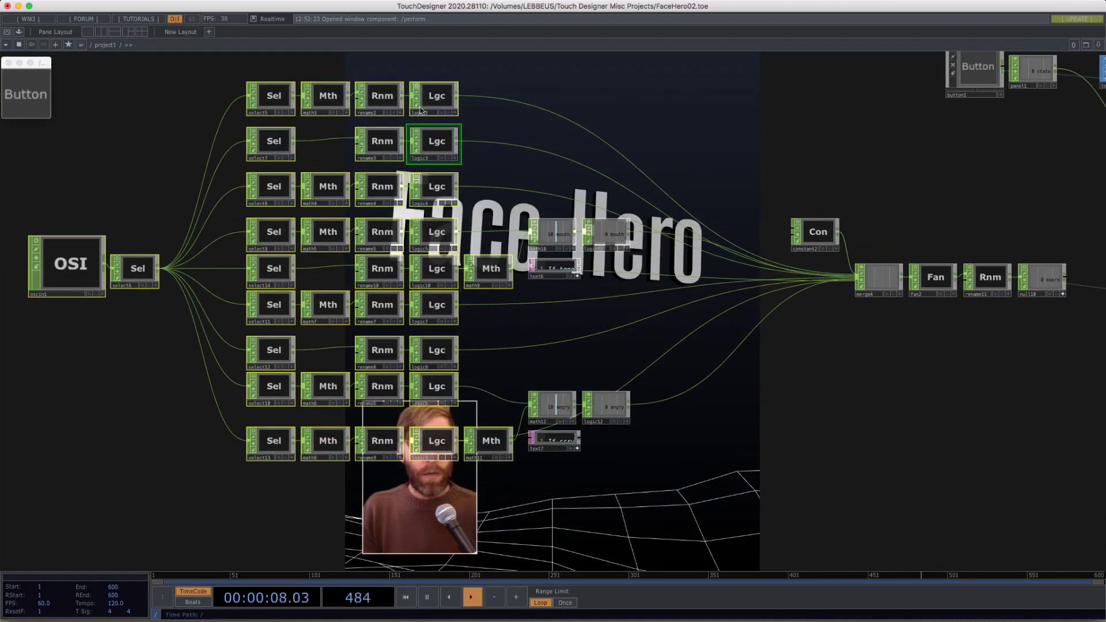
left_click_drag(575, 110, 605, 160)
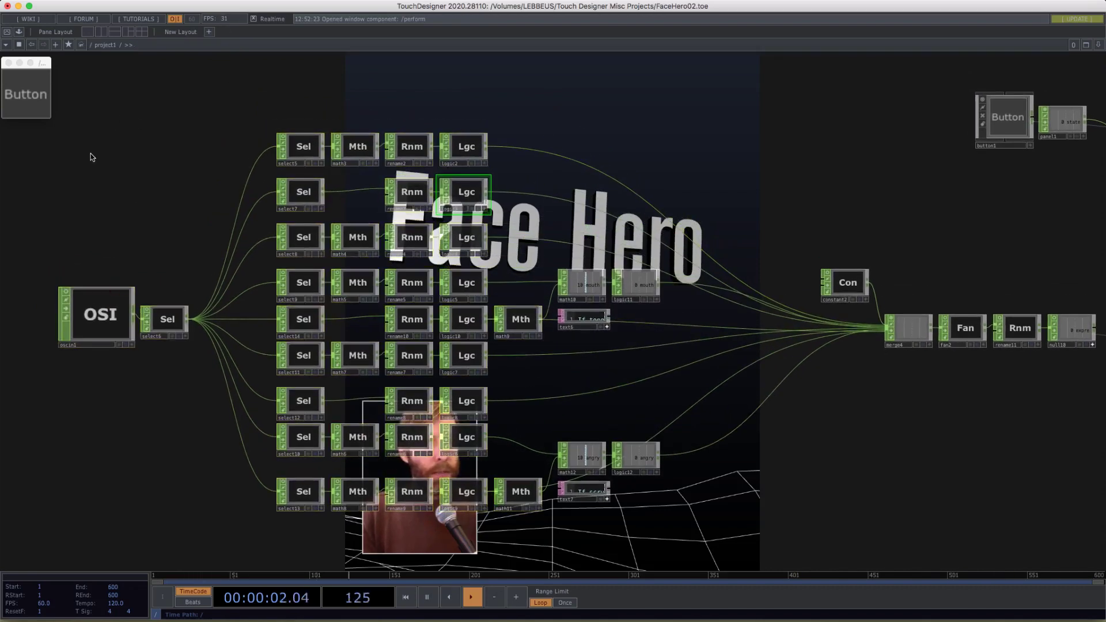
- Preview the output in perform mode, and show the Layout parameters of the project1 container at the root level
left_click(7, 33)
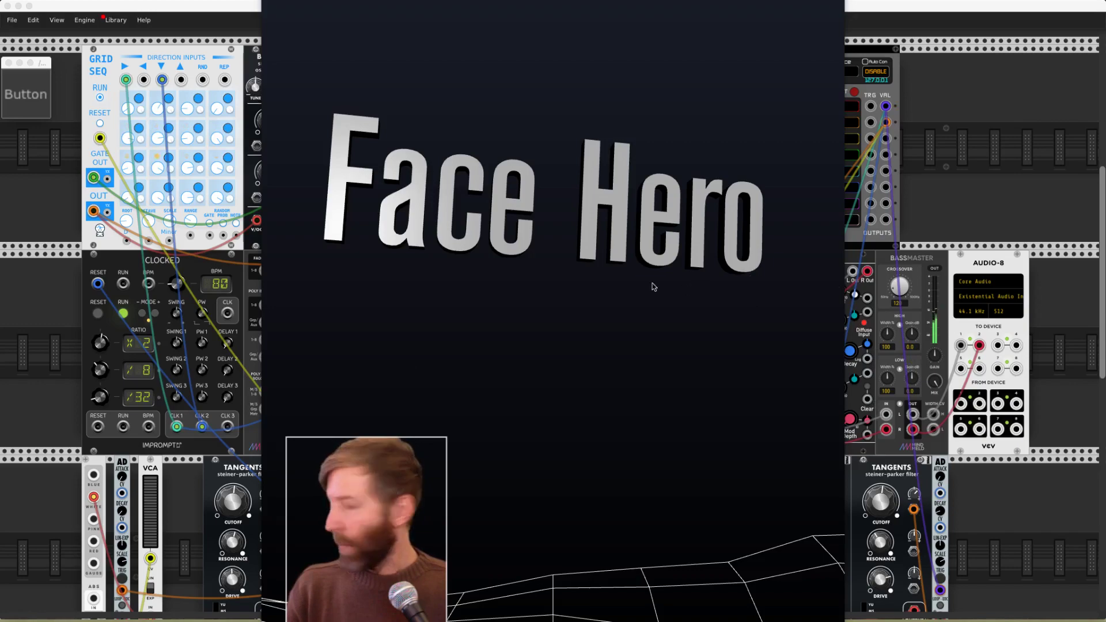
key("Escape")
scroll(588, 298, "down", 5)
left_click_drag(749, 435, 522, 390)
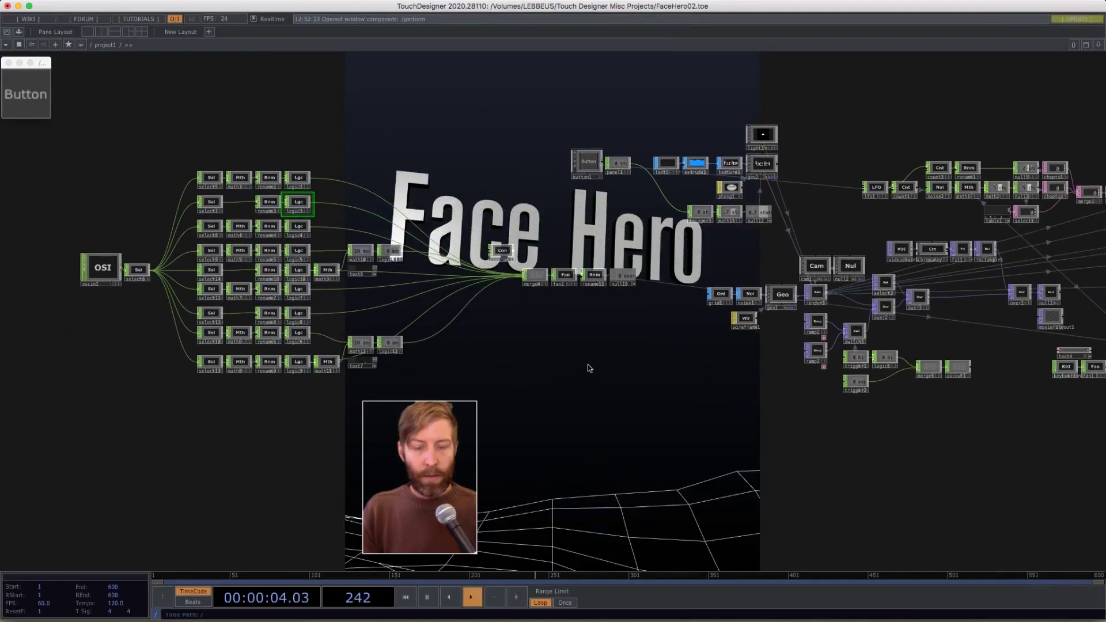
scroll(498, 372, "down", 10)
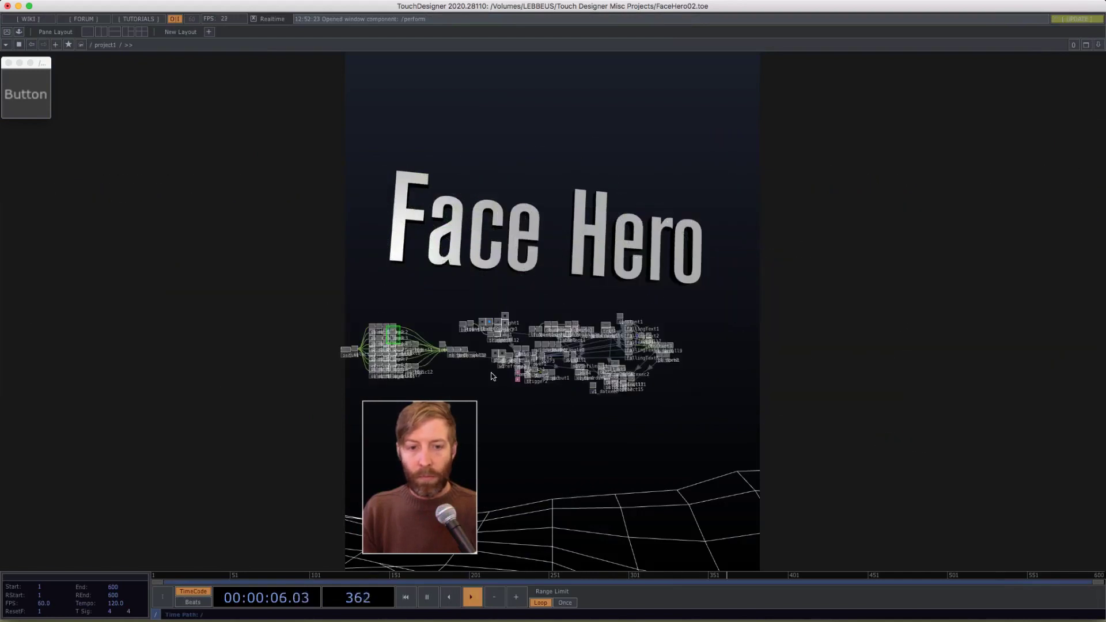
scroll(493, 377, "down", 3)
key("p")
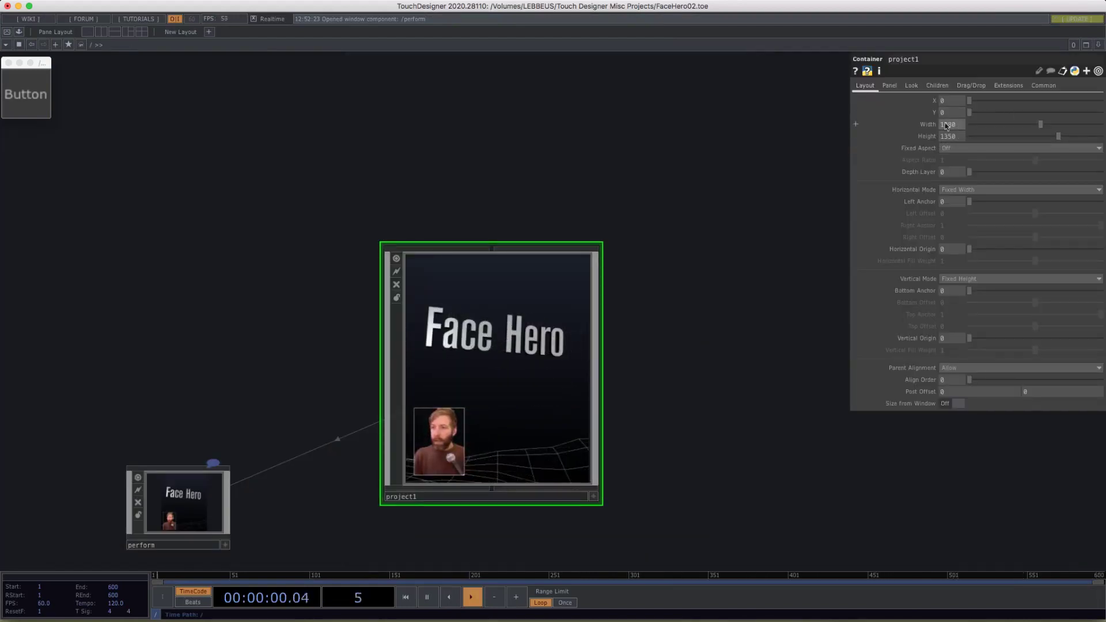
- Halve the project1 container's size with the expressions 1080 / 2 for the width and 1350 / 2 for the height
left_click(912, 127)
left_click(911, 146)
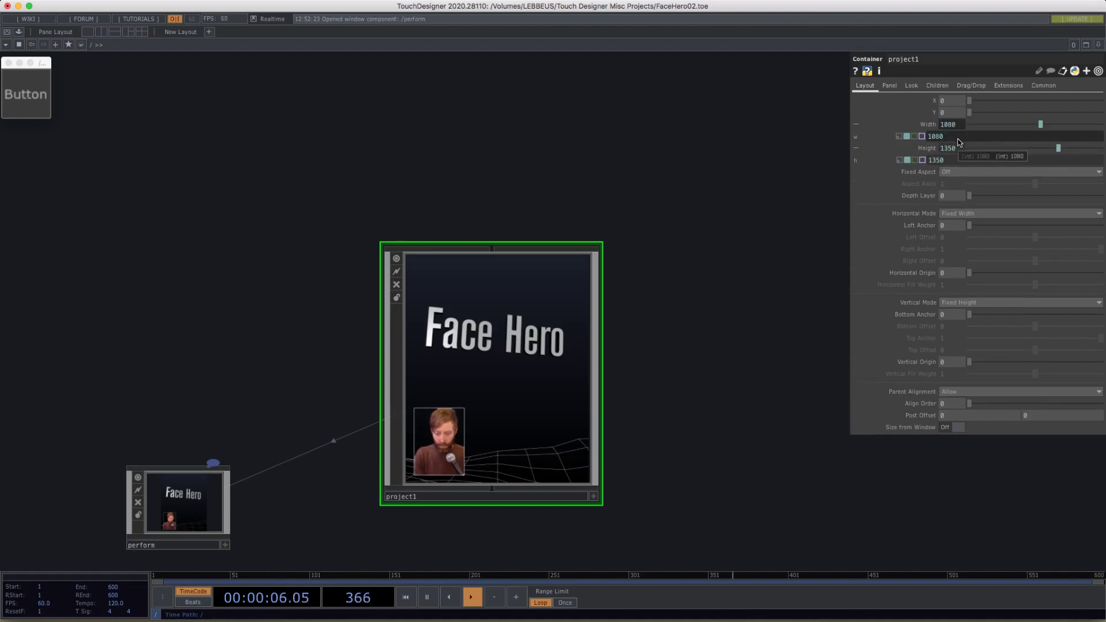
type("/ 2")
left_click(959, 160)
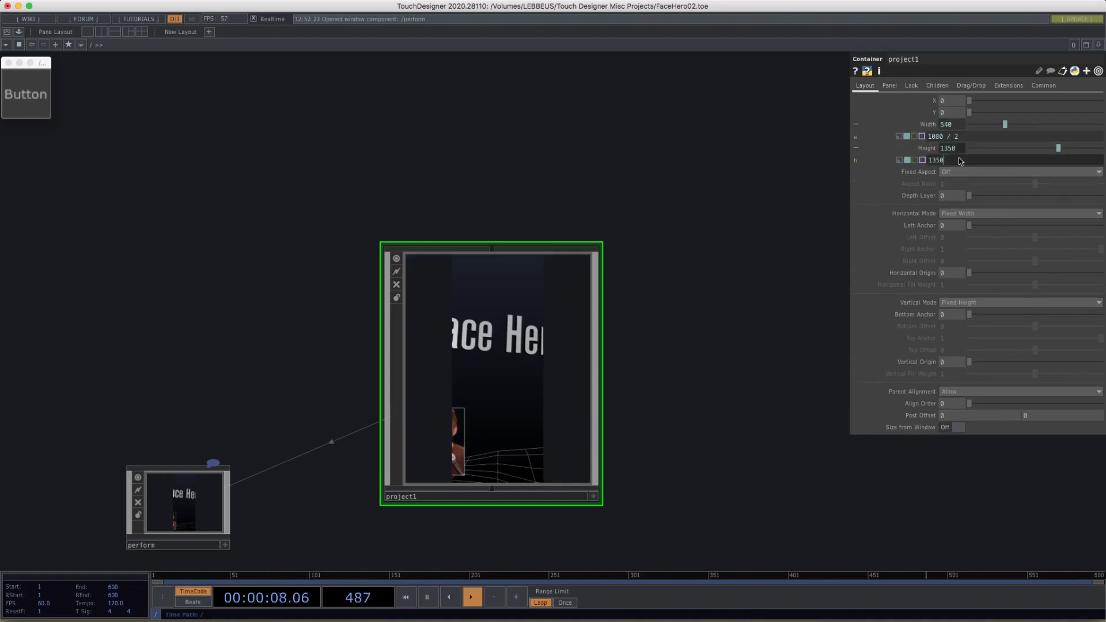
key("Return")
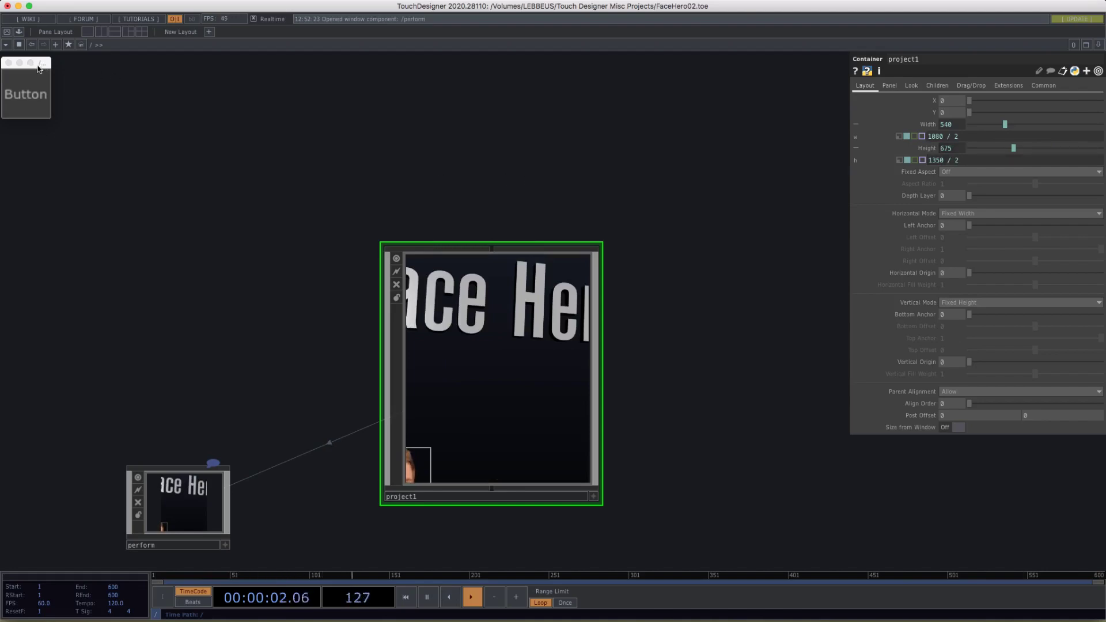
- Preview the halved output in perform mode, and return the project1 container to its constant width of 1080 and height of 1350
left_click(8, 33)
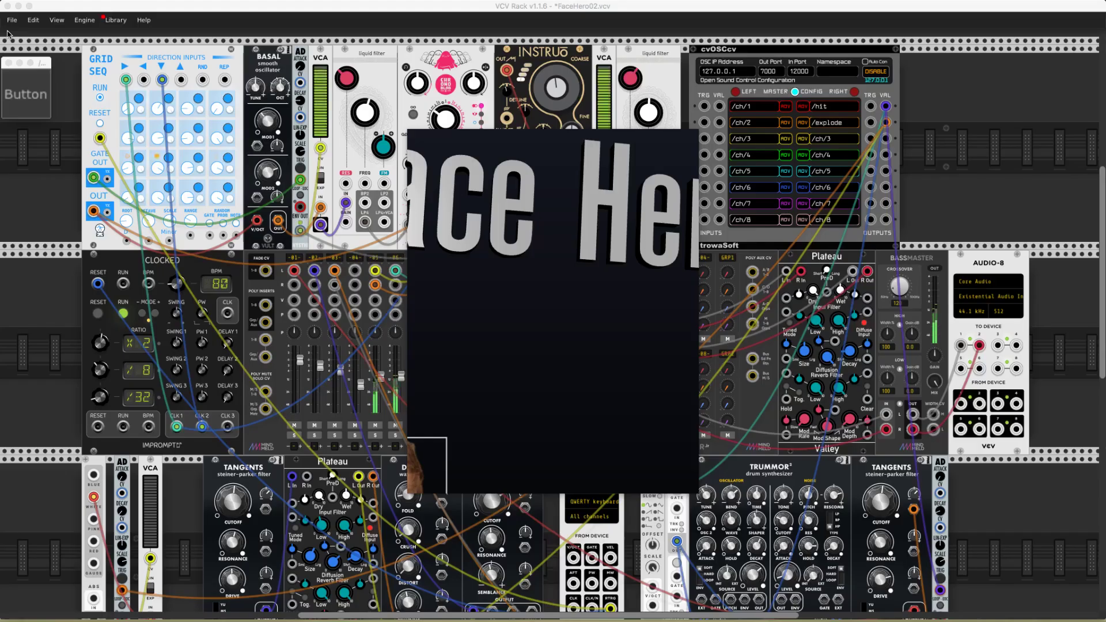
key("Escape")
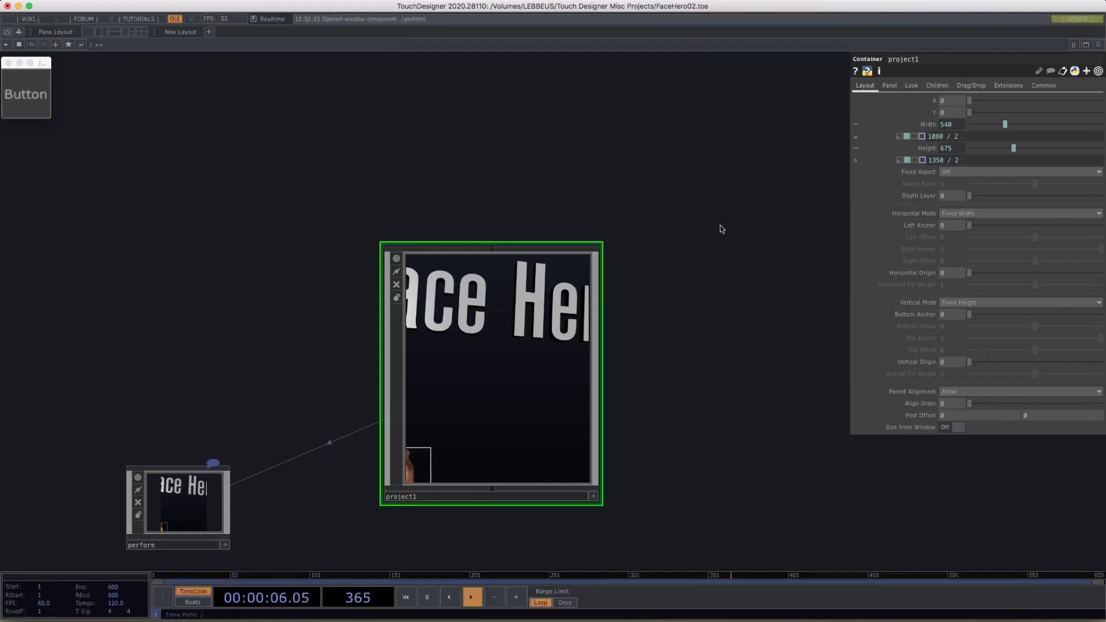
left_click(899, 136)
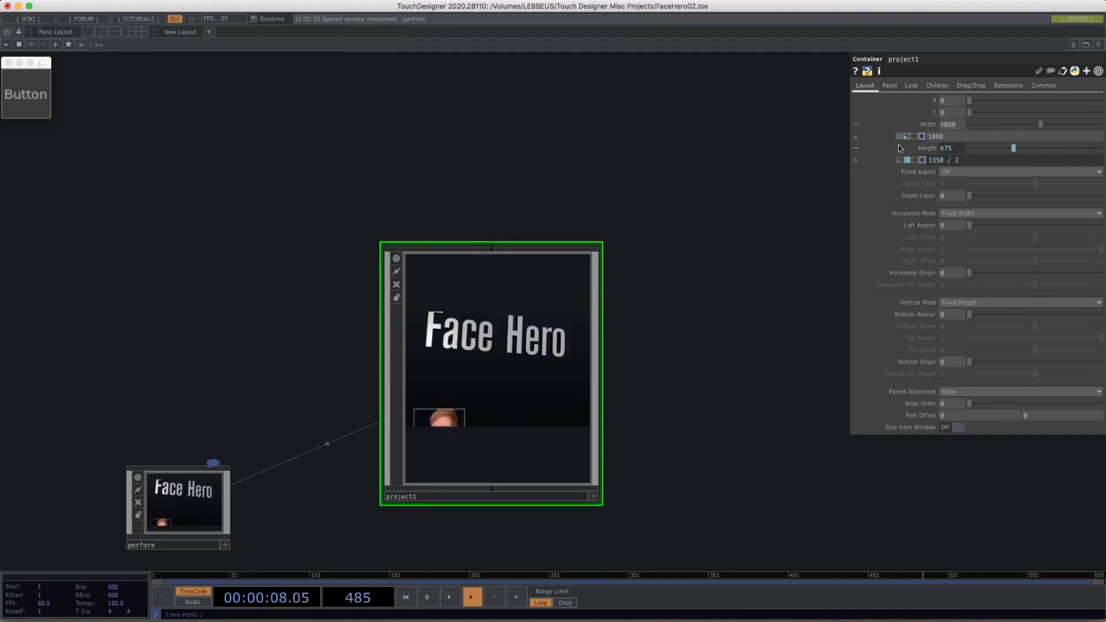
left_click(900, 160)
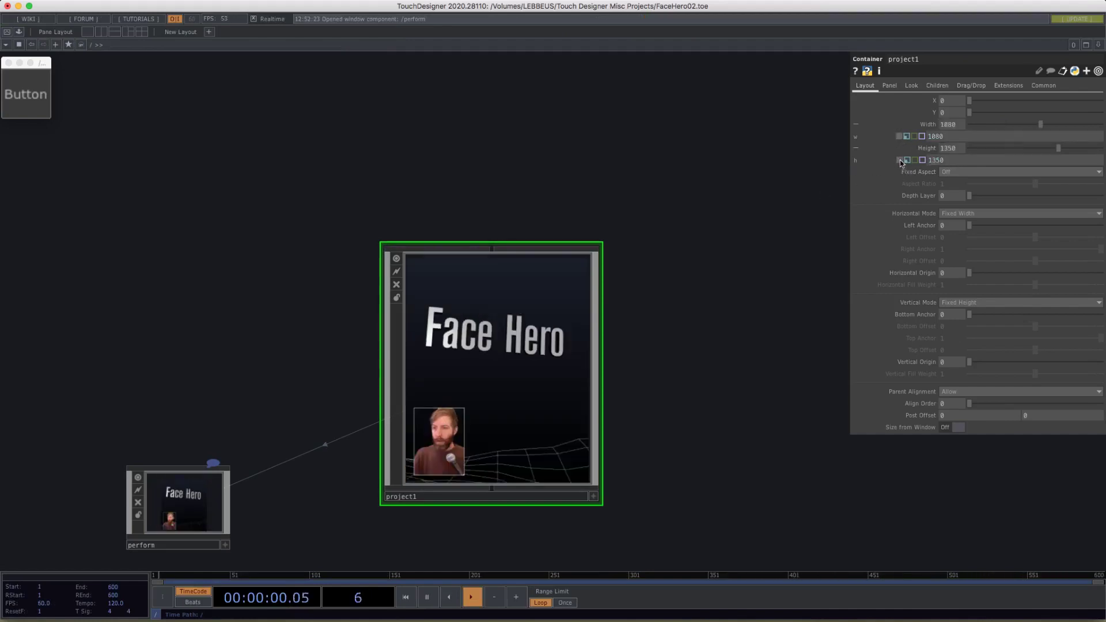
- Set the perform window's opening size to Fill, and preview the output in perform mode
left_click_drag(784, 157, 830, 84)
left_click(275, 384)
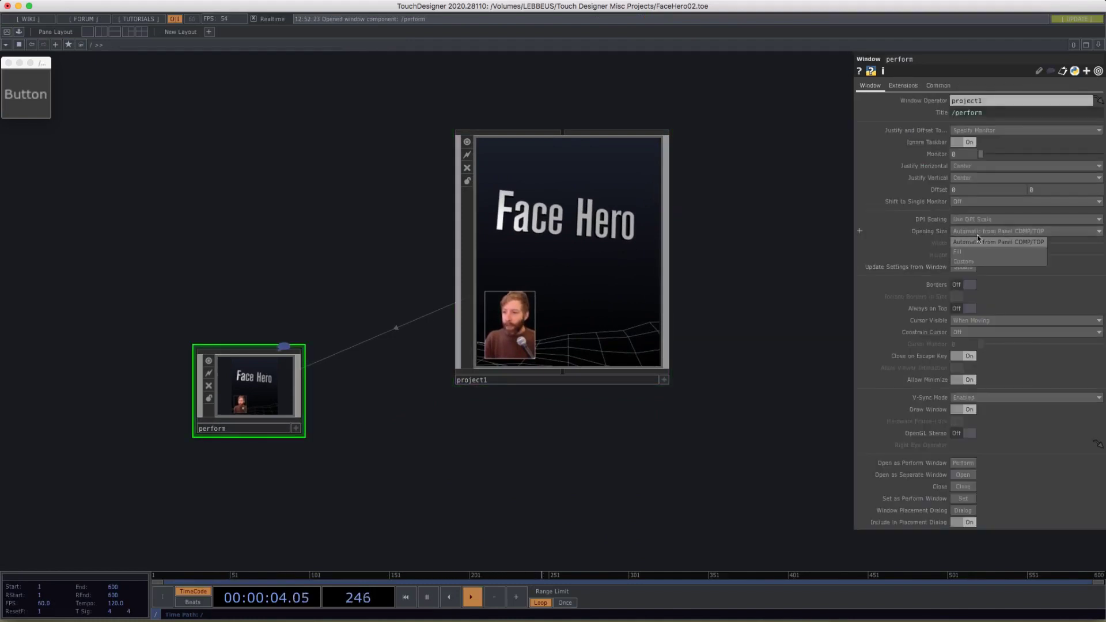
left_click(965, 252)
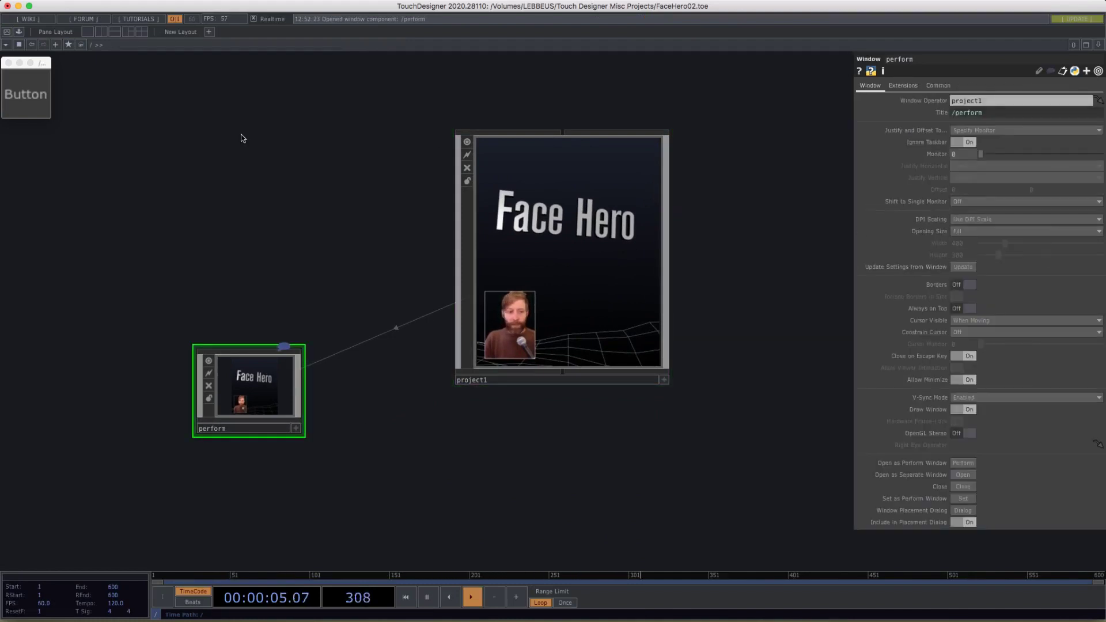
left_click(7, 32)
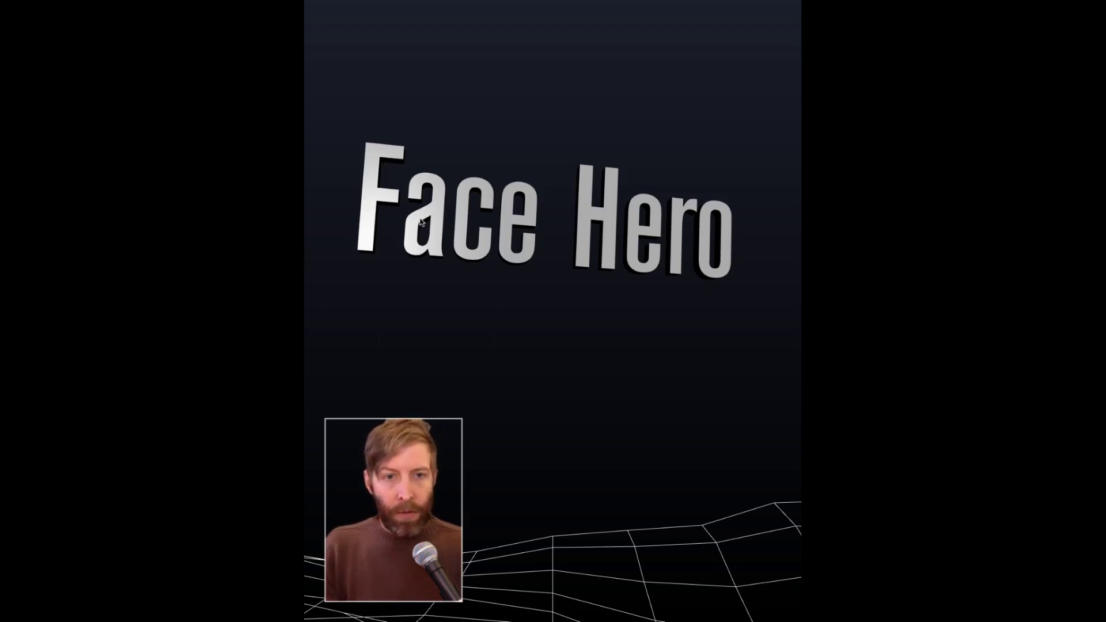
key("Escape")
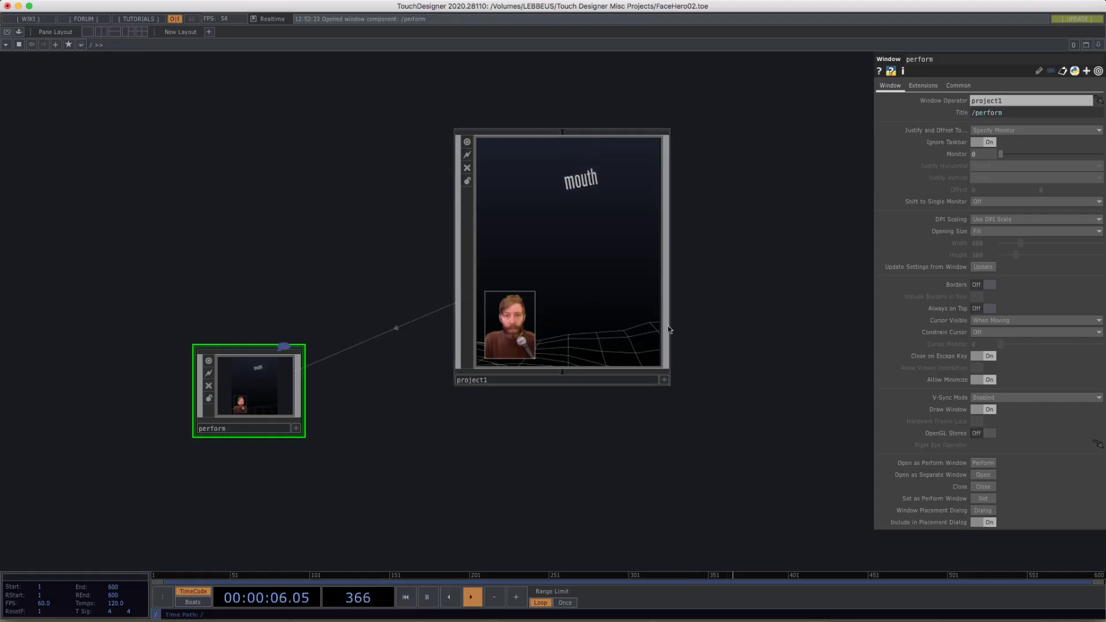
- Enter the project1 network, hide the parameters, and inspect the OSC In operator feeding the expression rows
scroll(521, 255, "up", 5)
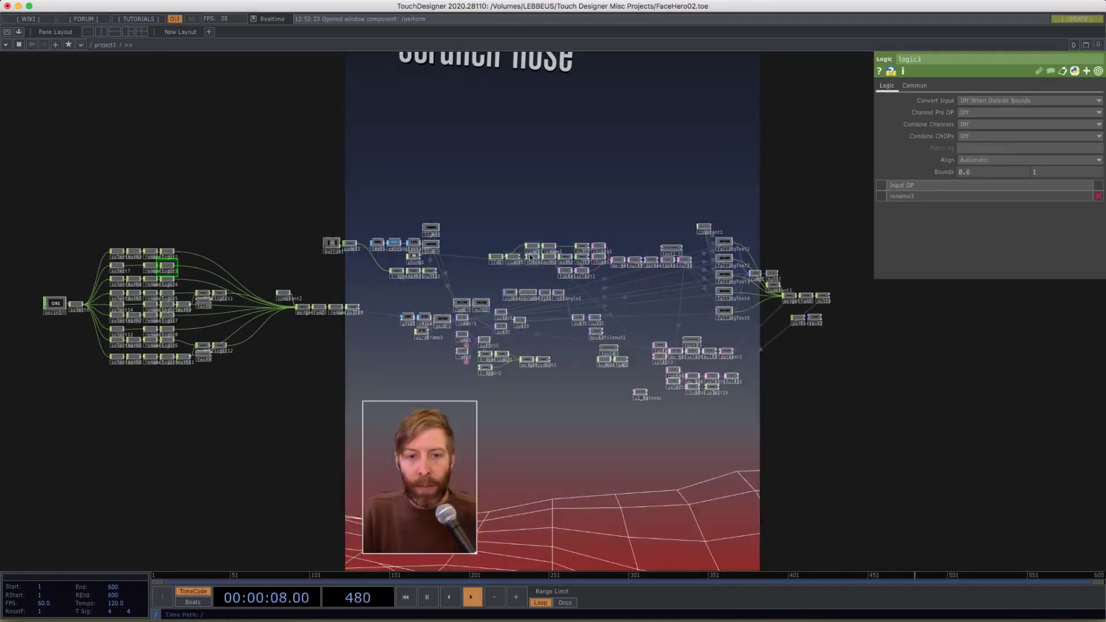
left_click_drag(422, 363, 860, 317)
key("p")
left_click_drag(736, 330, 229, 309)
scroll(254, 271, "up", 8)
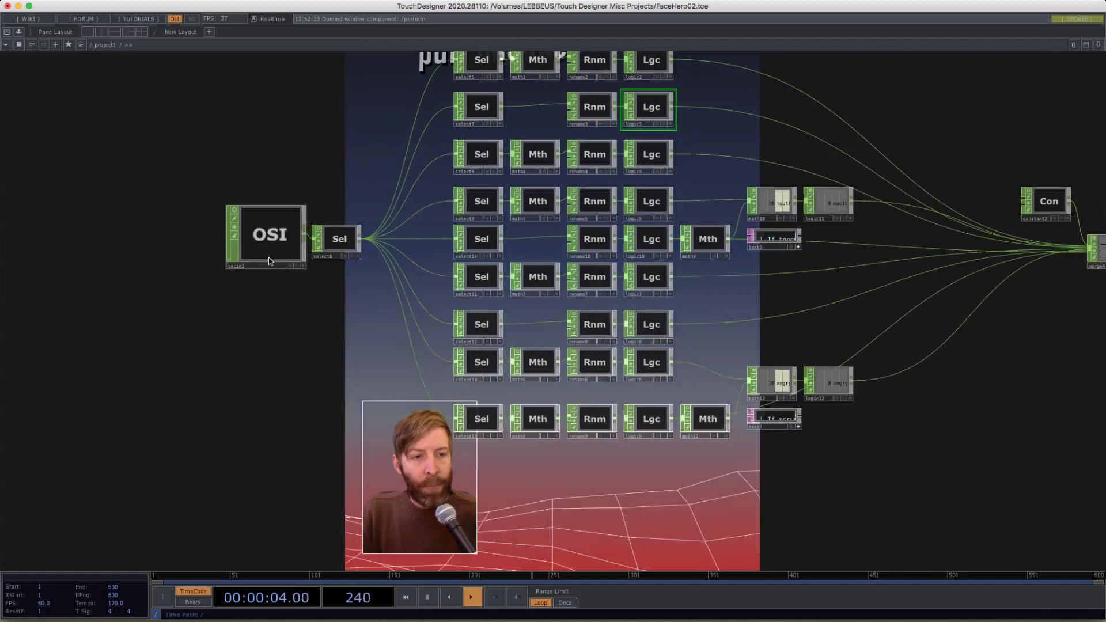
- Examine how the hit and explode channels pass from merge3 to oscout1 at the far end of the network
left_click_drag(725, 409, 81, 407)
left_click_drag(830, 493, 87, 484)
left_click_drag(430, 501, 108, 395)
scroll(248, 427, "up", 6)
scroll(215, 376, "up", 4)
left_click_drag(267, 373, 252, 388)
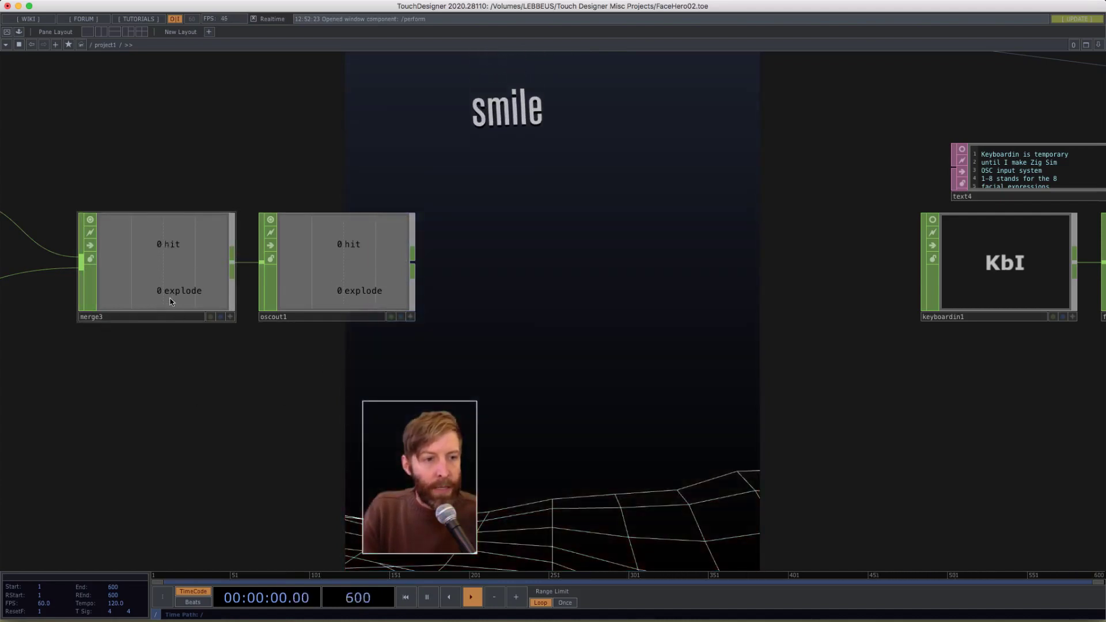
left_click_drag(305, 354, 530, 256)
scroll(218, 323, "right", 5)
scroll(218, 322, "up", 1)
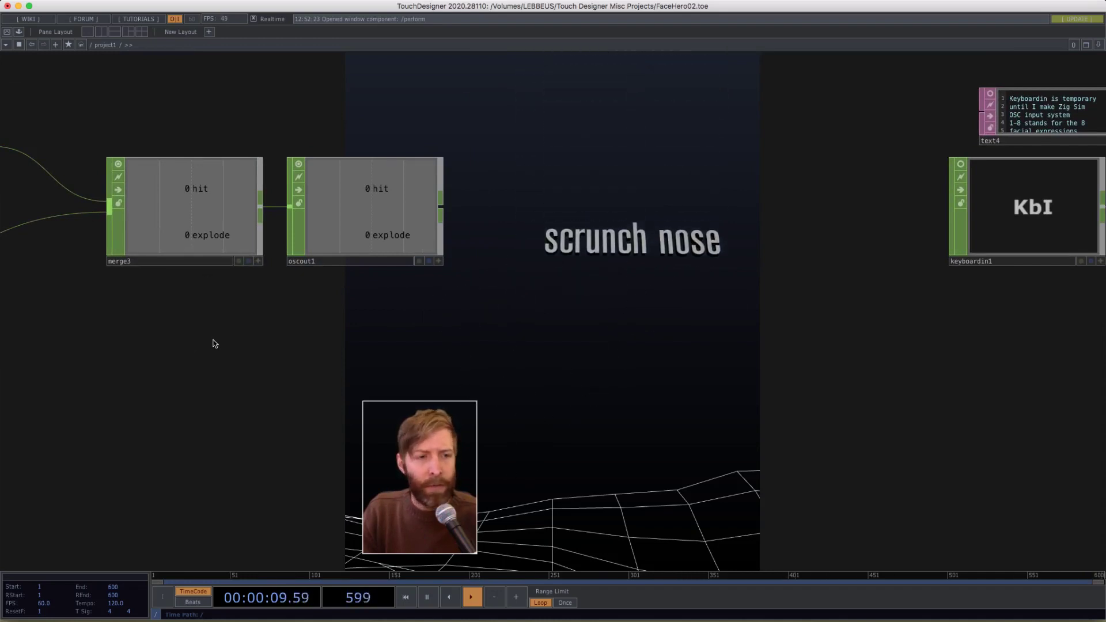
- Switch to VCV Rack and inspect the FaceHero02.vcv patch down to its lowest row of Energy oscillators, Mixer and Plateau reverb
scroll(224, 363, "down", 10)
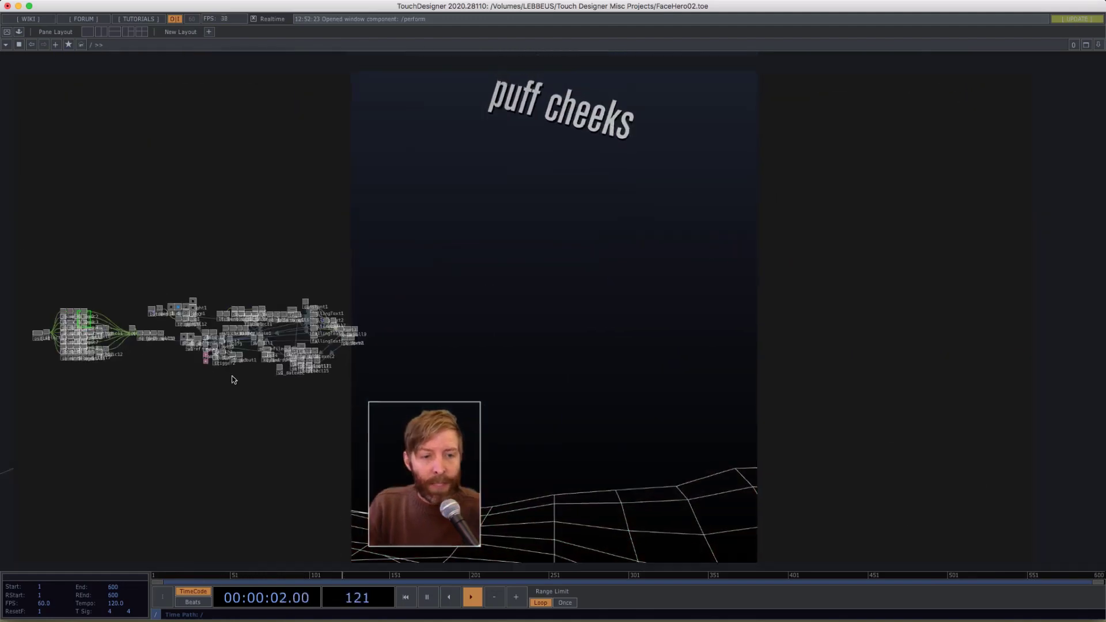
key("super+Tab")
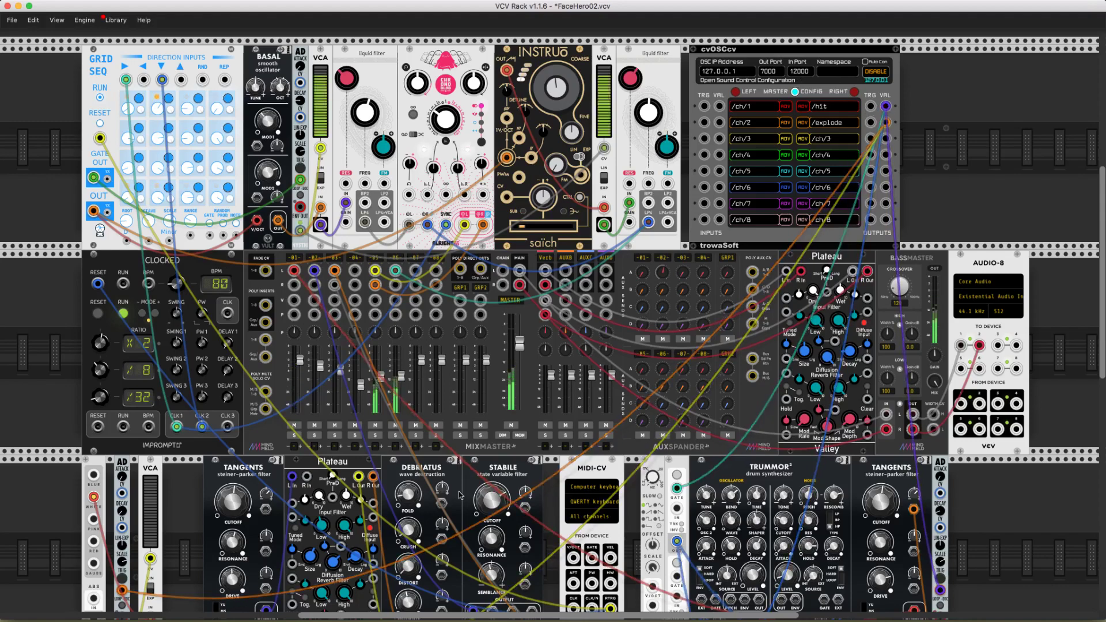
scroll(486, 466, "down", 6)
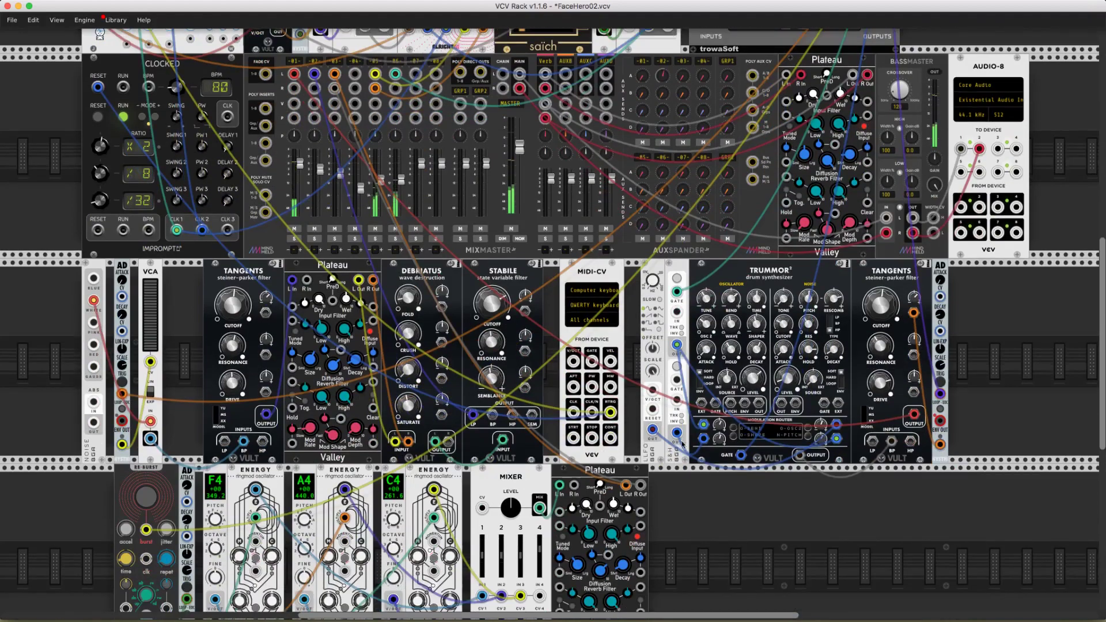
scroll(411, 499, "down", 2)
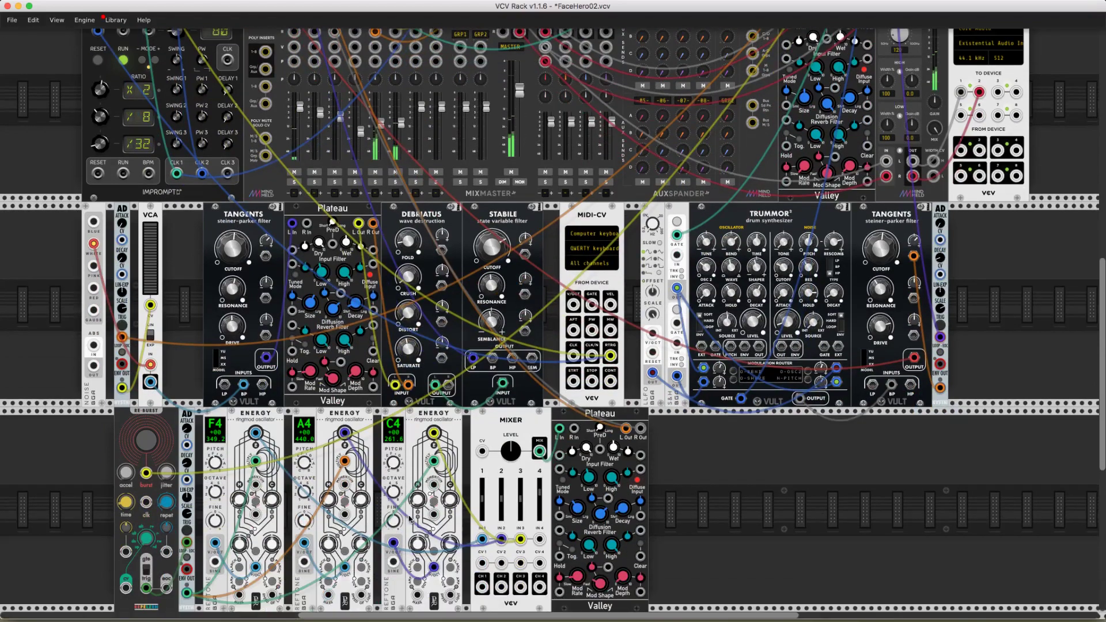
- Review the rack's upper rows up to the cvOSCcv module, and switch back to the TouchDesigner network
scroll(427, 471, "up", 7)
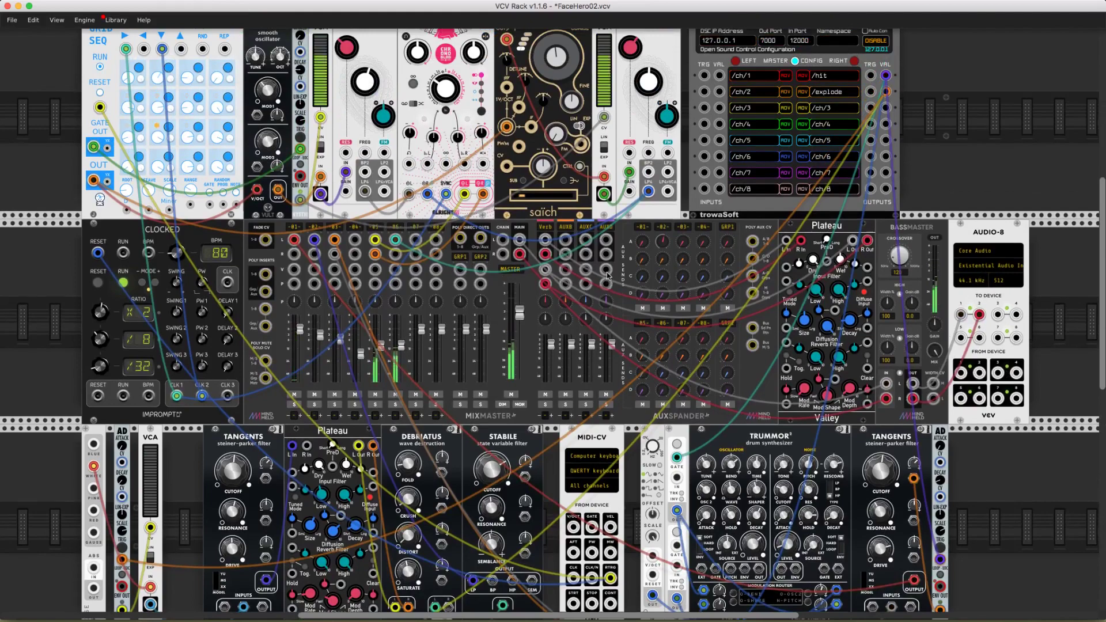
scroll(607, 276, "up", 1)
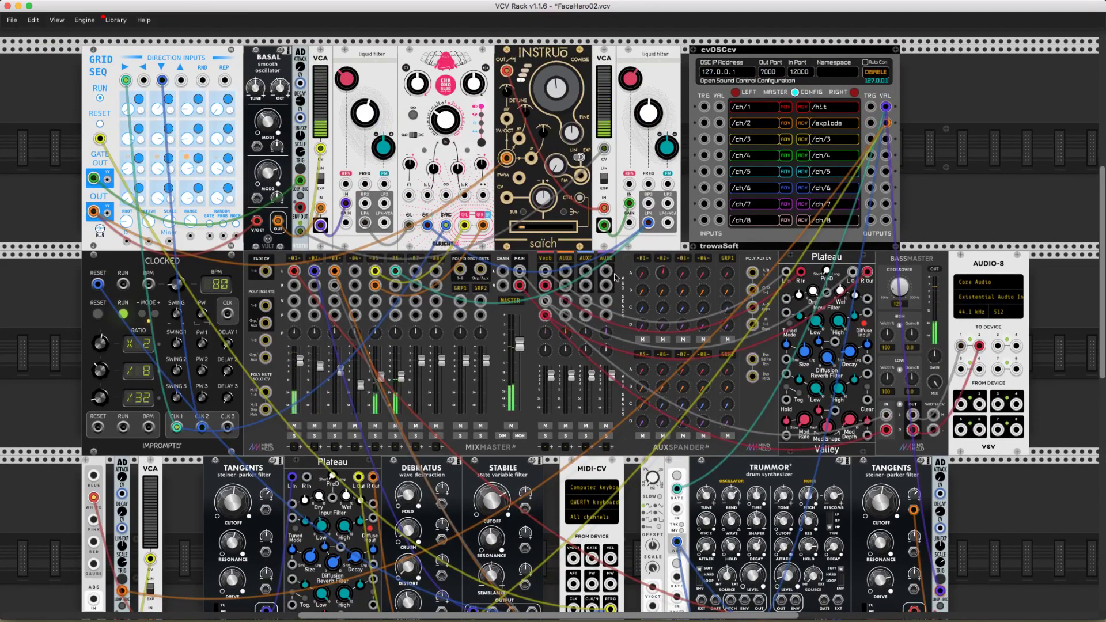
key("super+Tab")
left_click(519, 331)
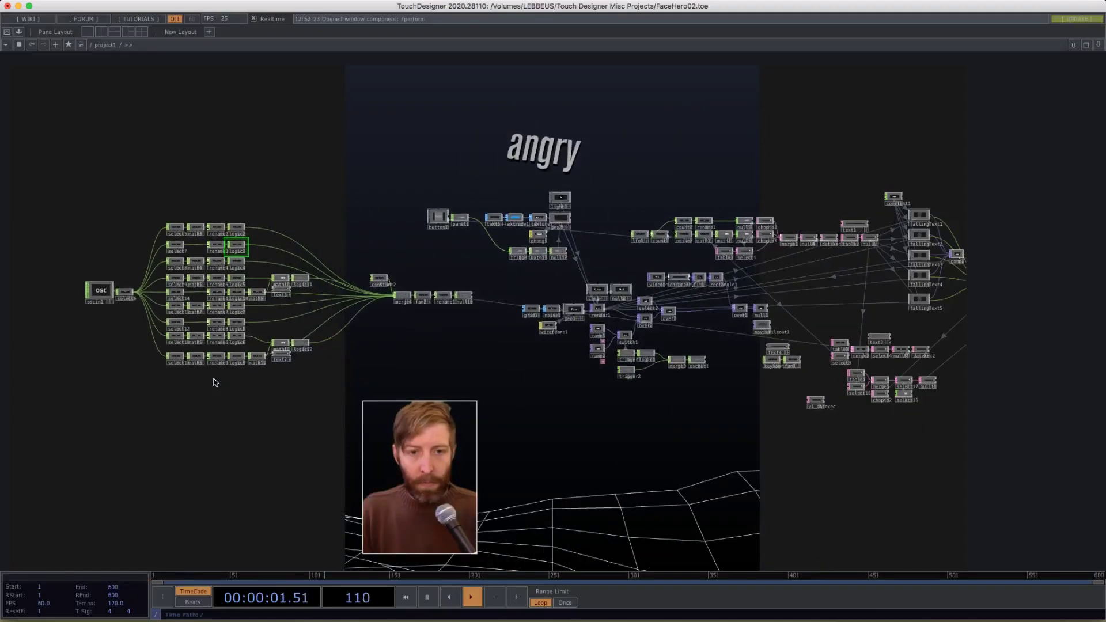
- Examine how trigger1 and trigger2 feed logic1, merge3 and oscout1, and how switch1 picks between the two ramps
scroll(452, 363, "up", 6)
left_click_drag(313, 269, 58, 364)
left_click_drag(539, 374, 267, 440)
scroll(175, 381, "down", 1)
left_click_drag(173, 387, 58, 239)
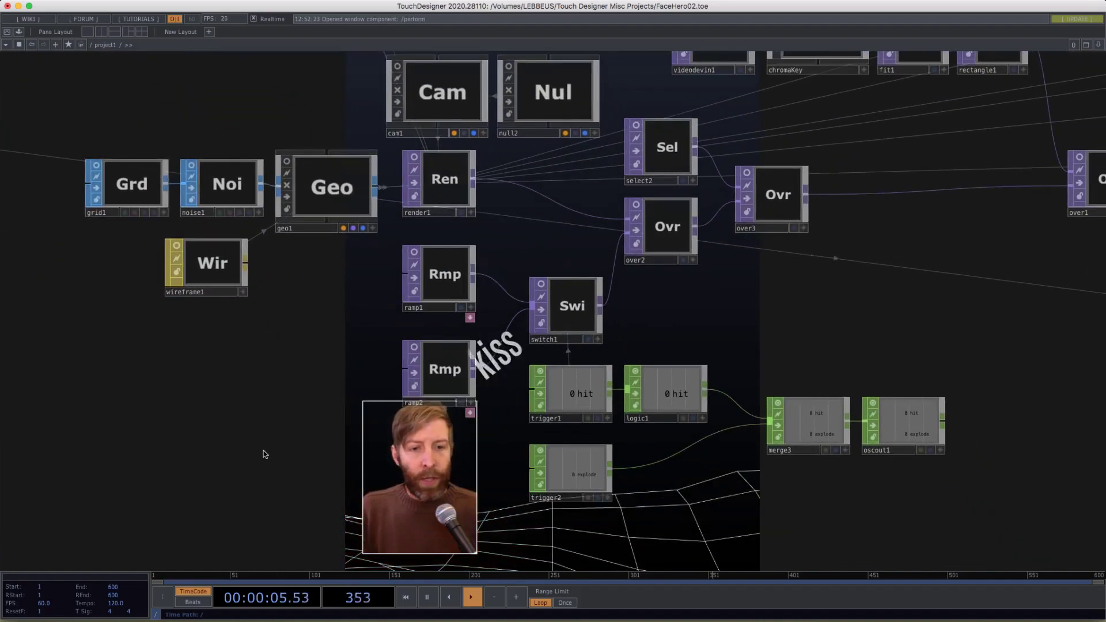
scroll(265, 454, "down", 2)
scroll(265, 454, "left", 3)
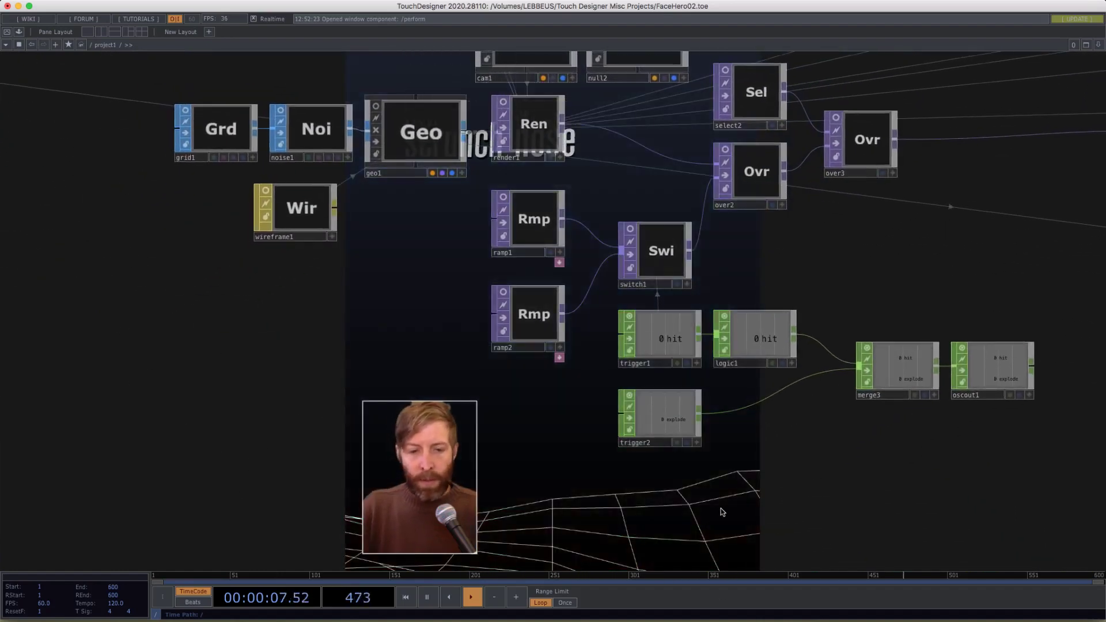
scroll(510, 406, "up", 2)
scroll(510, 406, "right", 1)
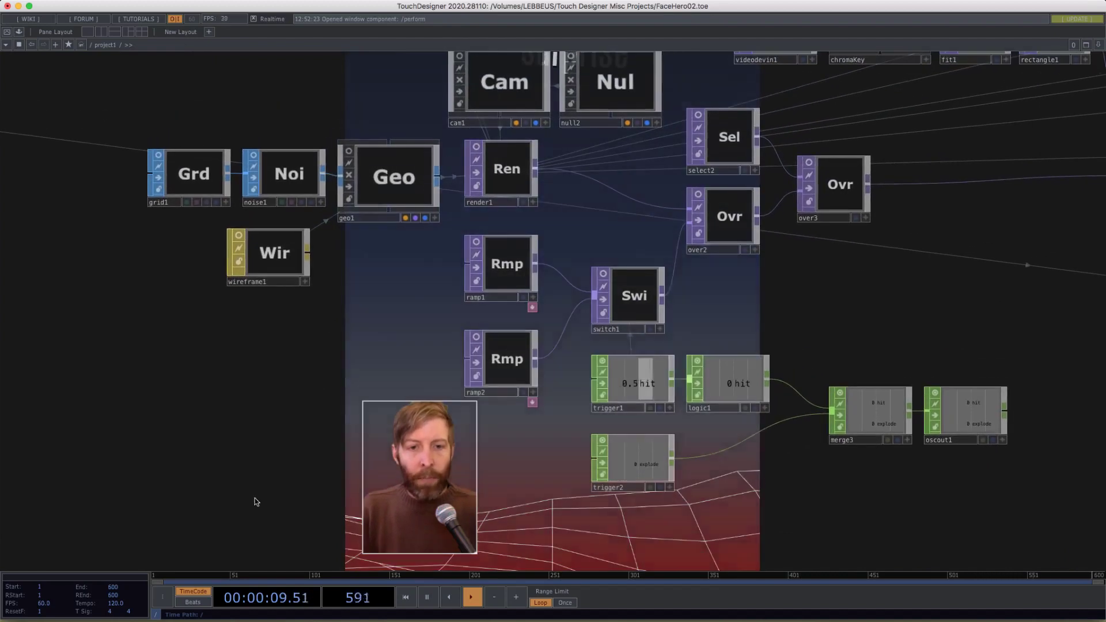
left_click_drag(410, 313, 434, 391)
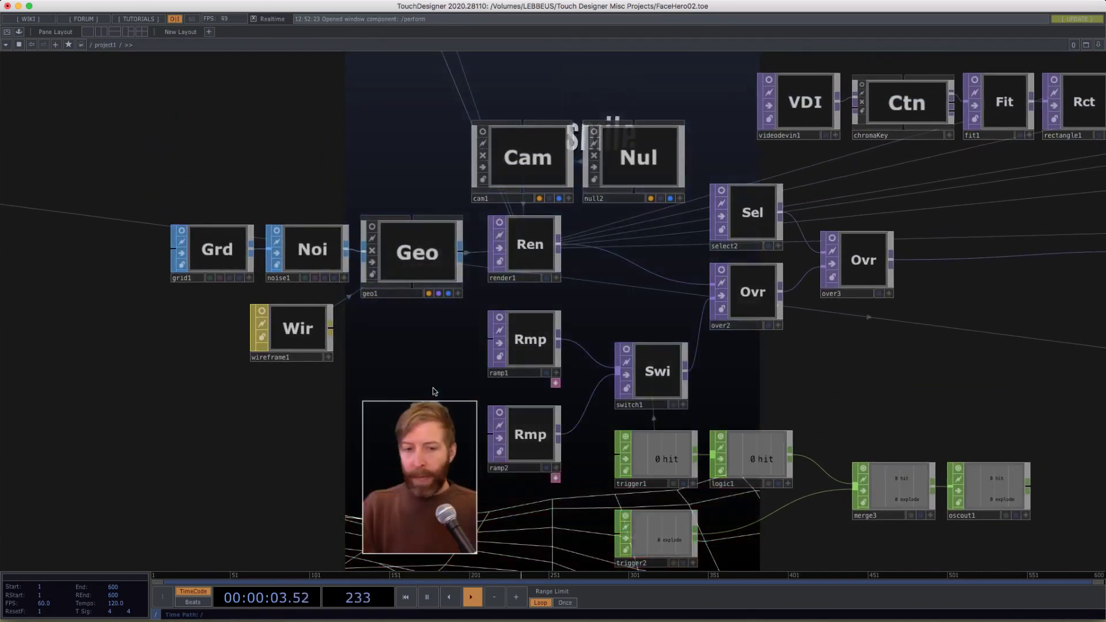
- Switch to VCV Rack, lower the MixMaster's master level to -inf dB, and return to TouchDesigner
key("super+Tab")
left_click(529, 315)
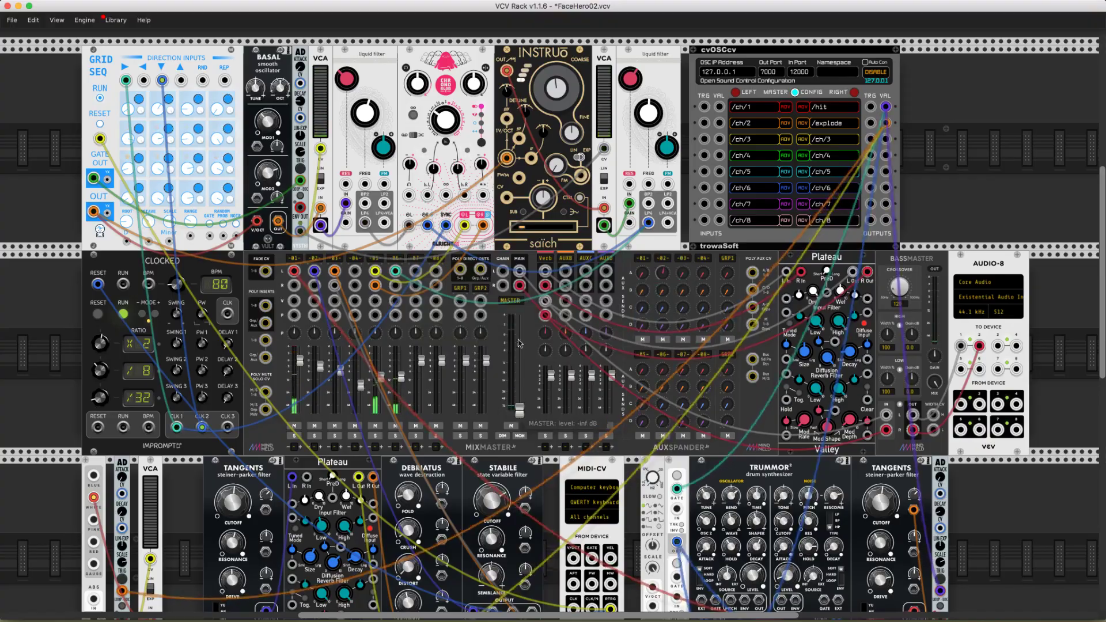
key("super+Tab")
- Turn on the node viewers of videodevin1 and chromaKey in the webcam chain
left_click_drag(414, 351, 180, 375)
left_click_drag(549, 242, 537, 248)
scroll(537, 248, "right", 8)
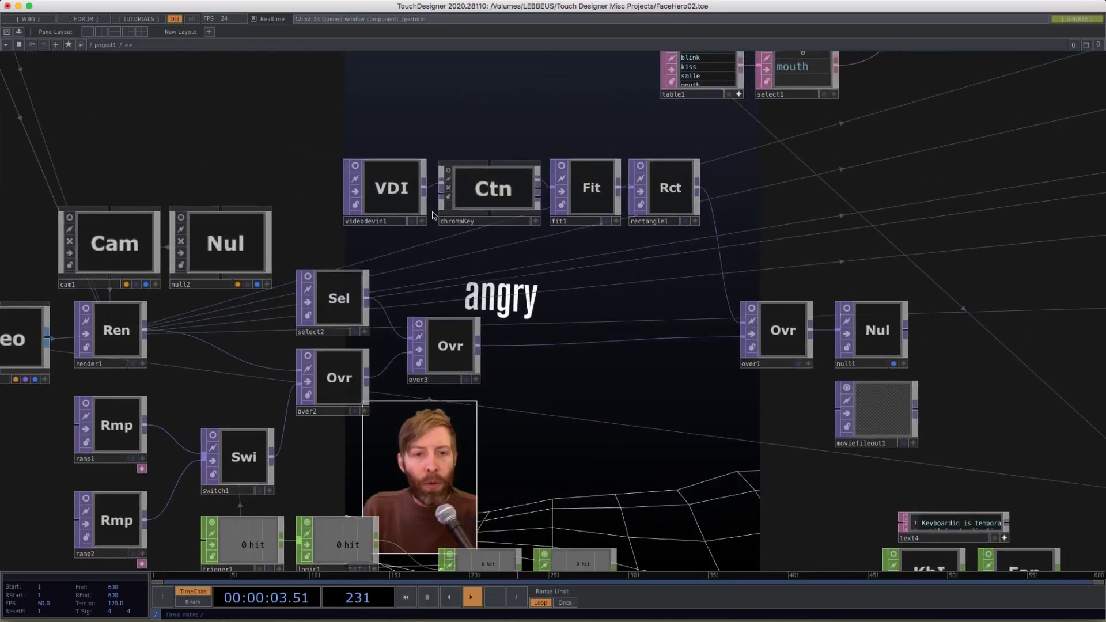
scroll(371, 209, "up", 5)
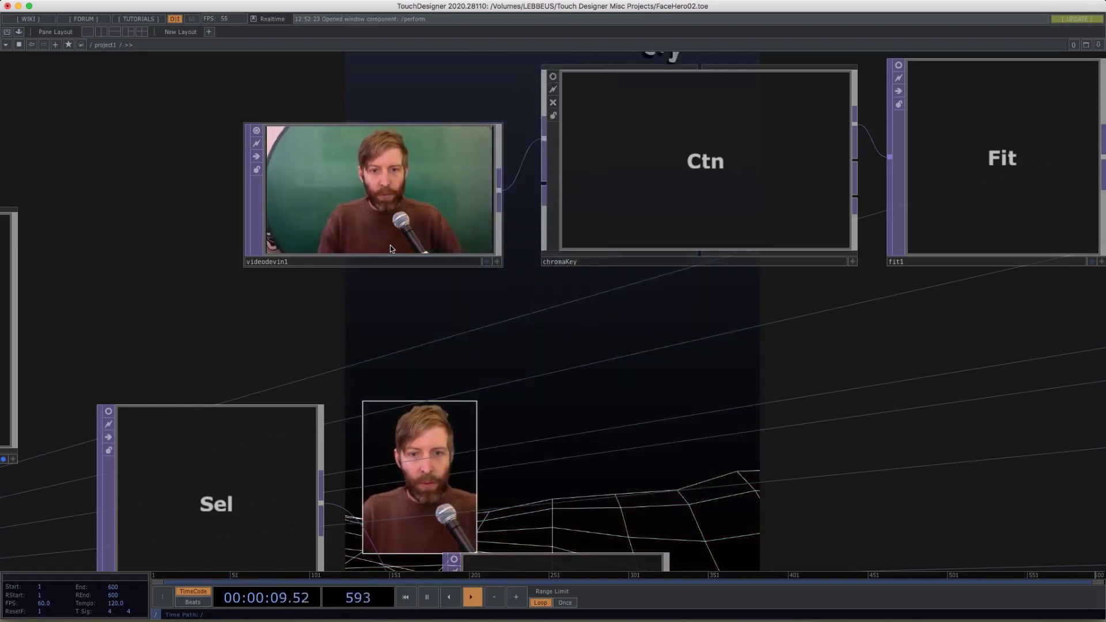
left_click(635, 140)
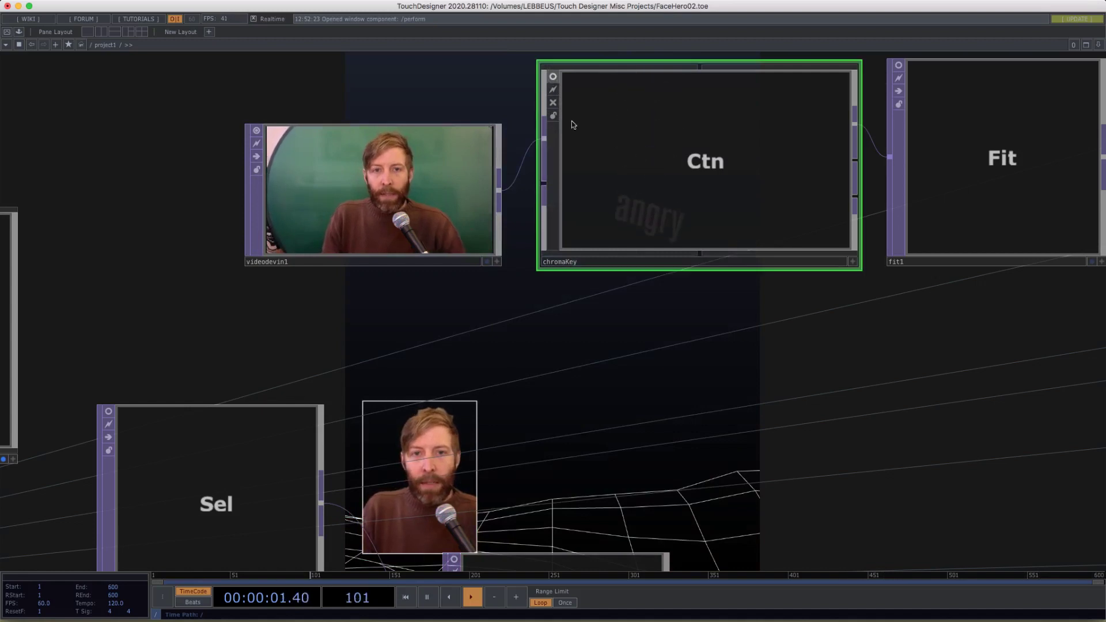
key("v")
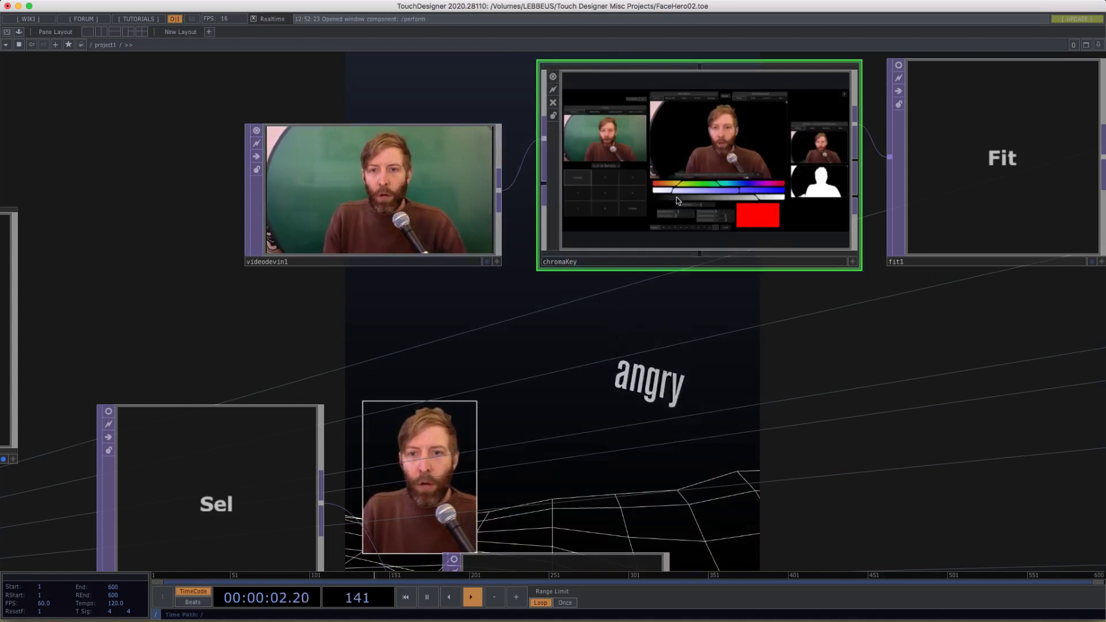
- Look up chromaKey among the Palette's Tools components, and open the network's chromaKey viewer in its own window
left_click(19, 33)
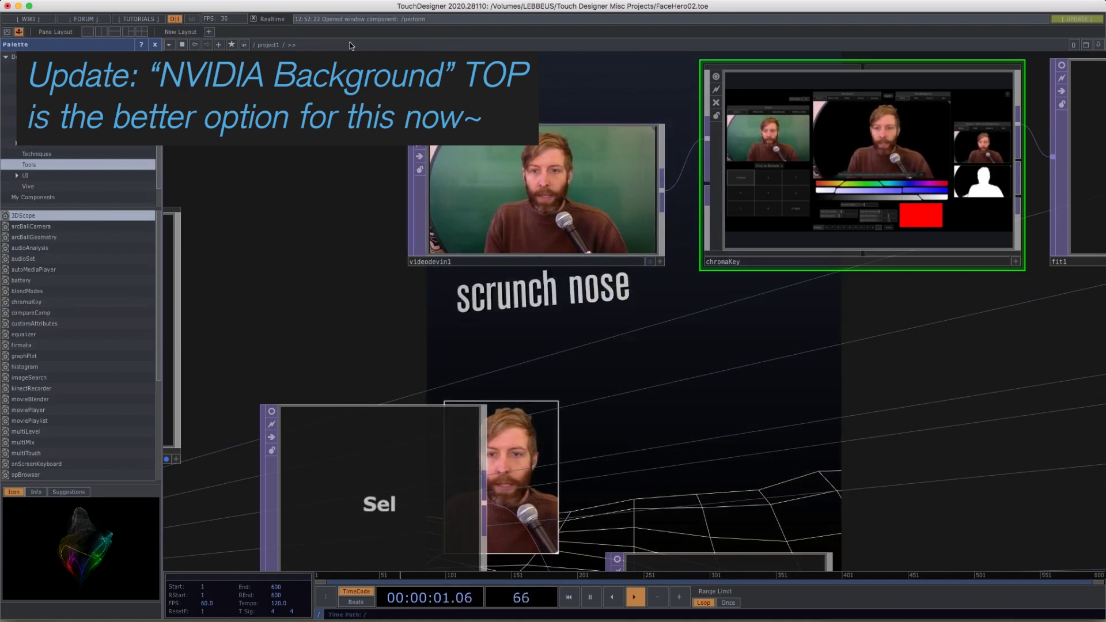
left_click(154, 44)
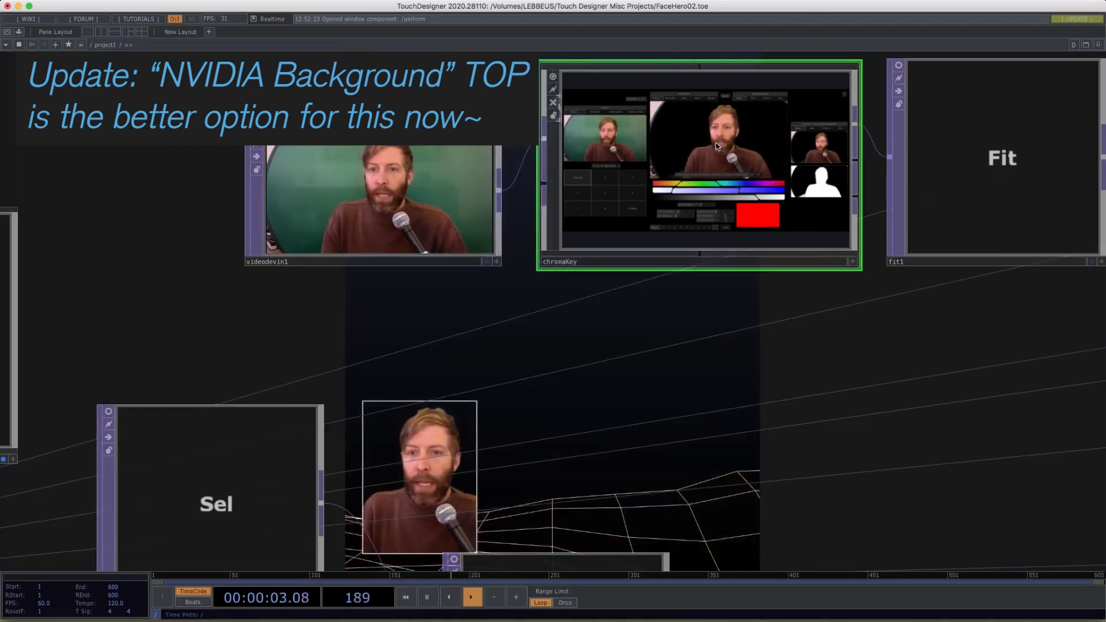
right_click(717, 148)
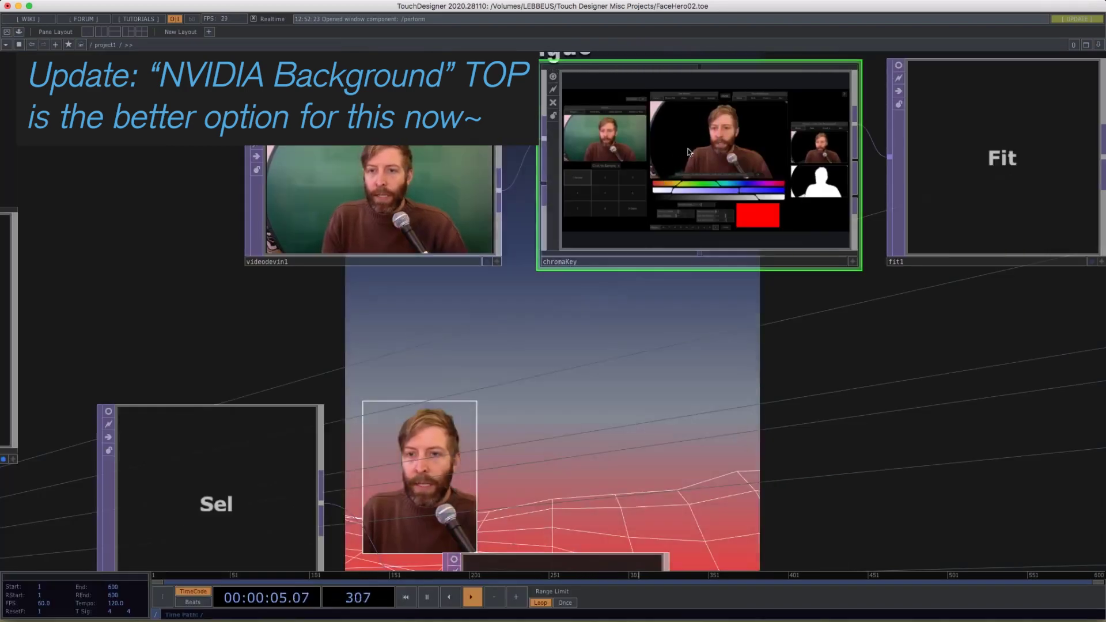
right_click(686, 145)
left_click(697, 124)
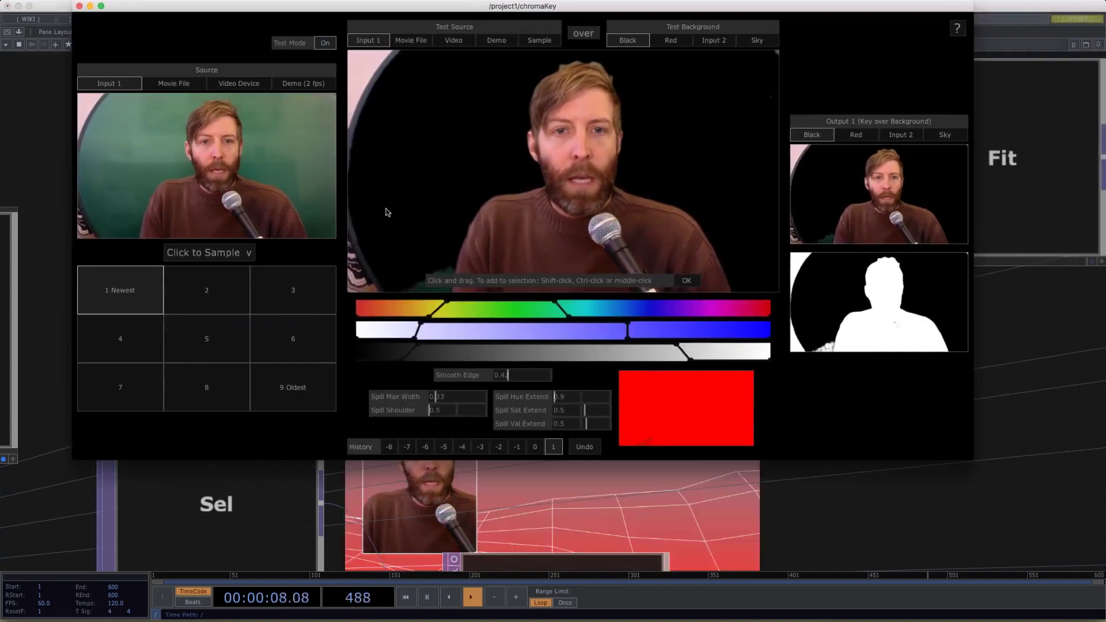
- Restart the chroma key from a fresh sample of the green backdrop and add shades from both sides of the head
left_click(435, 159)
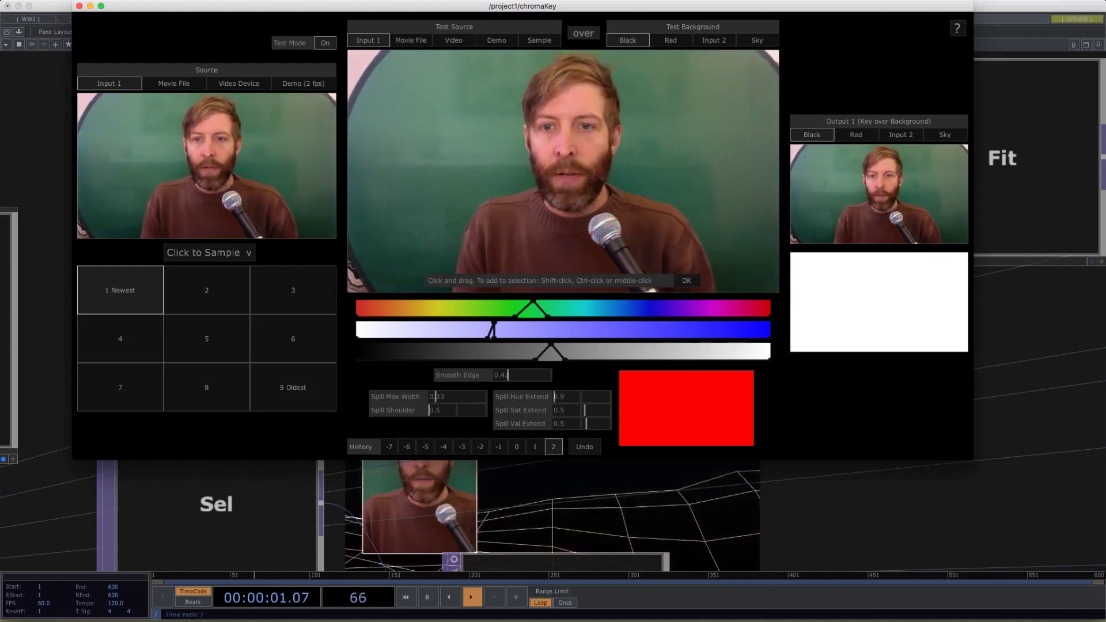
left_click_drag(689, 131, 708, 155)
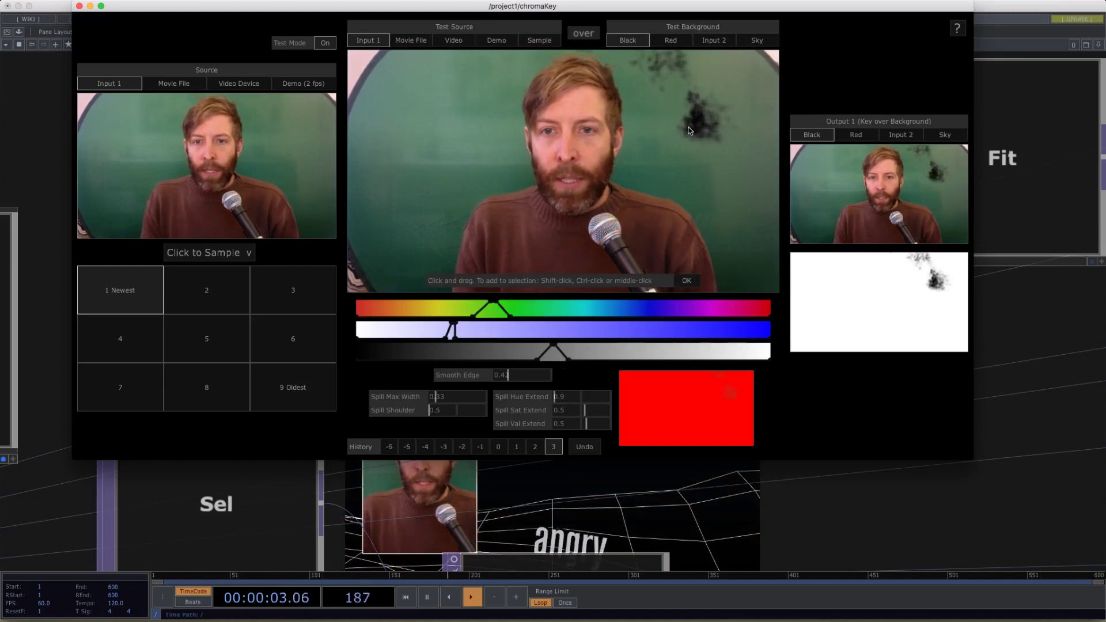
left_click(719, 172, "shift")
left_click(659, 131, "shift")
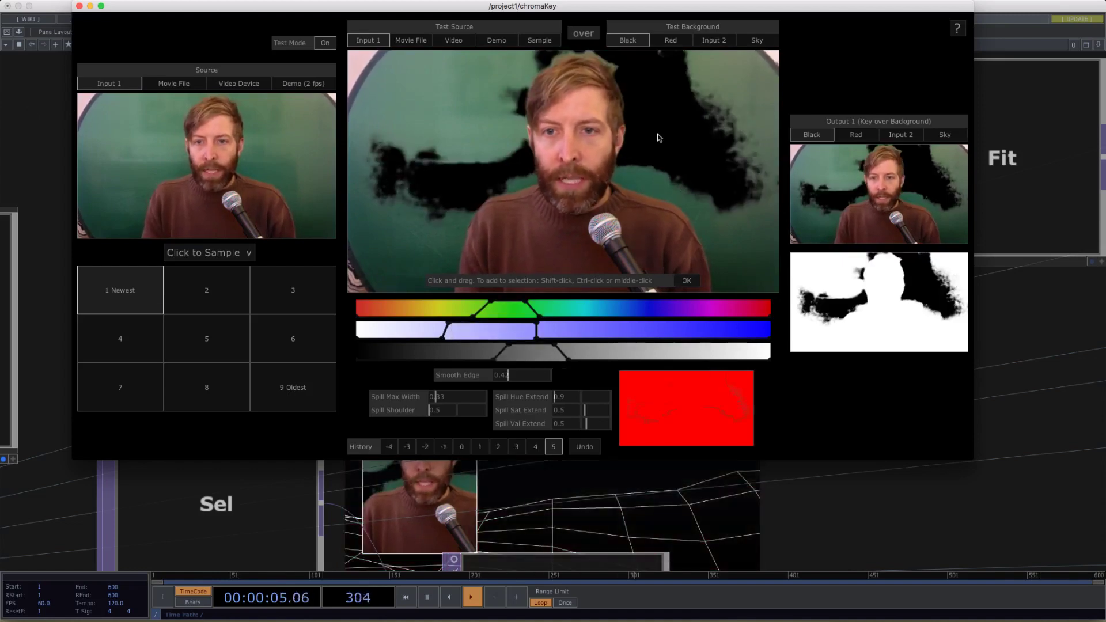
left_click(404, 118, "shift")
left_click(373, 150, "shift")
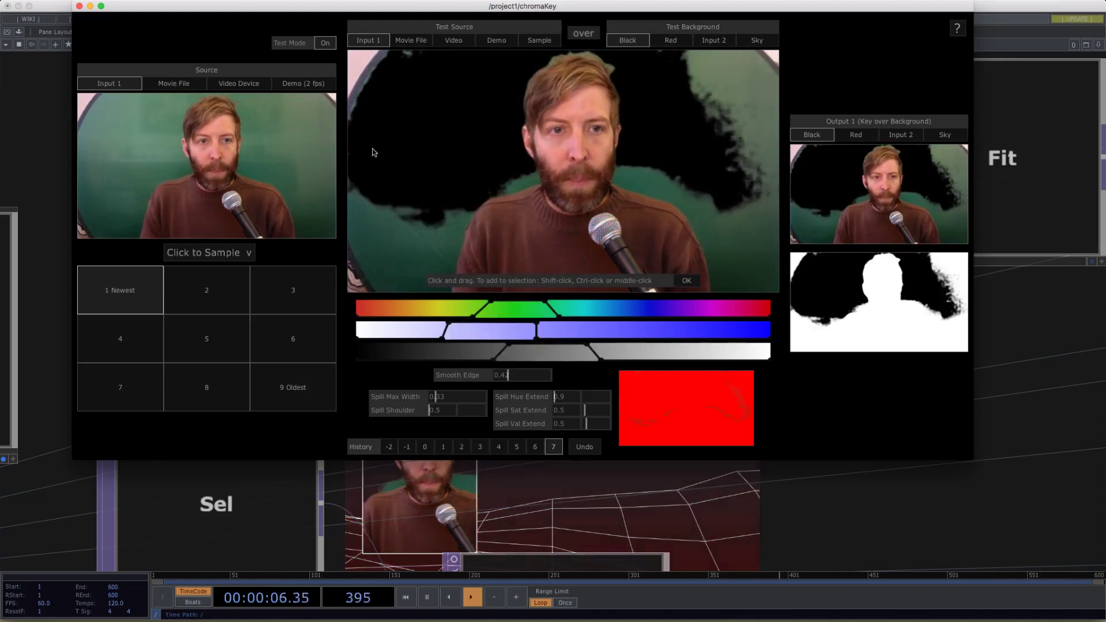
- Extend the key to the lower and upper-right backdrop shades, and adjust Smooth Edge to 0.42
left_click(413, 251, "shift")
left_click(443, 261, "shift")
left_click(756, 276, "shift")
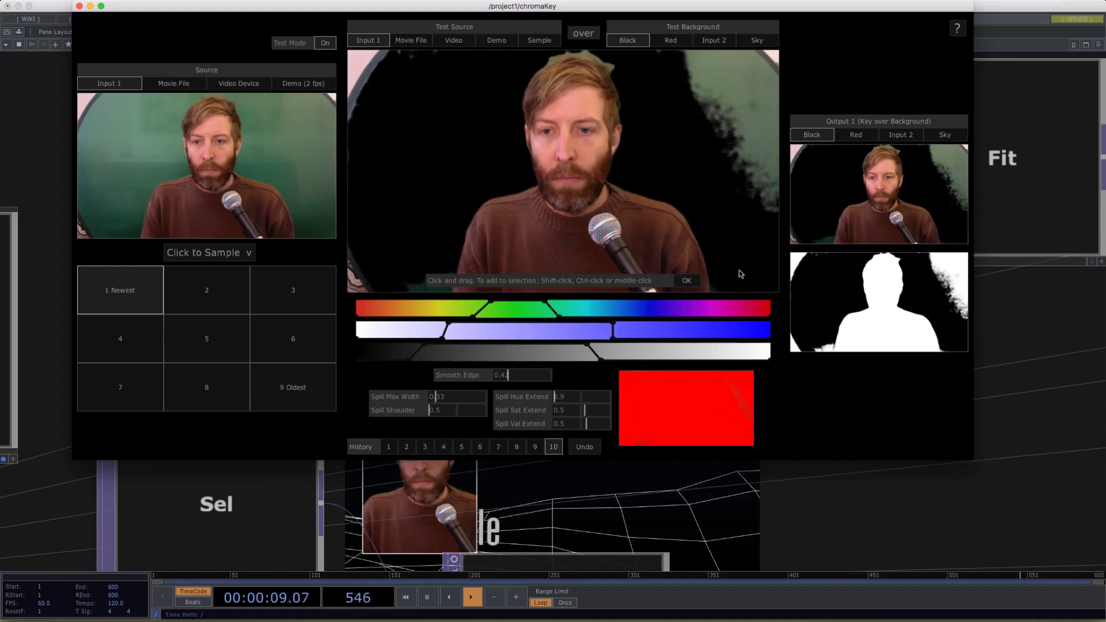
left_click(733, 80, "shift")
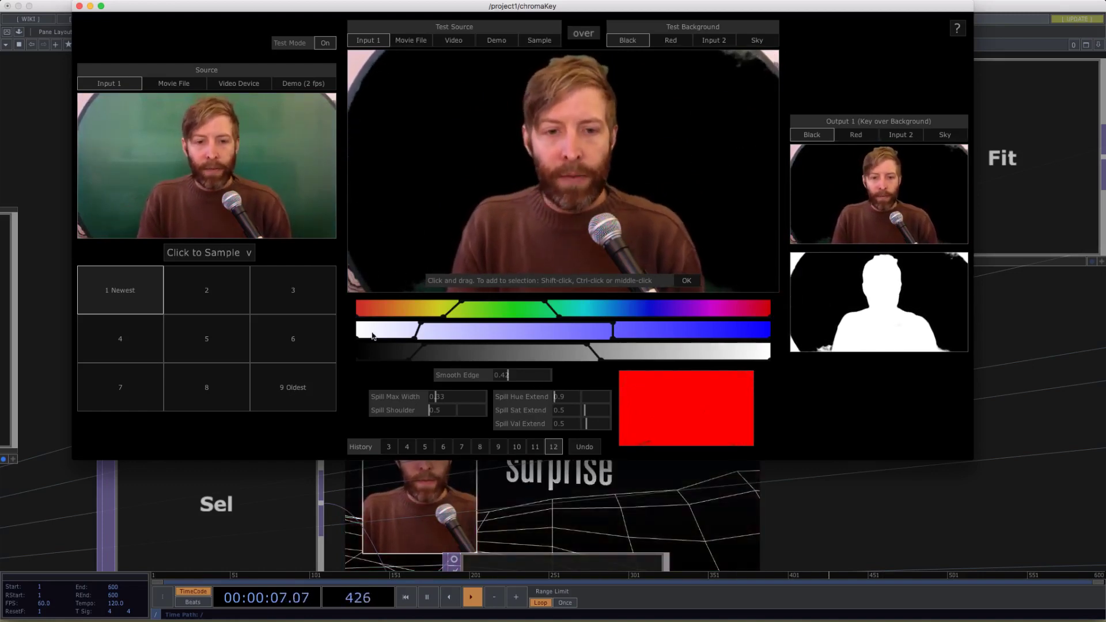
mouse_move(512, 375)
left_mouse_down()
mouse_move(482, 373)
mouse_move(509, 376)
left_mouse_up()
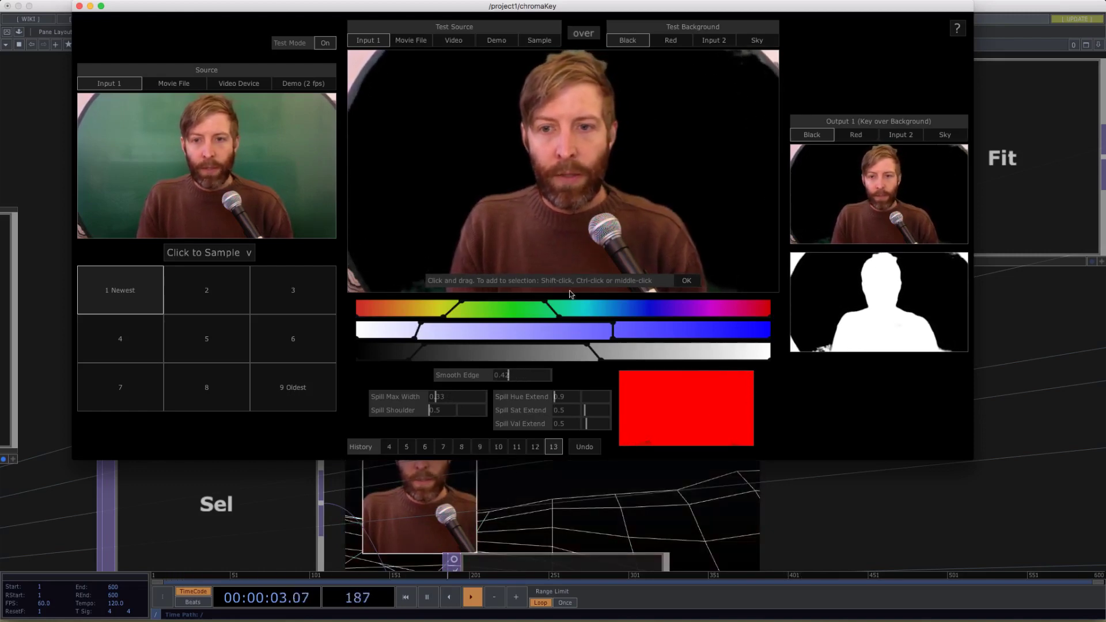
left_click(79, 7)
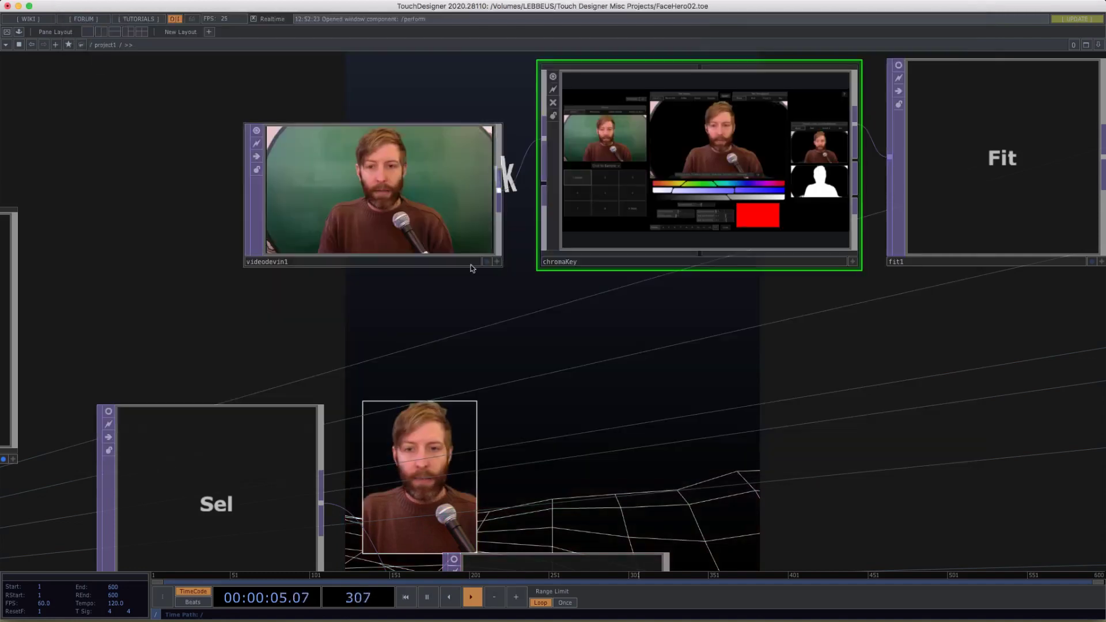
- Turn on fit1's viewer to inspect the cropped webcam cutout leading into rectangle1
scroll(523, 292, "right", 10)
left_click(477, 123)
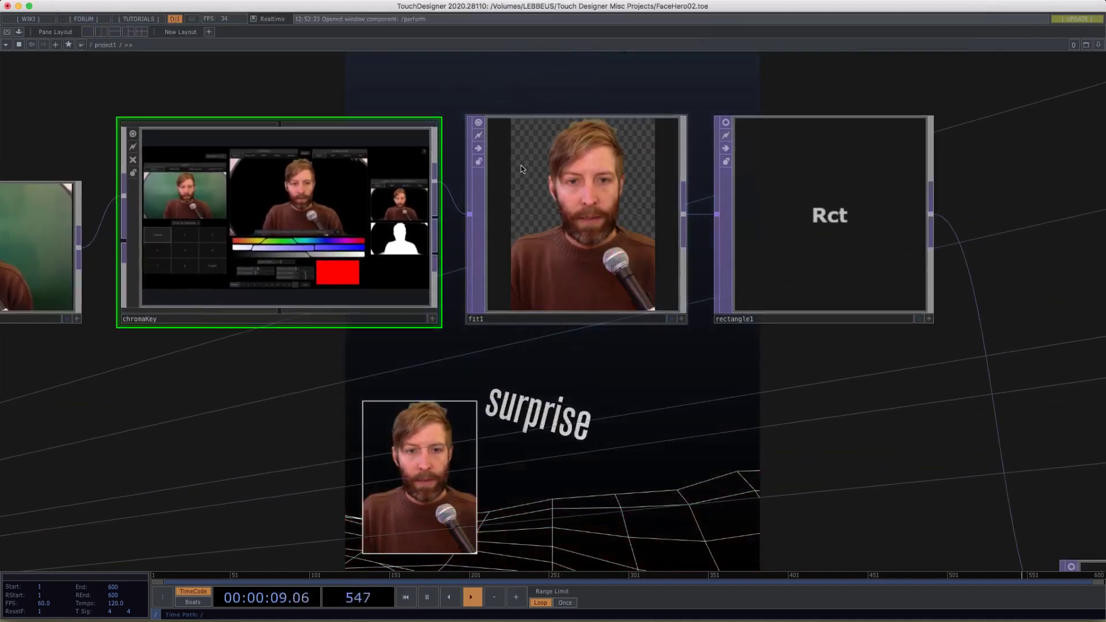
scroll(711, 365, "down", 5)
scroll(710, 365, "left", 2)
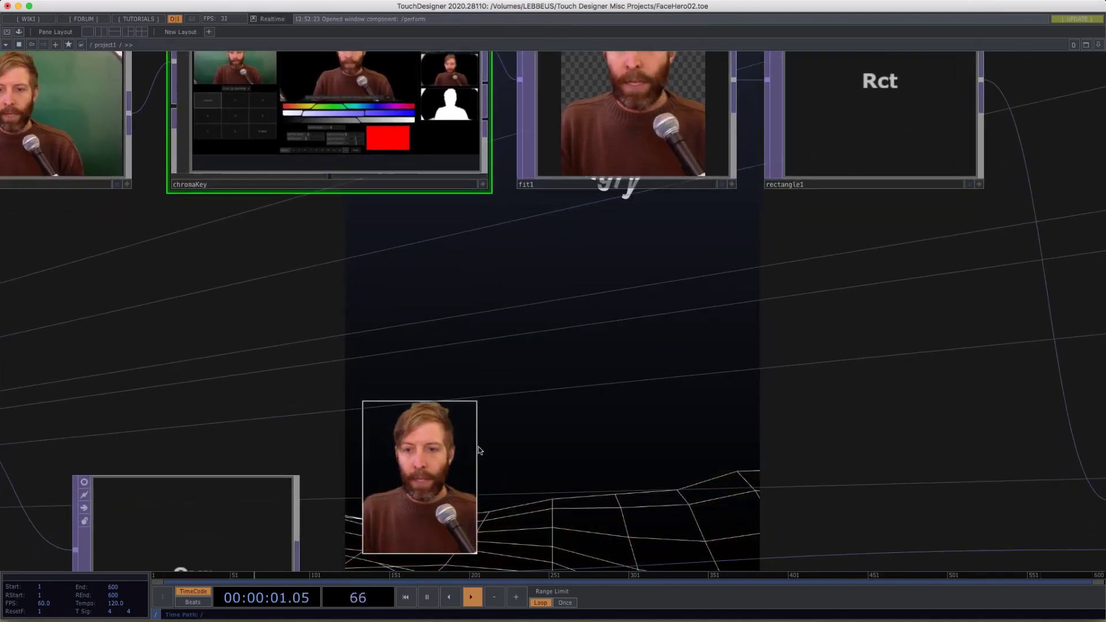
- Select videodevin1, chromaKey and fit1 together and turn off their node viewers
scroll(502, 369, "up", 5)
scroll(501, 369, "left", 5)
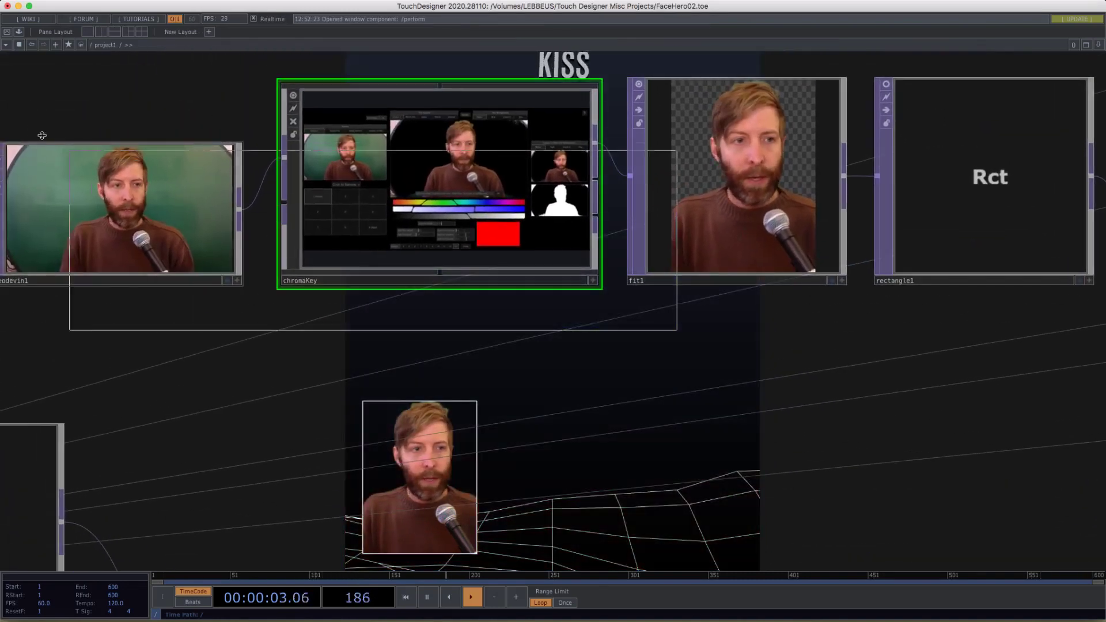
right_click_drag(29, 131, 27, 129)
left_click(294, 96)
- Follow the expression data from merge1 through datexec1, table2 and null6 to the five fallingText components
middle_click_drag(691, 424, 721, 444)
left_click_drag(586, 384, 252, 202)
left_click_drag(459, 378, 386, 291)
scroll(387, 292, "up", 10)
scroll(635, 363, "right", 5)
scroll(456, 335, "right", 4)
scroll(457, 335, "down", 1)
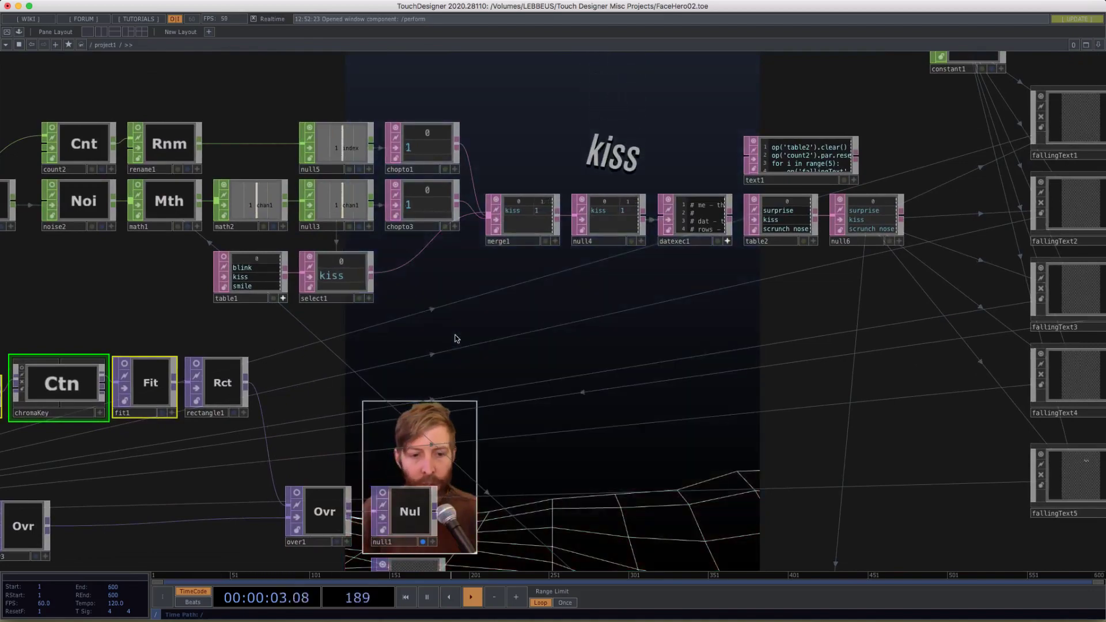
scroll(192, 313, "right", 7)
scroll(192, 313, "down", 2)
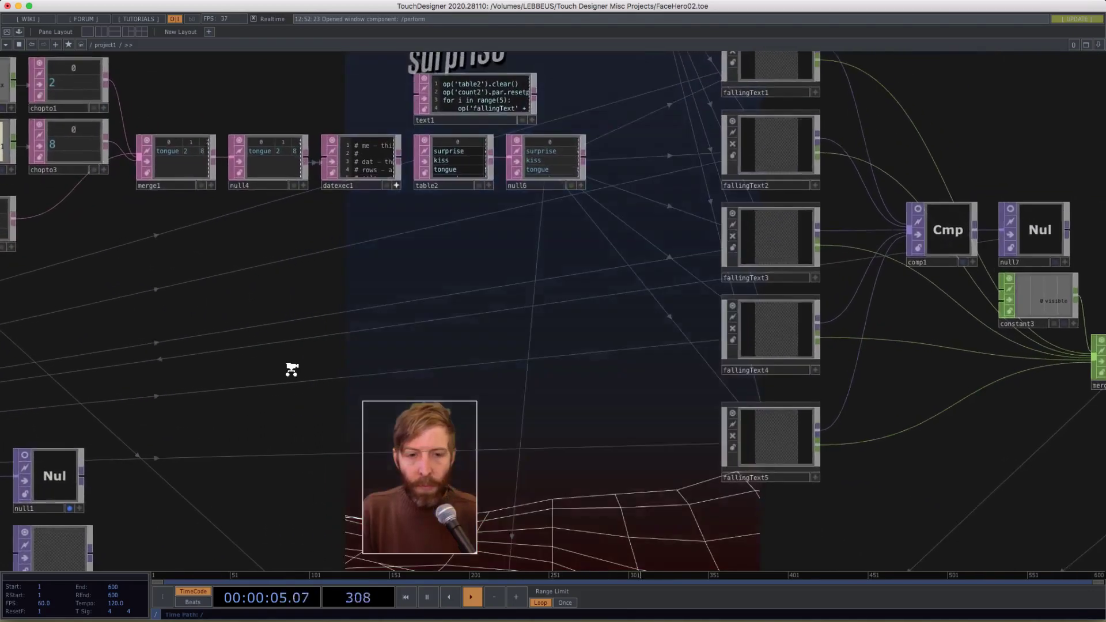
scroll(420, 375, "left", 4)
scroll(420, 375, "up", 5)
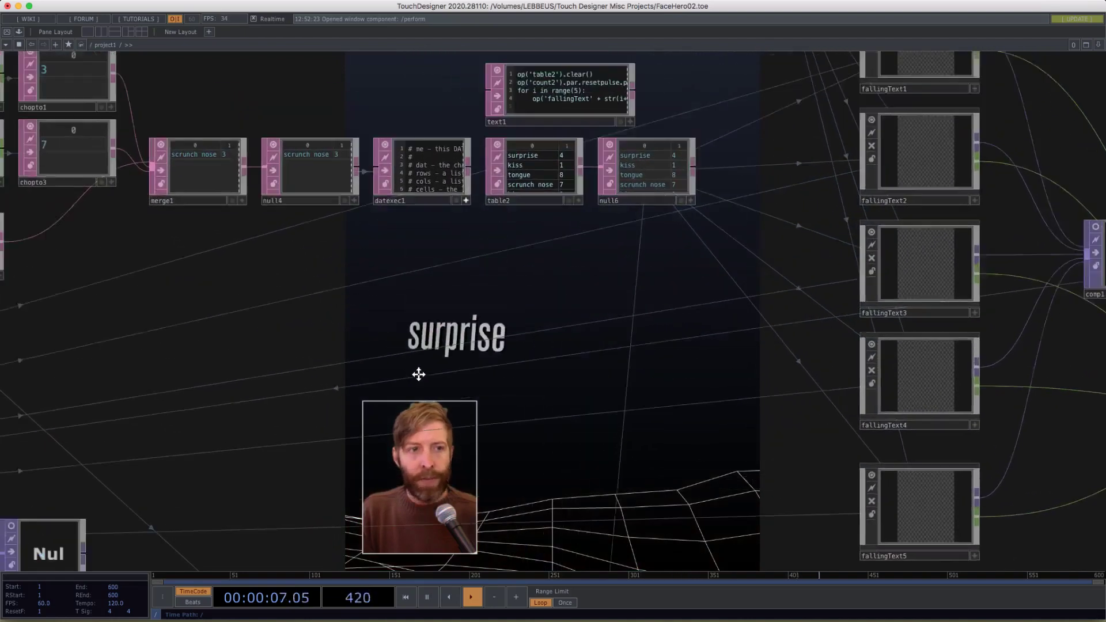
scroll(574, 307, "up", 3)
scroll(556, 297, "up", 2)
scroll(556, 297, "down", 8)
scroll(557, 325, "up", 3)
- Examine the list of expression names in table1 and the entry that select1 takes from it
left_click_drag(556, 326, 462, 345)
scroll(478, 304, "up", 6)
scroll(261, 297, "up", 1)
scroll(261, 297, "up", 3)
left_click_drag(261, 296, 823, 422)
left_click_drag(144, 423, 247, 424)
scroll(271, 402, "up", 5)
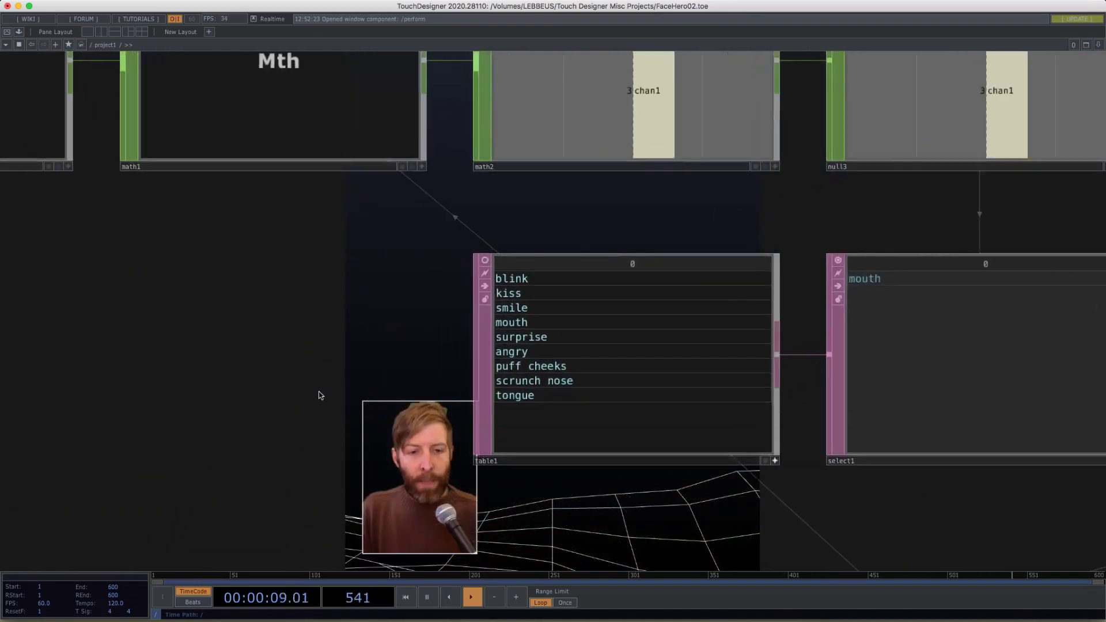
left_click_drag(314, 388, 59, 299)
scroll(152, 313, "up", 2)
left_click_drag(151, 313, 79, 309)
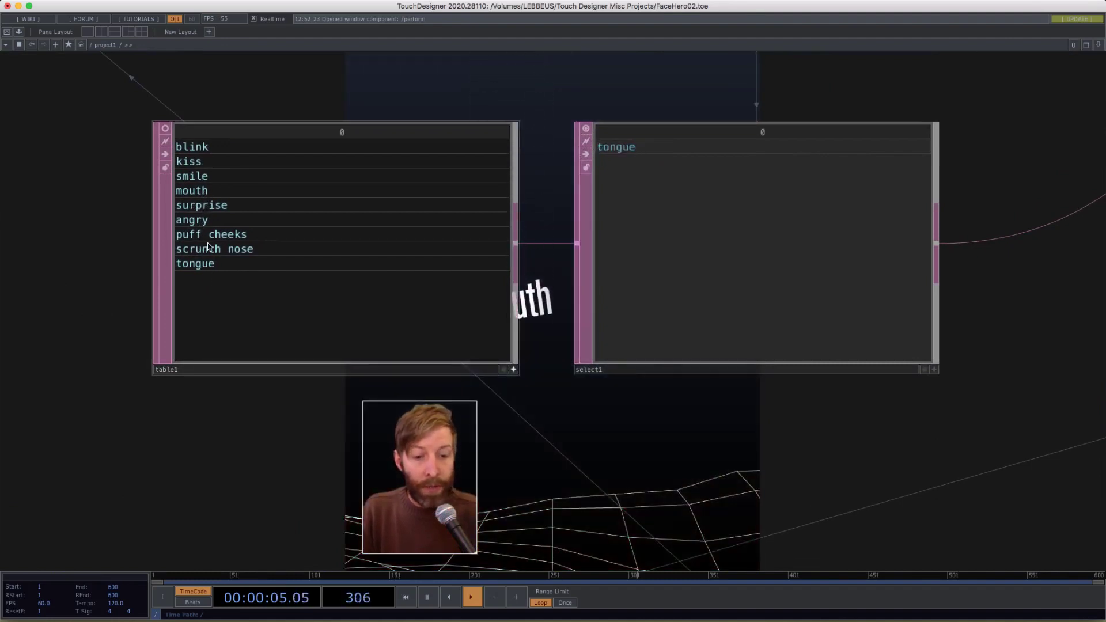
- Turn on the viewer of lfo1 at the start of the counting chain, and display its parameters
scroll(213, 249, "down", 3)
left_click_drag(138, 190, 511, 340)
scroll(336, 328, "down", 1)
left_click_drag(336, 329, 628, 391)
scroll(628, 391, "left", 10)
scroll(628, 392, "up", 2)
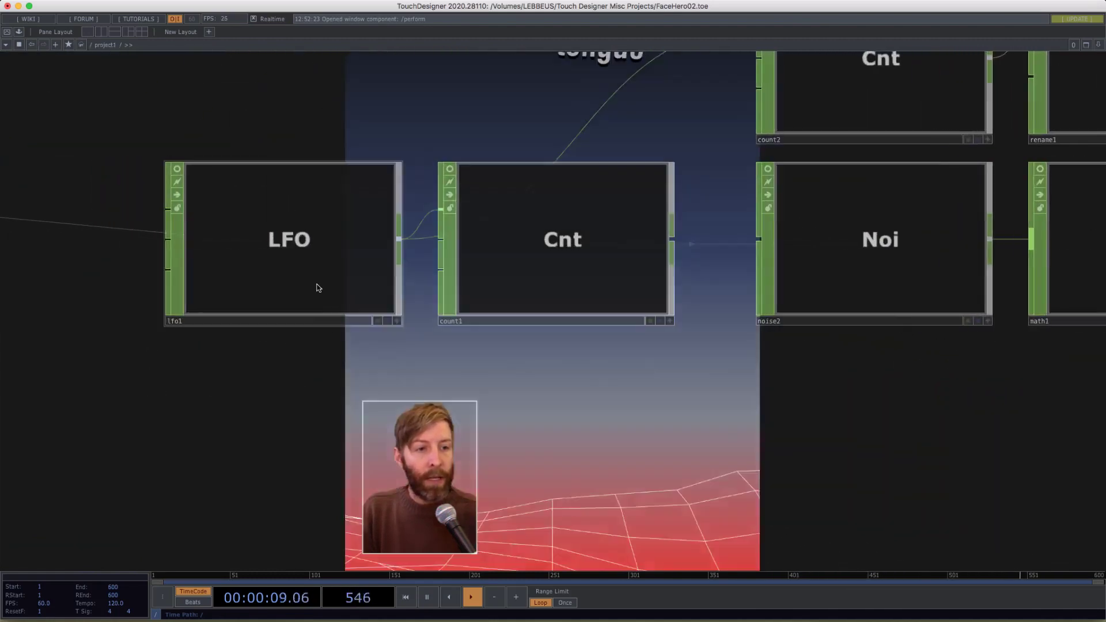
left_click(314, 276)
left_click(178, 171)
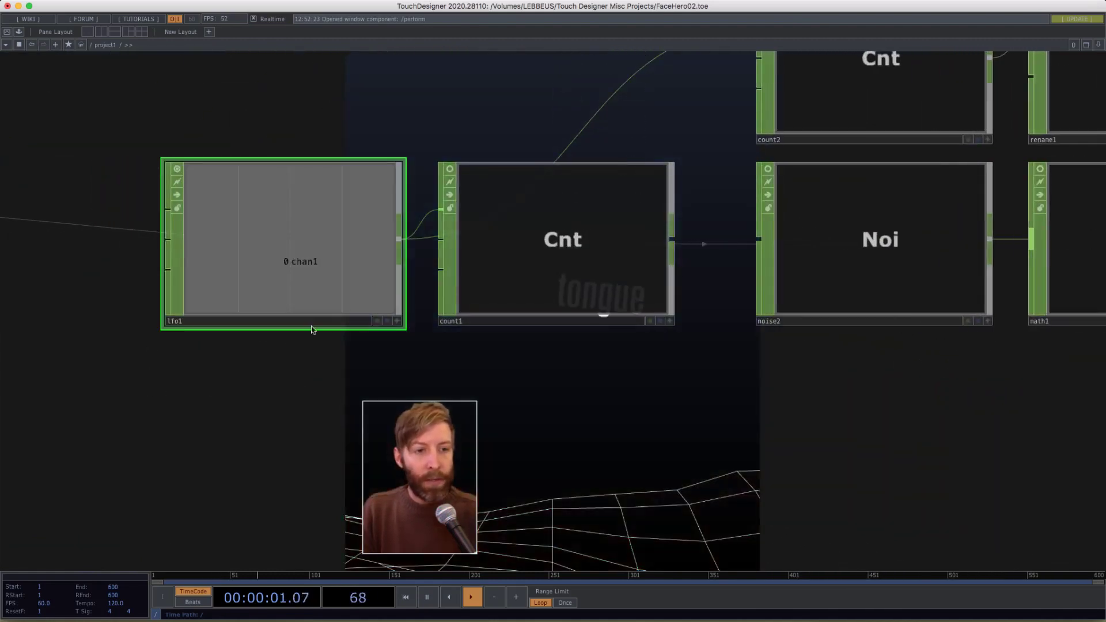
key("p")
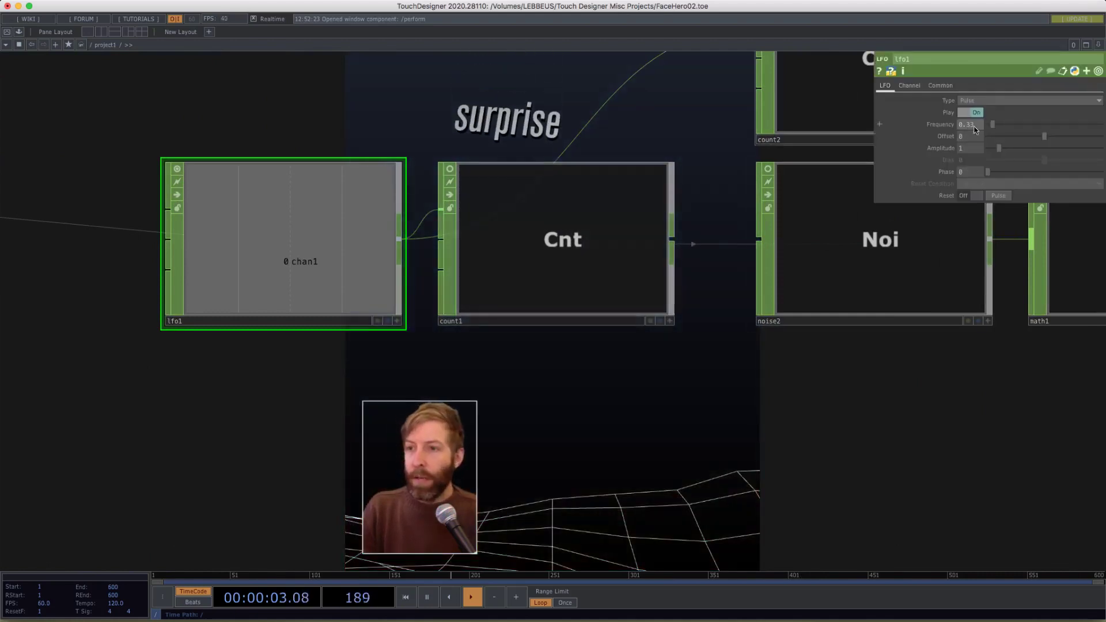
- Turn on the viewers of all nodes in the counting chain, including count1, noise2, math1, count2 and rename1
left_click_drag(667, 402, 224, 380)
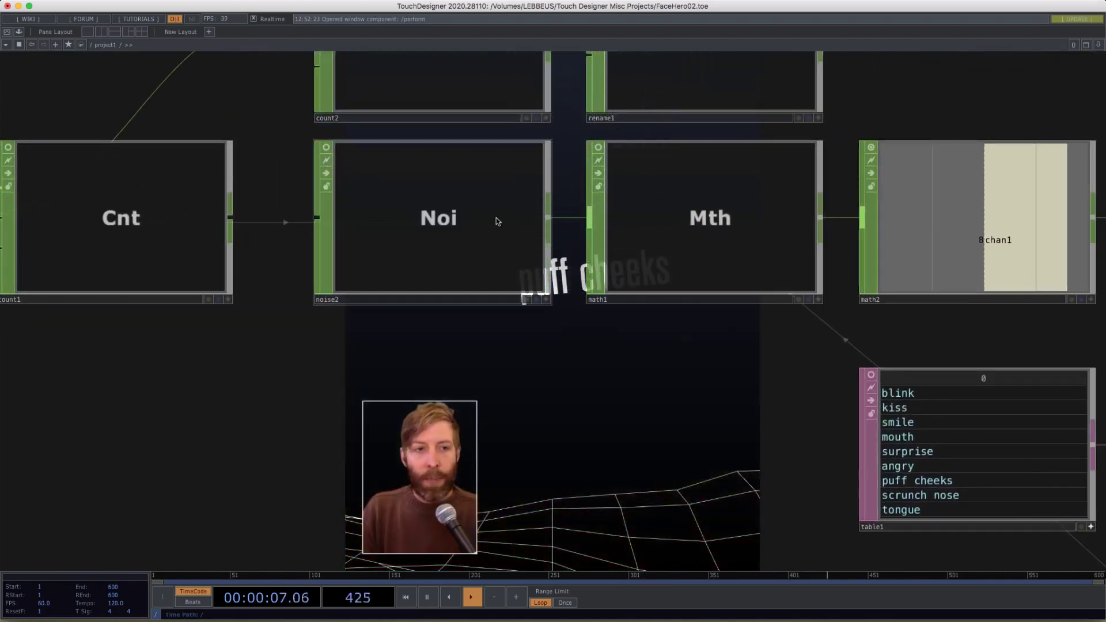
left_click(326, 147)
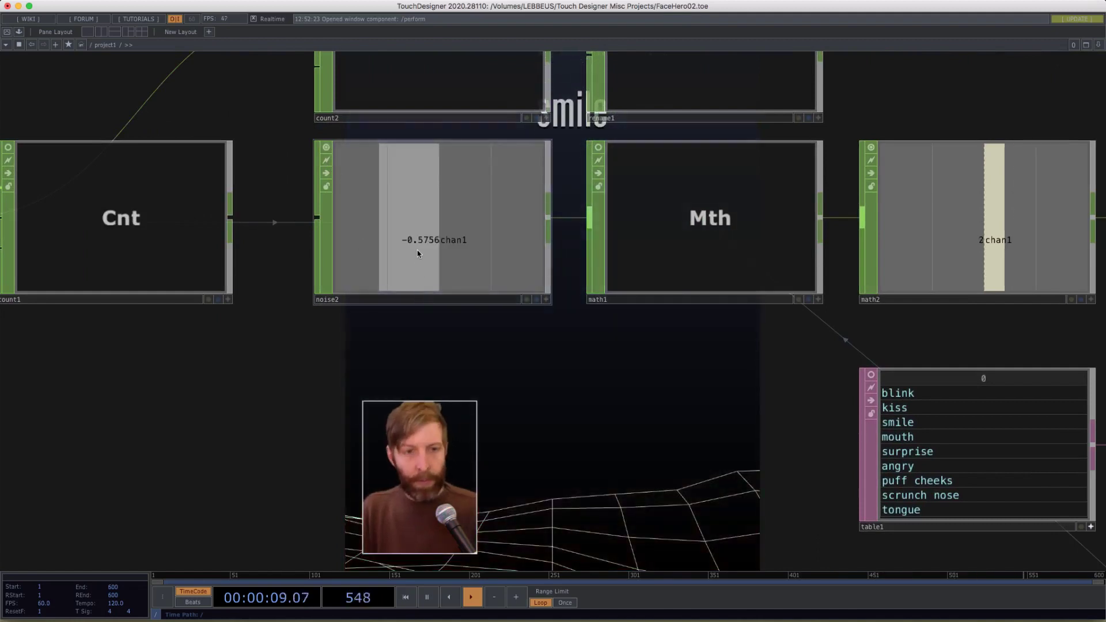
key("super+a")
left_click(326, 147)
left_click(327, 147)
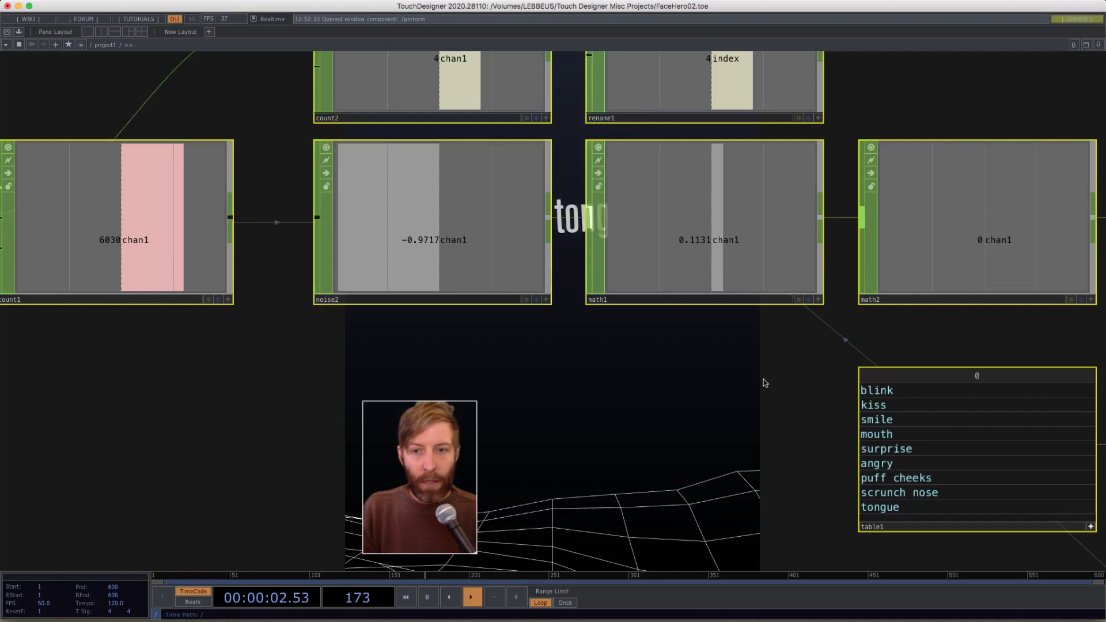
- Check how math1 scales the noise into an index for table1 and how select1 takes the matching expression name
left_click_drag(735, 390, 351, 266)
left_click(477, 175)
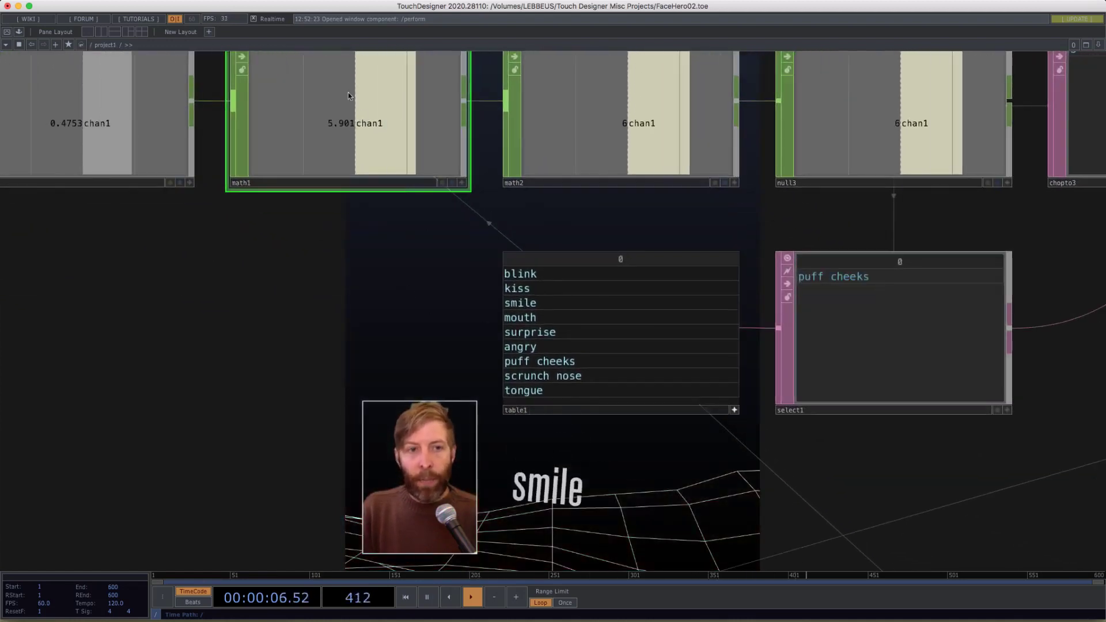
scroll(403, 253, "down", 5)
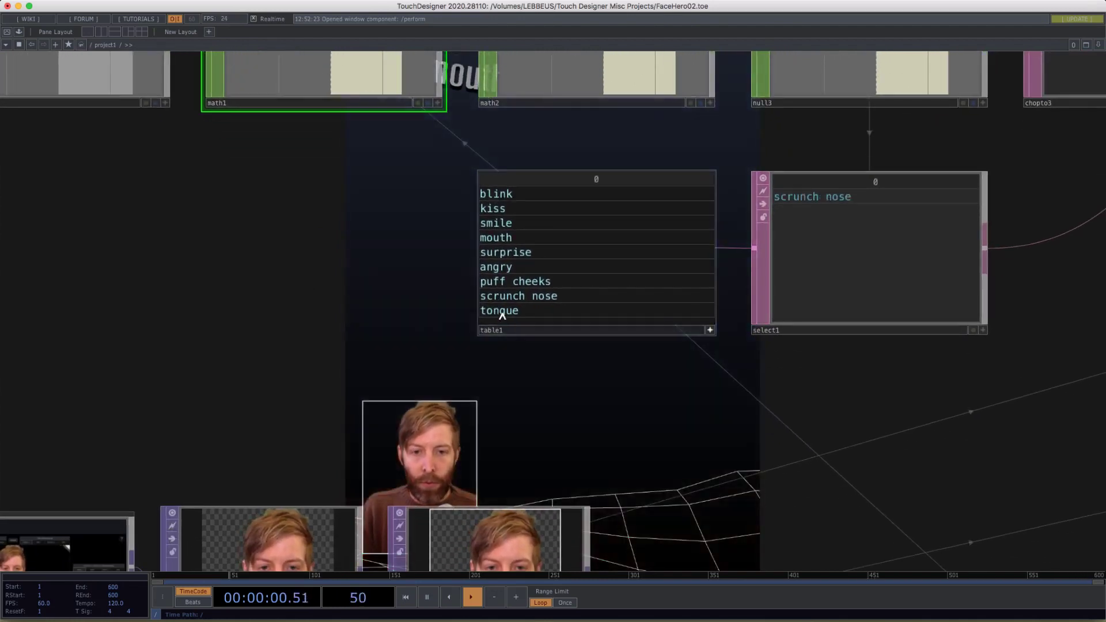
left_click(805, 190)
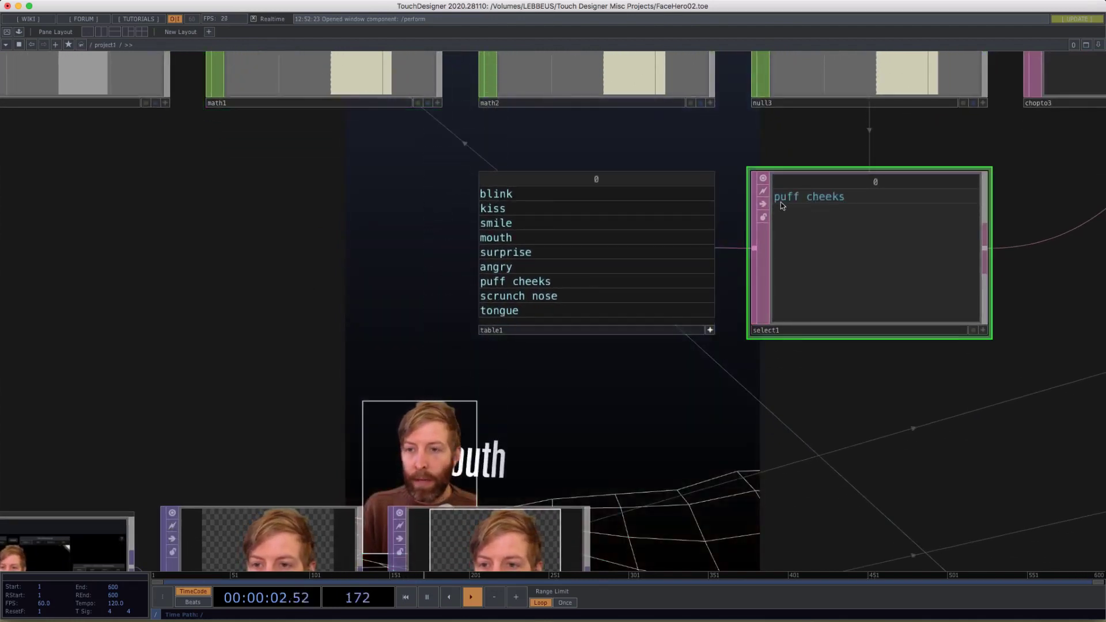
- Trace select1, chopto1 and chopto3 through merge1 and null4 into datexec1, and examine the rows in table2 and null6
scroll(814, 200, "right", 10)
scroll(253, 237, "down", 5)
scroll(353, 291, "down", 2)
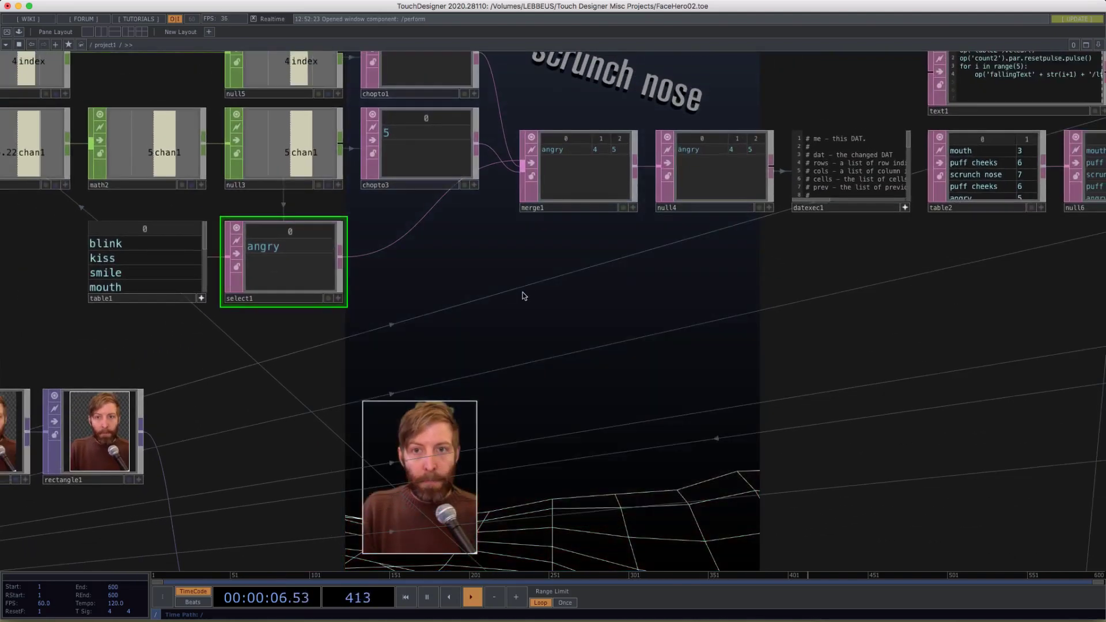
left_click_drag(523, 296, 378, 405)
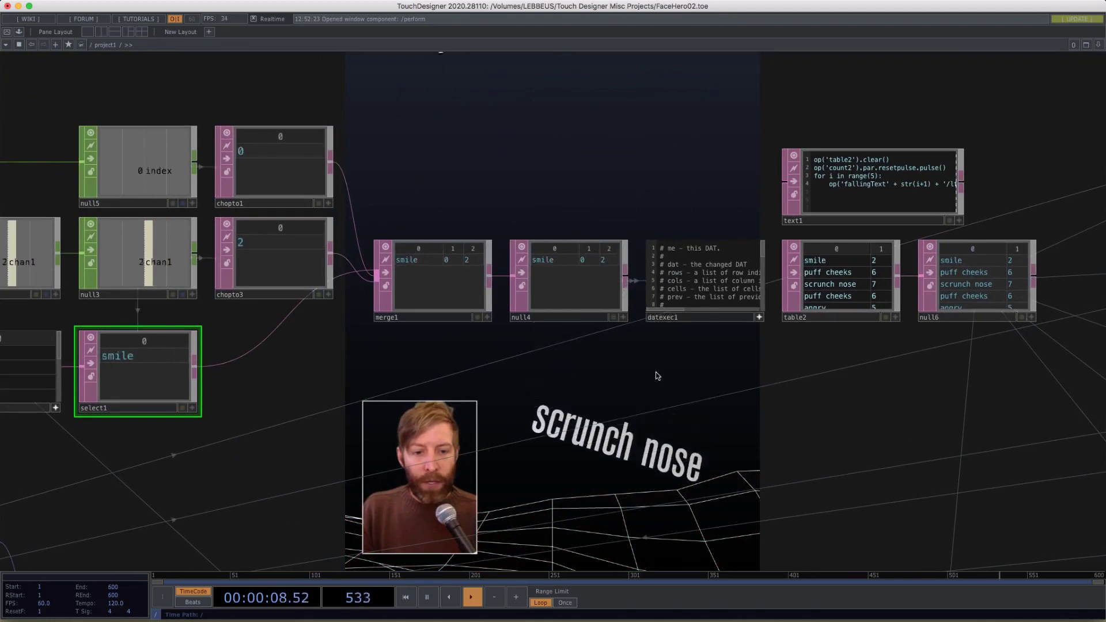
left_click_drag(650, 370, 538, 336)
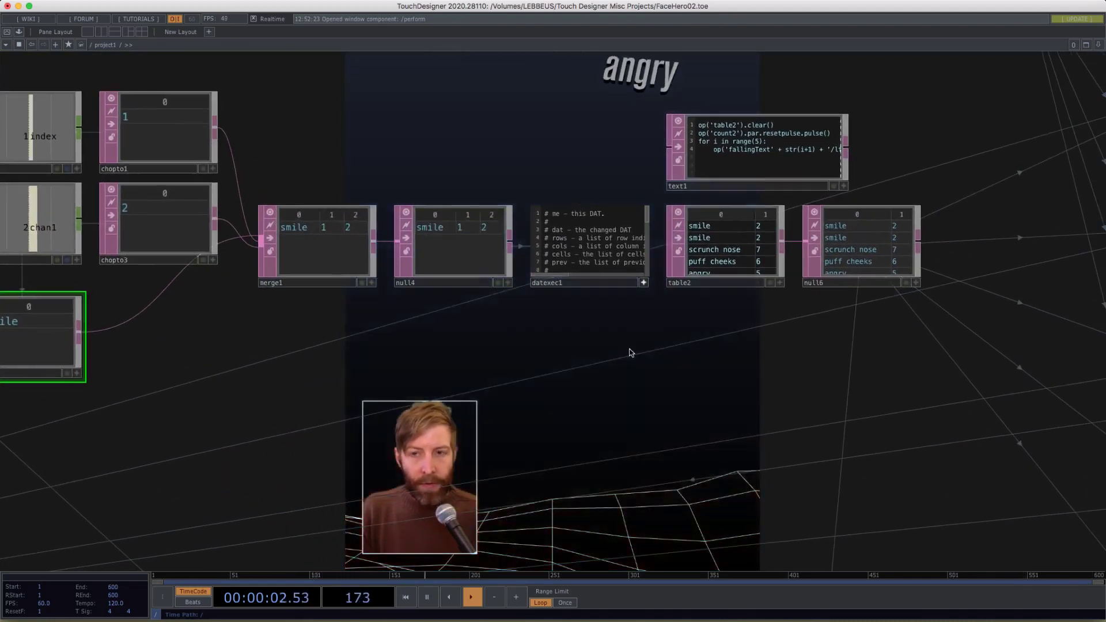
scroll(638, 307, "up", 10)
scroll(638, 308, "down", 10)
scroll(661, 322, "up", 6)
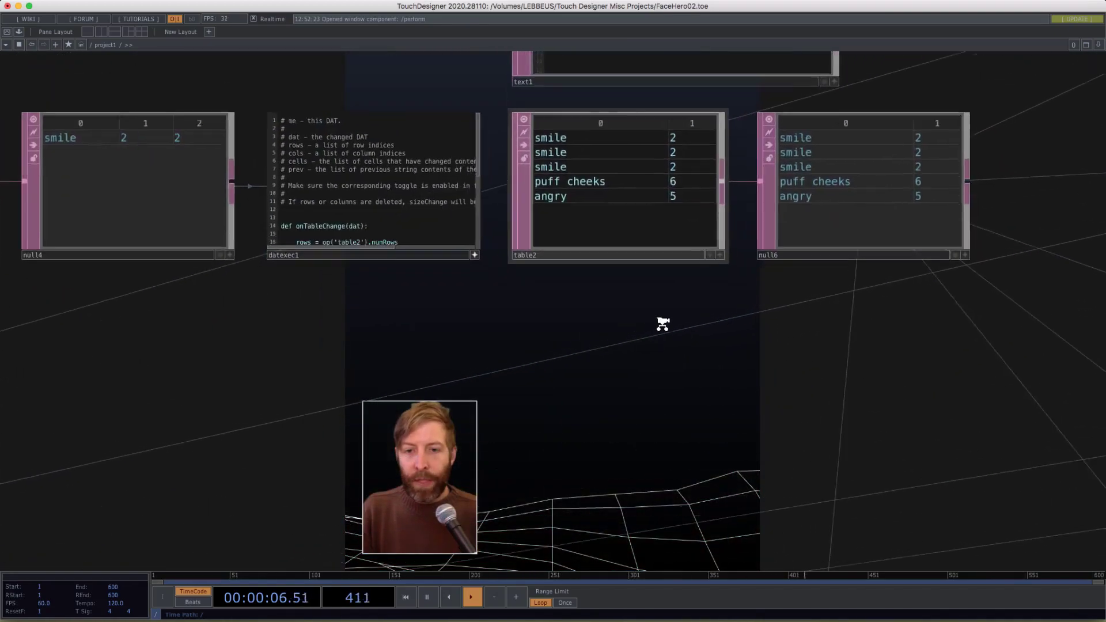
left_click_drag(602, 336, 360, 266)
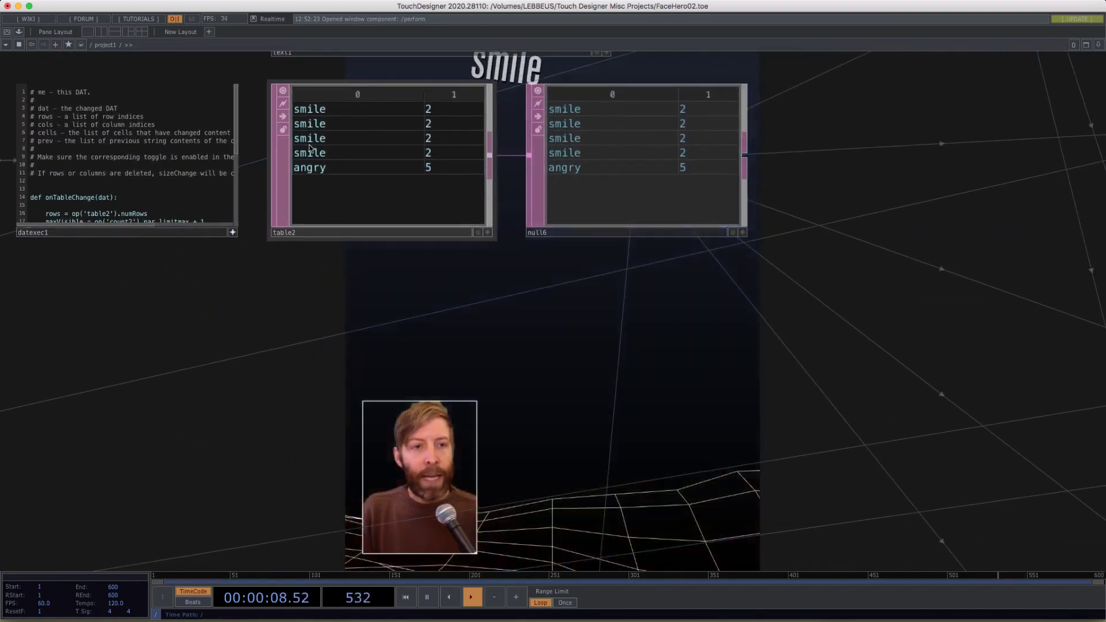
left_click_drag(405, 327, 536, 128)
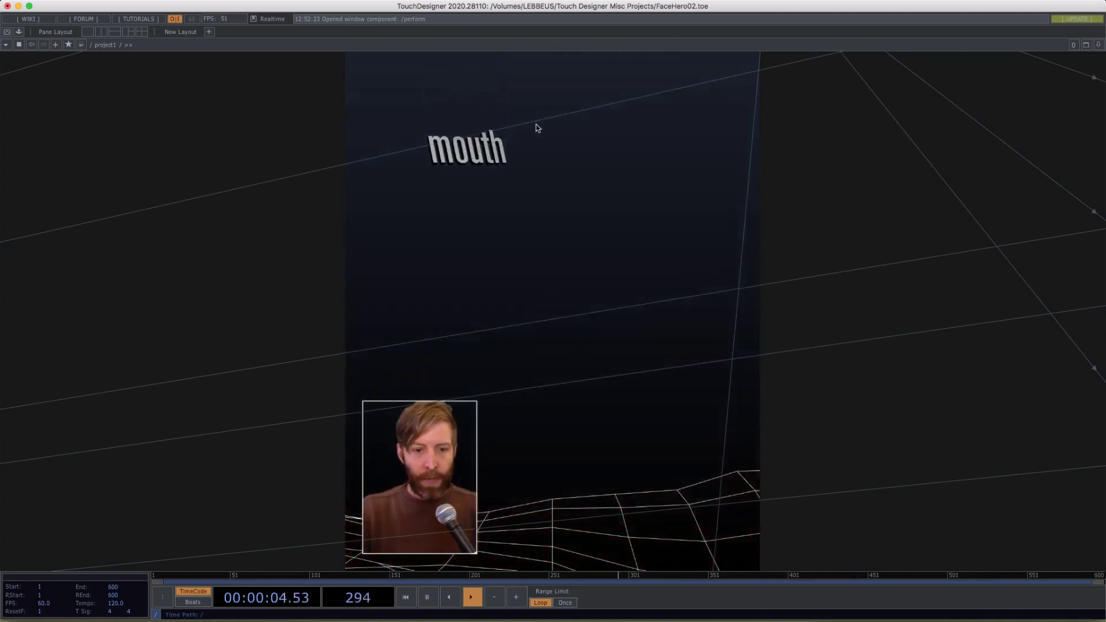
- Locate the fallingText components fed by null6 and open the network inside fallingText1
left_click_drag(553, 147, 478, 399)
scroll(432, 335, "down", 5)
left_click_drag(714, 280, 376, 183)
left_click(459, 206)
left_click(462, 319)
left_click_drag(369, 374, 369, 535)
scroll(476, 266, "up", 3)
scroll(469, 233, "up", 6)
left_click_drag(506, 247, 481, 188)
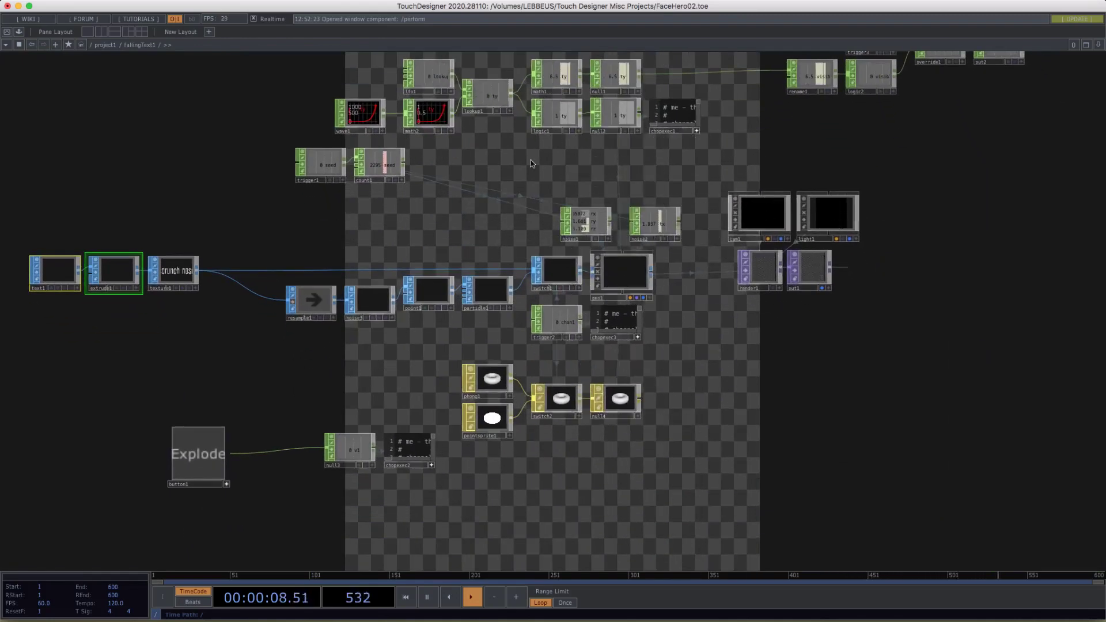
- Select text1 at the start of the geometry chain, make texture1's viewer interactive and rotate its extruded word to an angled view
scroll(334, 309, "left", 5)
scroll(313, 302, "up", 10)
left_click(314, 194)
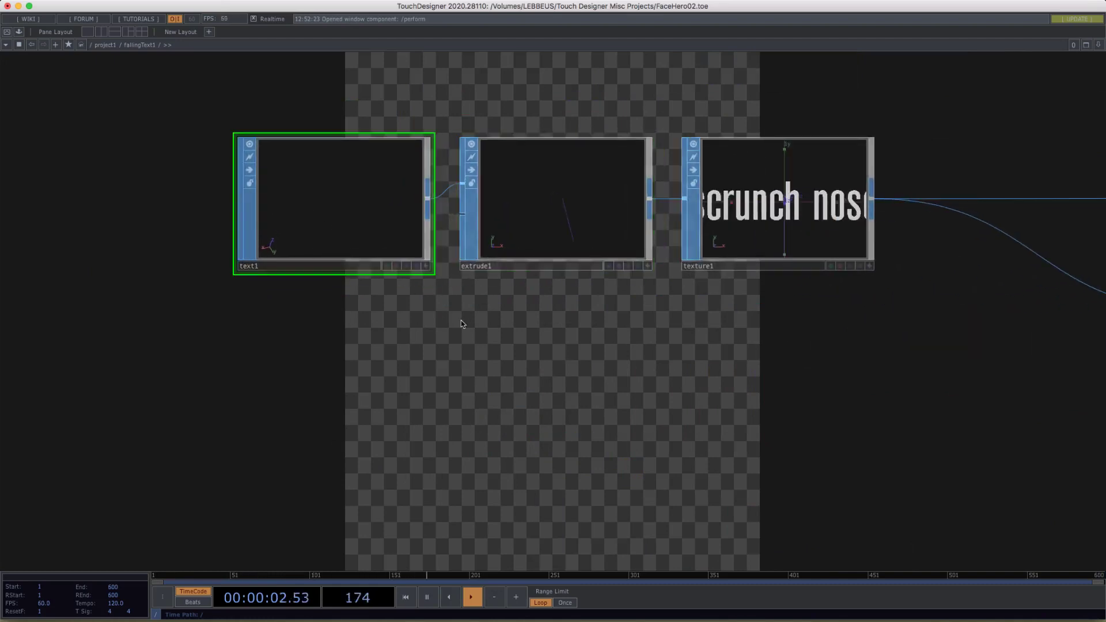
scroll(467, 345, "up", 5)
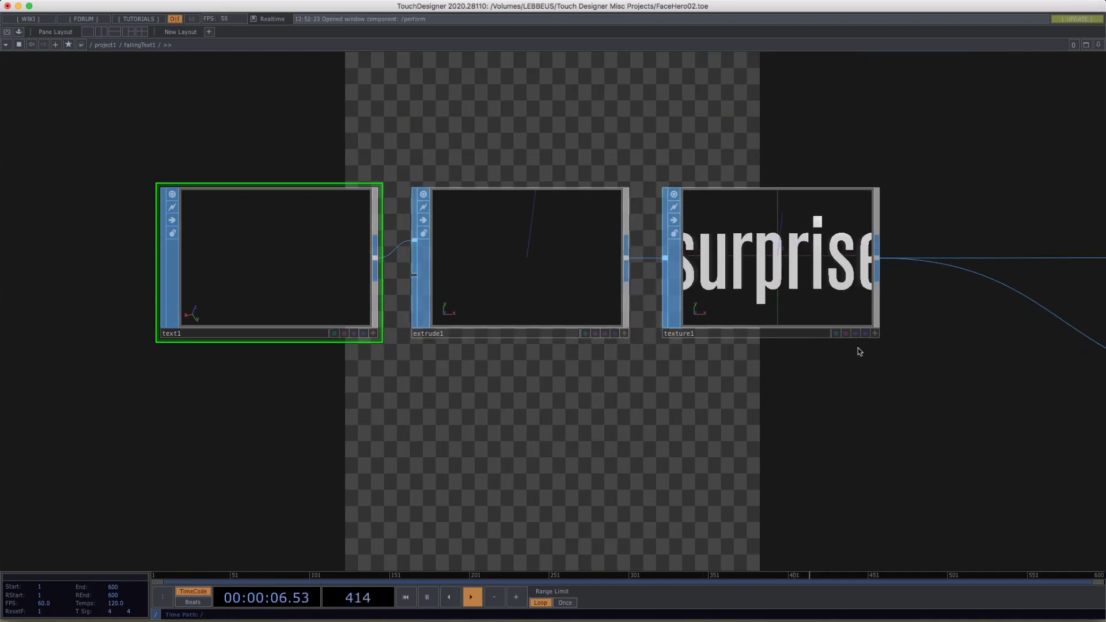
left_click(876, 333)
left_click_drag(729, 253, 759, 260)
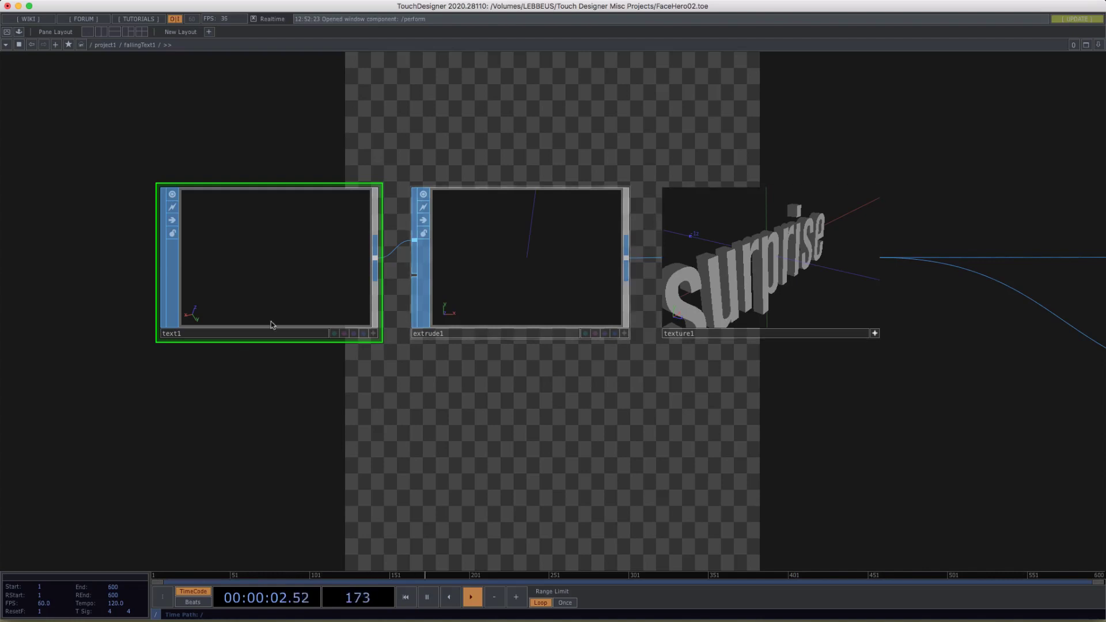
- Display text1's parameters and highlight the me.parent().digits part of its Text expression
key("p")
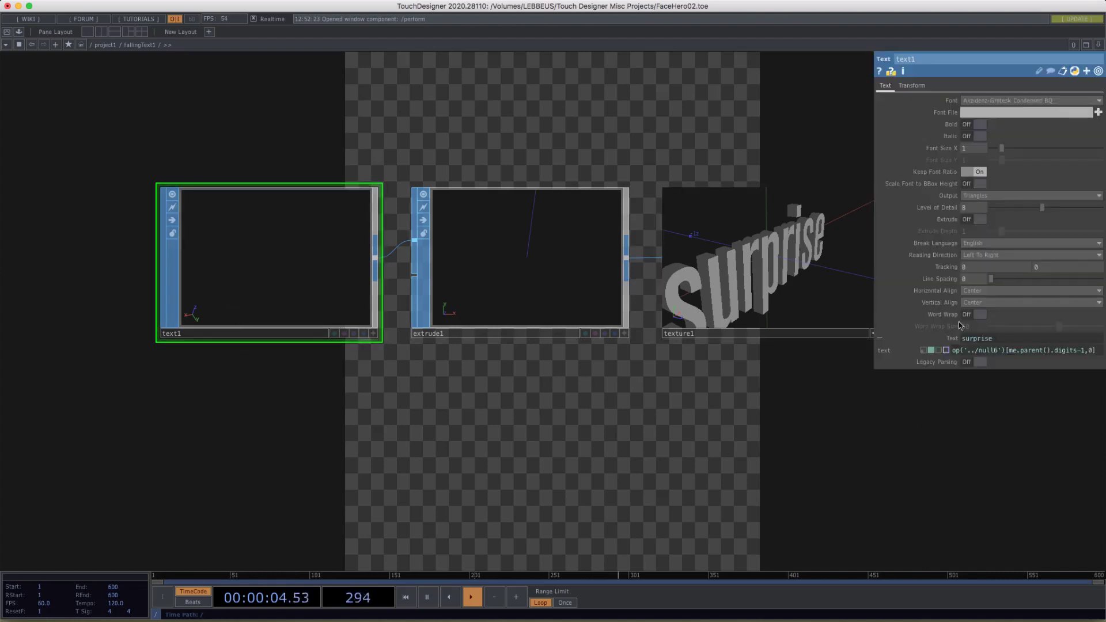
left_click_drag(1097, 353, 953, 352)
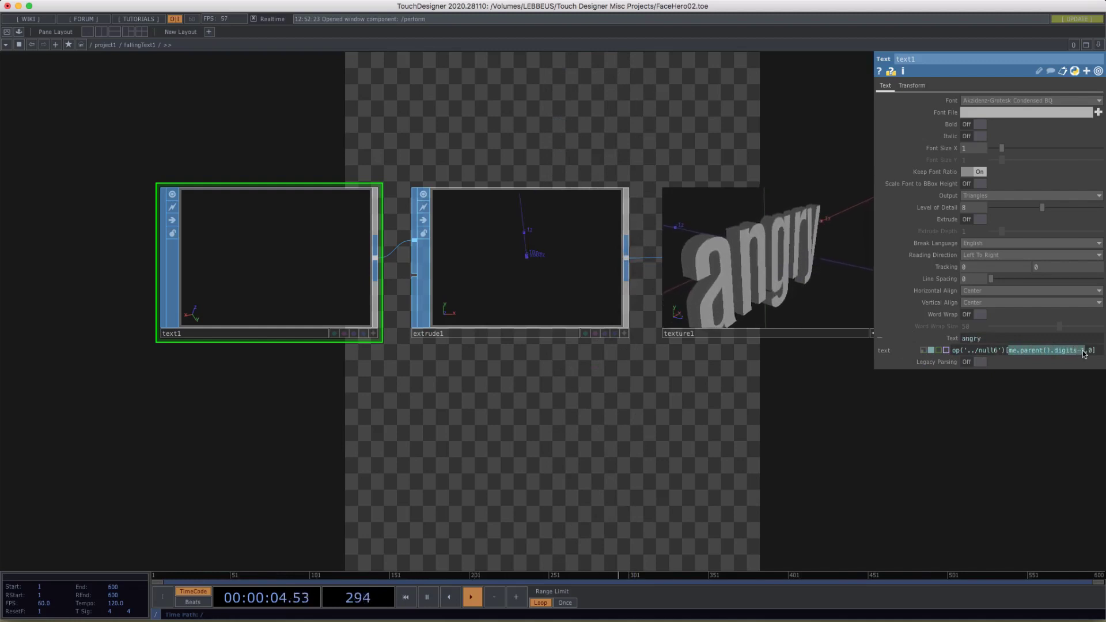
left_click(993, 422)
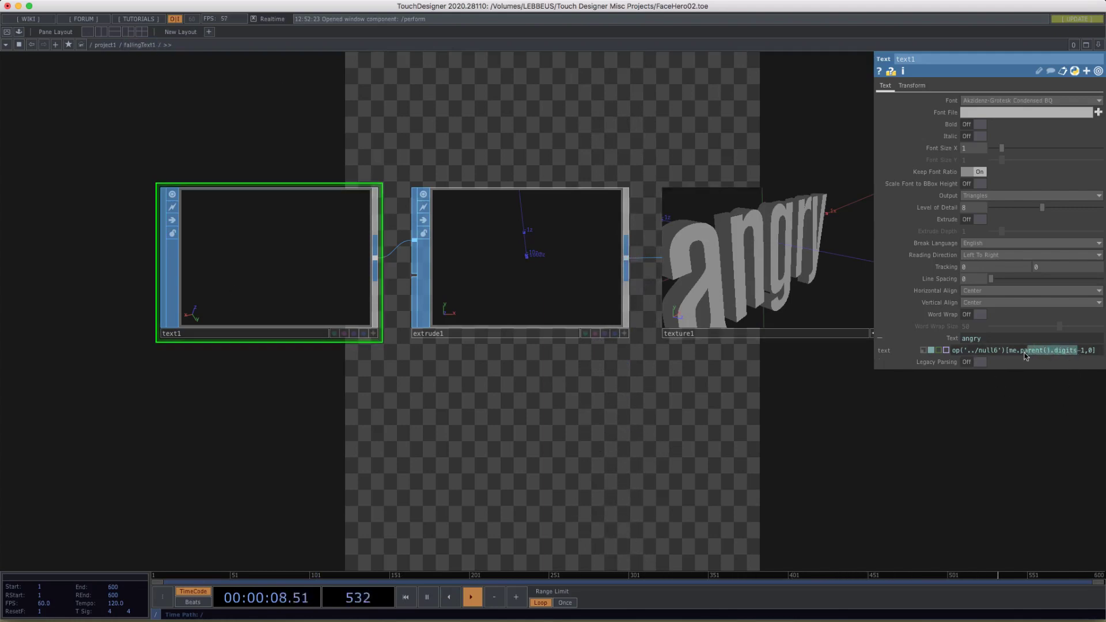
left_click_drag(1022, 354, 1008, 355)
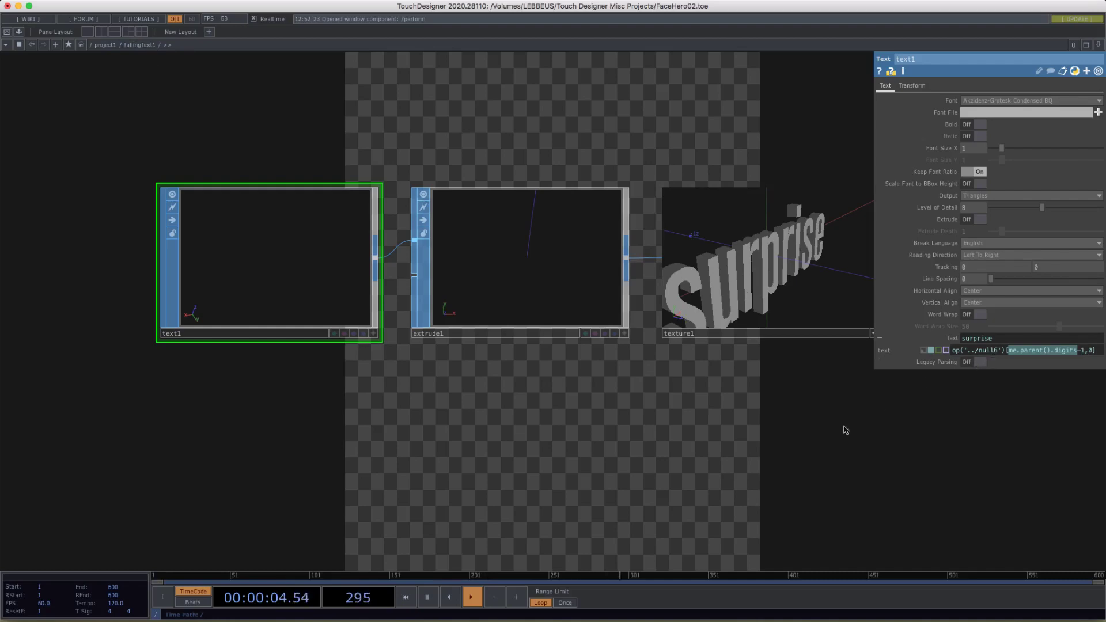
- Return to the project1 network and compare the numbered fallingText2 and fallingText3 components with the rows of null6
scroll(845, 430, "down", 5)
scroll(787, 500, "down", 2)
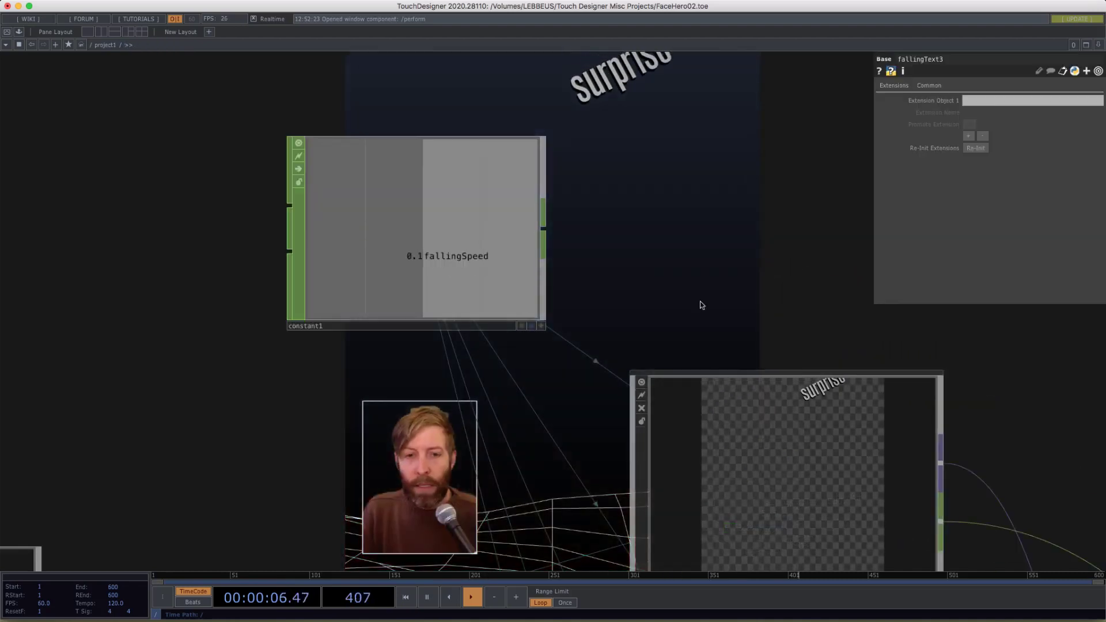
left_click_drag(750, 173, 807, 53)
scroll(388, 395, "down", 3)
left_click_drag(396, 310, 516, 53)
scroll(354, 367, "up", 3)
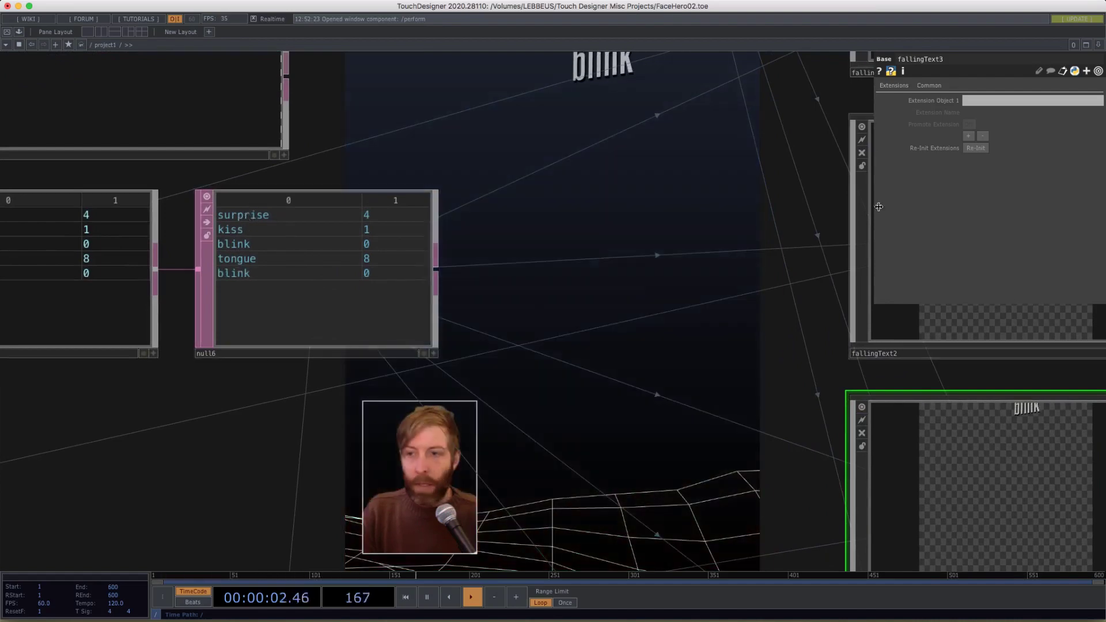
left_click(915, 345)
left_click_drag(647, 373, 377, 407)
left_click_drag(528, 364, 832, 312)
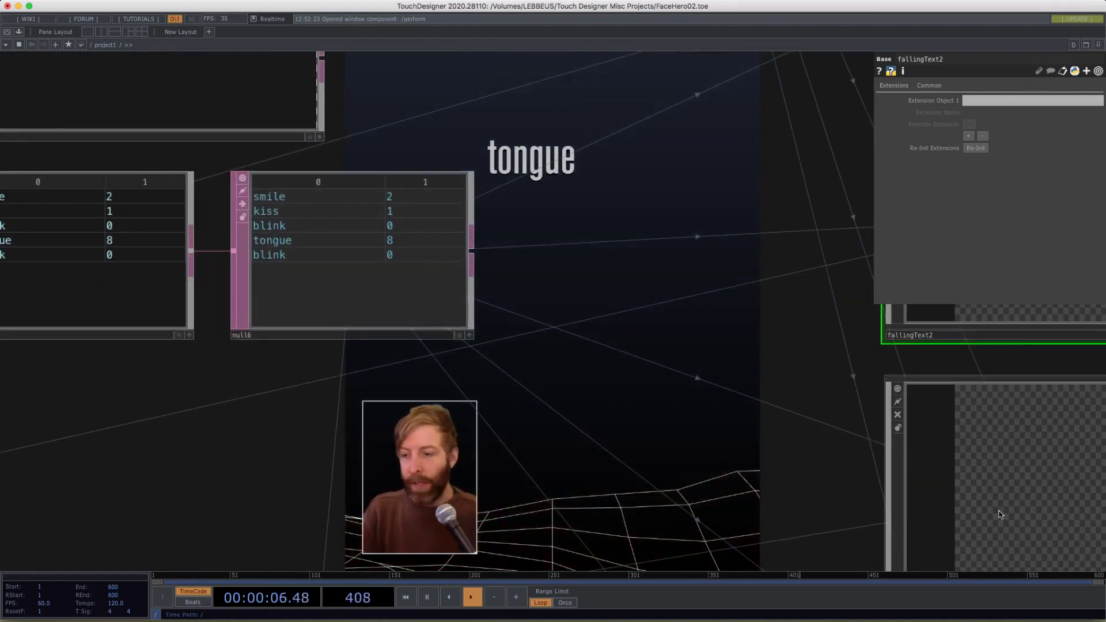
left_click(281, 237)
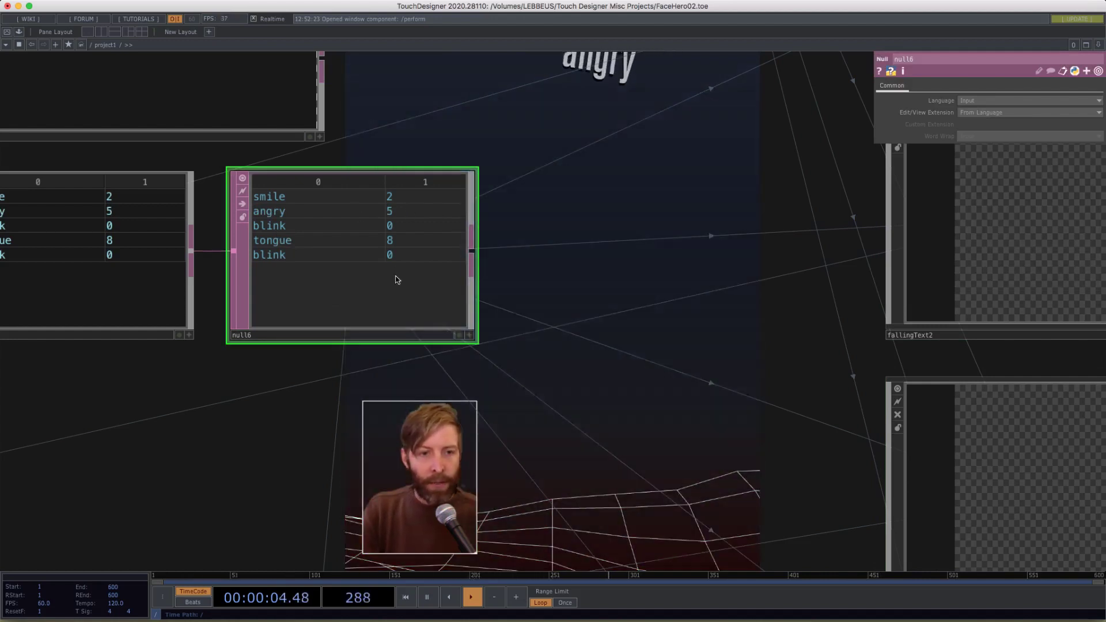
- Reopen the network inside fallingText1 and trigger its Explode button to burst the word into particles
scroll(667, 241, "down", 1)
scroll(667, 241, "down", 2)
left_click_drag(660, 320, 255, 412)
scroll(768, 260, "down", 2)
scroll(775, 222, "down", 2)
left_click_drag(778, 216, 751, 245)
scroll(659, 182, "up", 4)
left_click_drag(666, 374, 786, 298)
scroll(489, 305, "up", 4)
left_click_drag(478, 329, 617, 269)
scroll(534, 294, "down", 3)
left_click(386, 374)
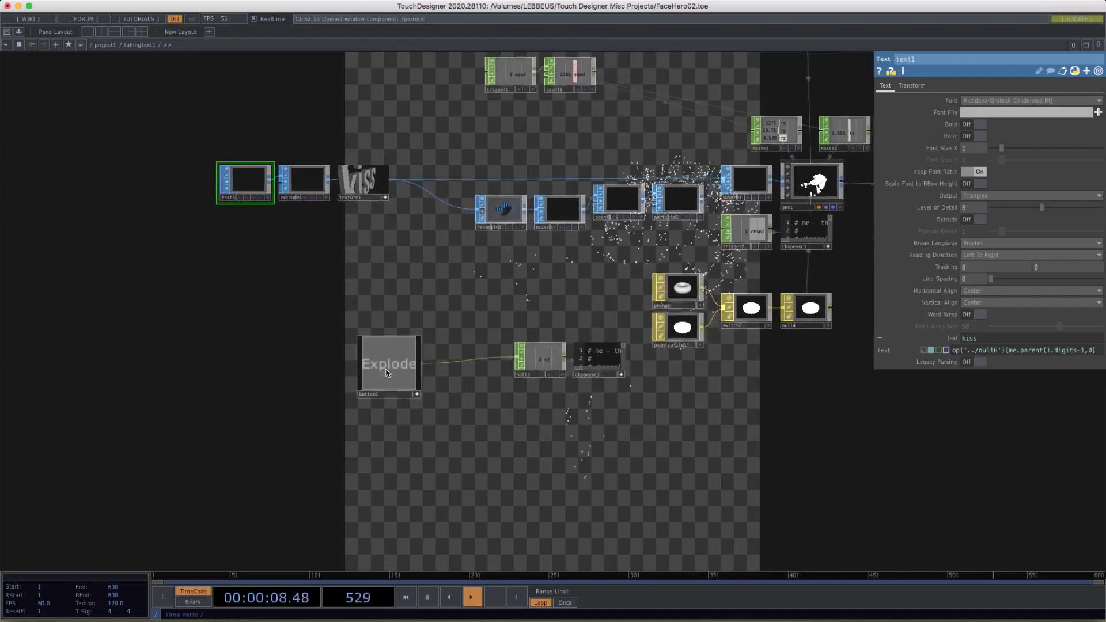
- Examine particle1's Particles parameters, including the birth count and birth pulse, and switch1's choice between texture1 and particle1
left_click_drag(482, 322, 291, 415)
middle_click_drag(414, 366, 416, 285)
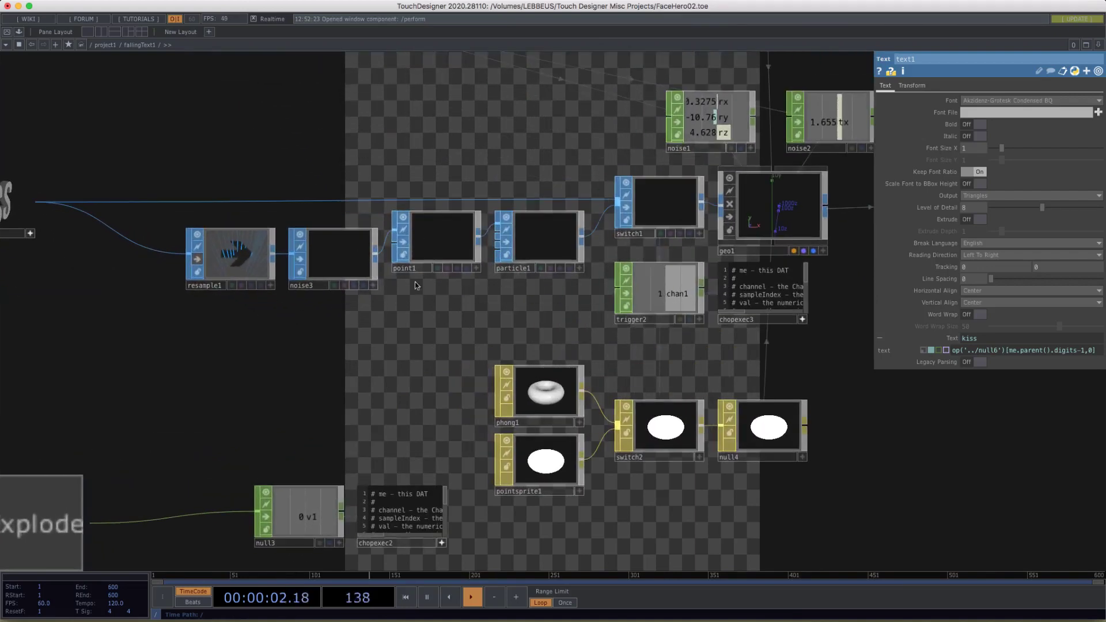
left_click(536, 236)
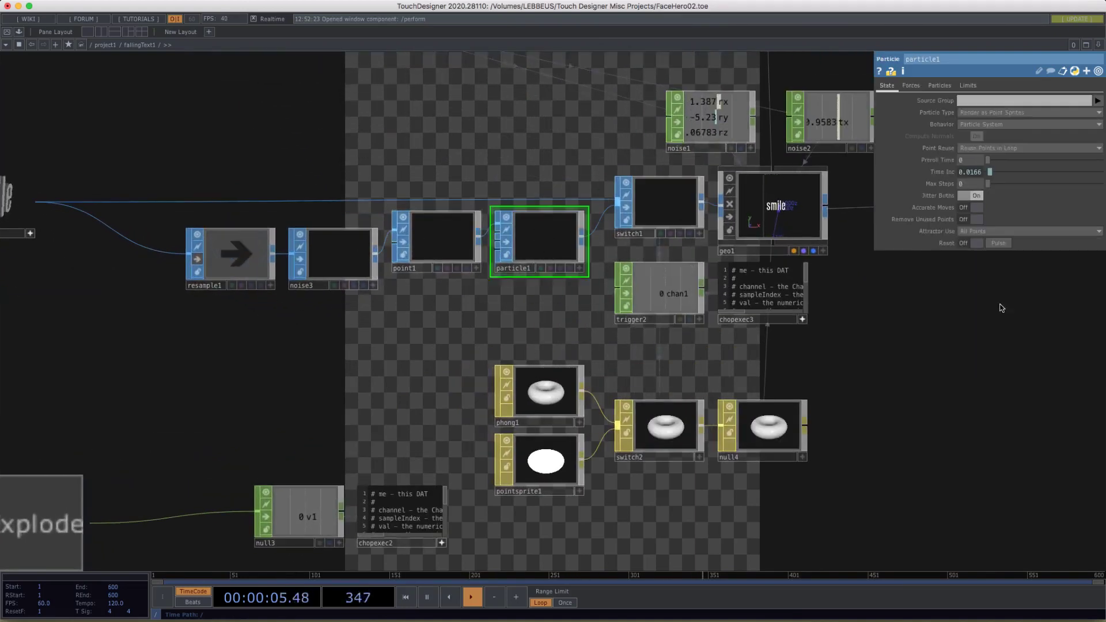
left_click(938, 85)
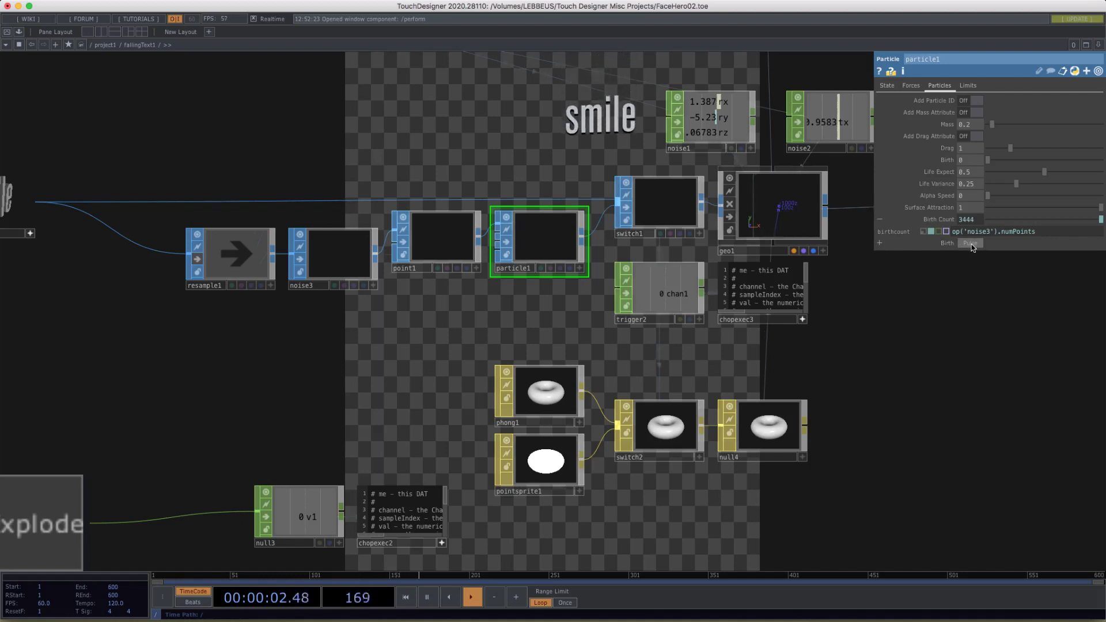
left_click(659, 206)
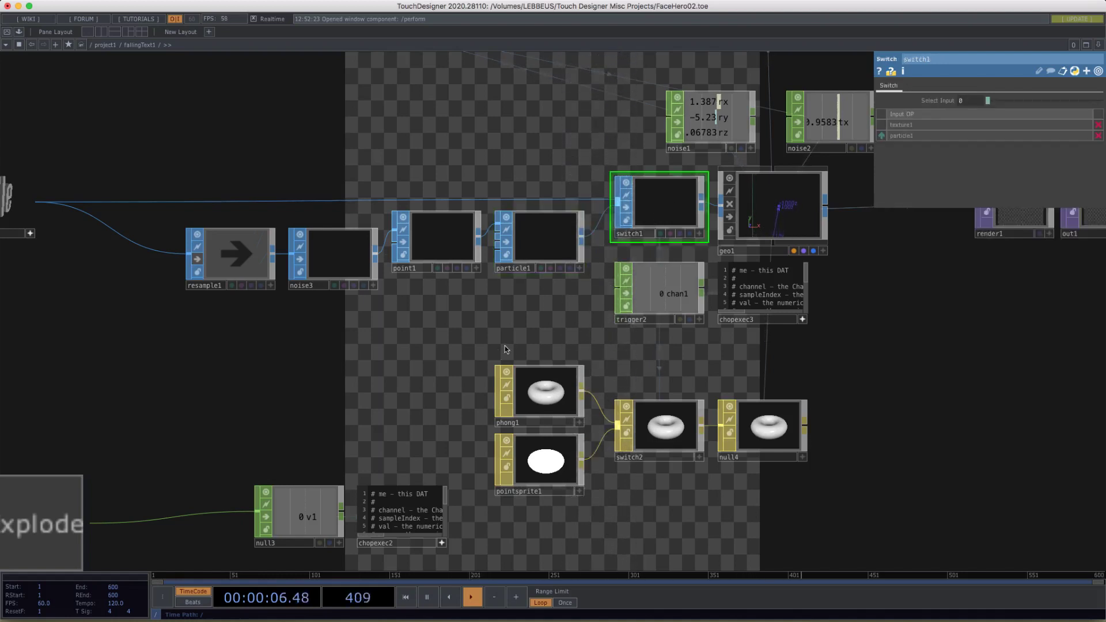
left_click_drag(470, 350, 509, 318)
left_click_drag(384, 322, 352, 230)
scroll(390, 455, "up", 5)
scroll(389, 455, "down", 10)
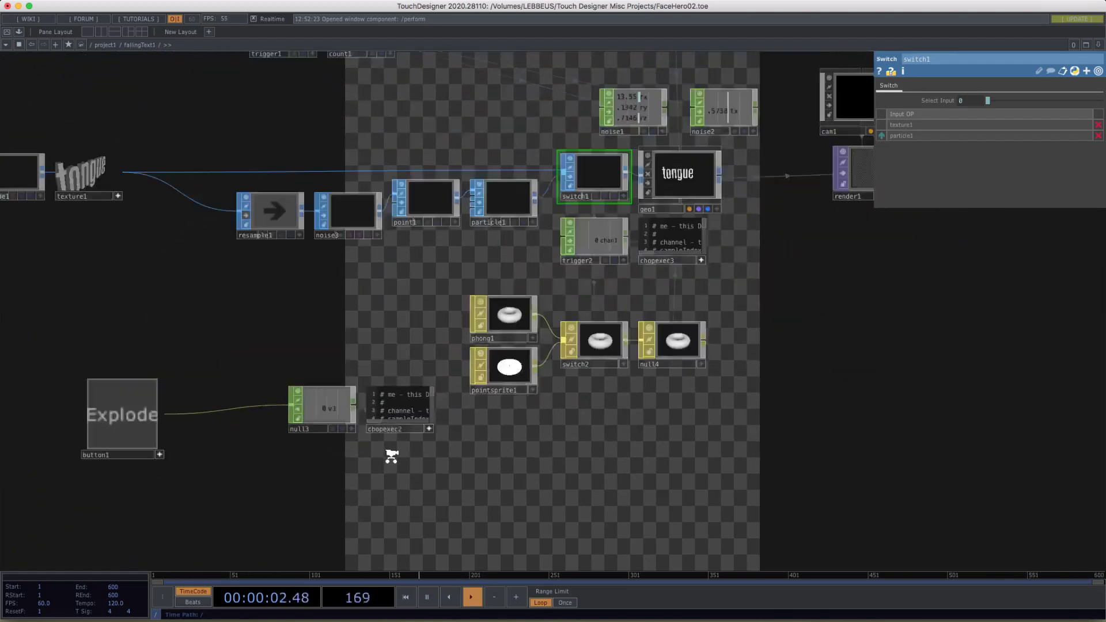
- Go back to project1 and examine the lower DAT chains from table3 and select3 to datexec2, and from table4 and select16 to null11
scroll(420, 457, "up", 10)
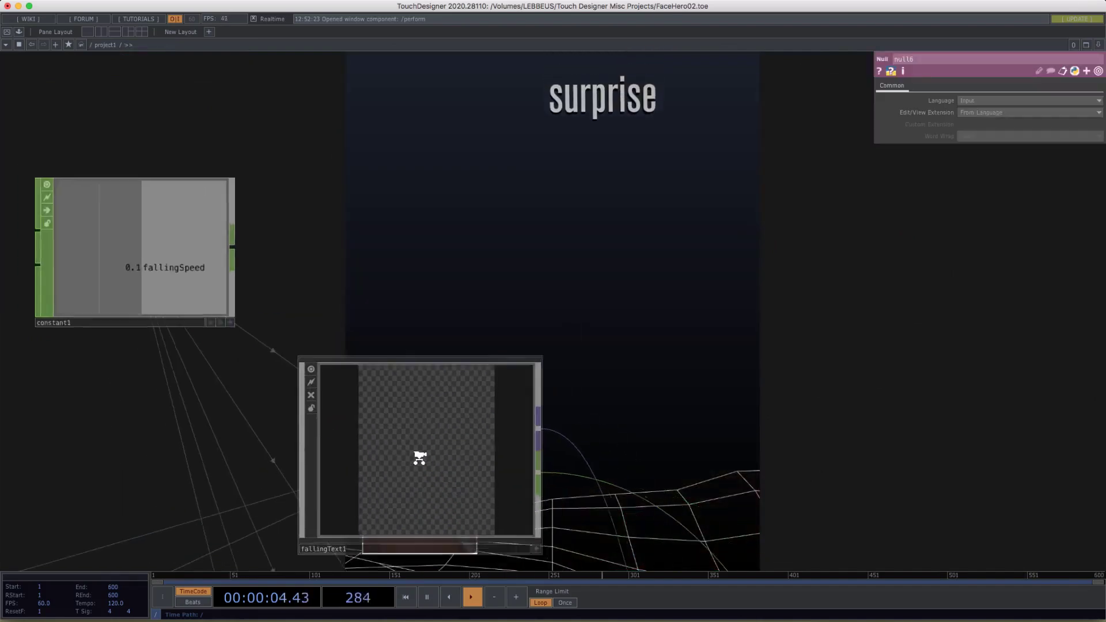
scroll(420, 454, "down", 3)
left_click_drag(329, 447, 864, 118)
scroll(714, 433, "down", 1)
left_click_drag(670, 447, 666, 183)
scroll(610, 396, "down", 3)
left_click_drag(610, 396, 404, 191)
scroll(591, 340, "up", 4)
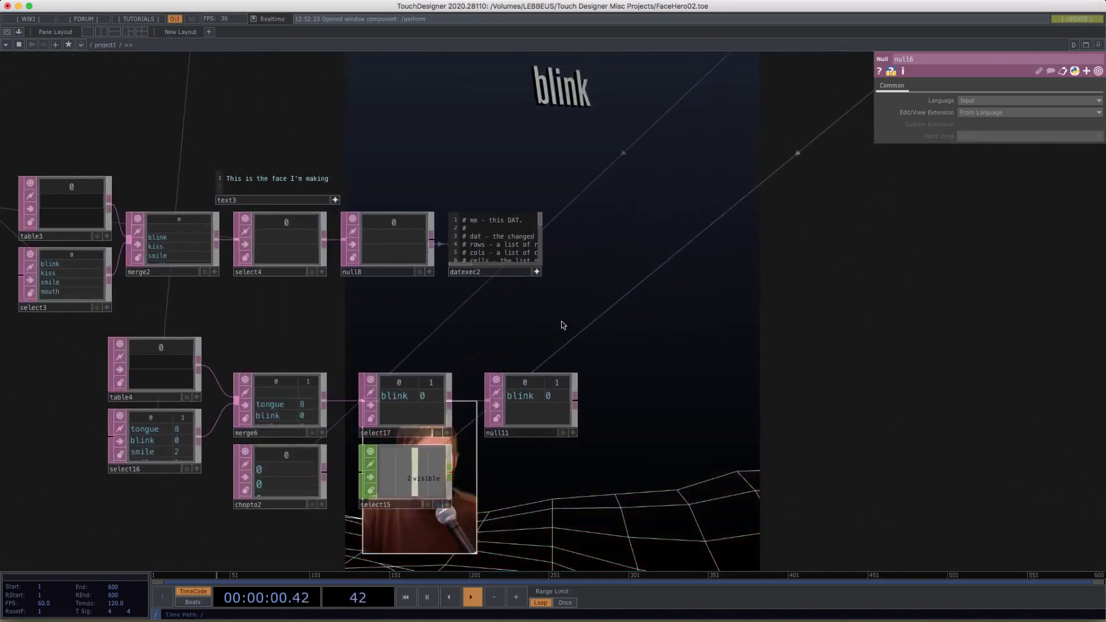
left_click_drag(558, 324, 472, 235)
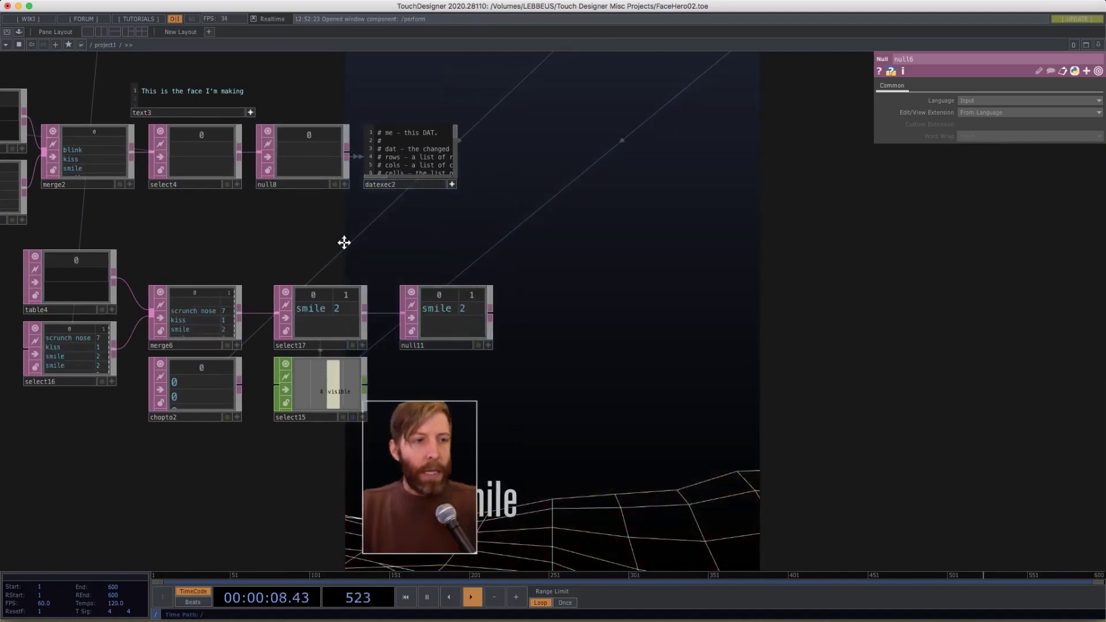
left_click_drag(375, 239, 588, 246)
scroll(321, 233, "up", 5)
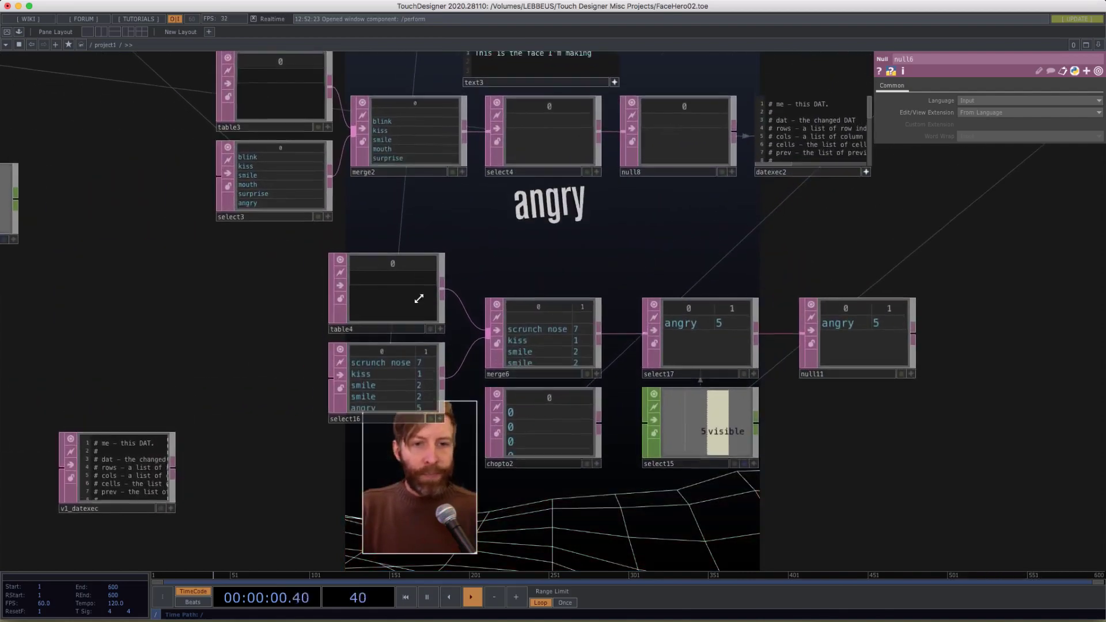
left_click_drag(473, 253, 448, 379)
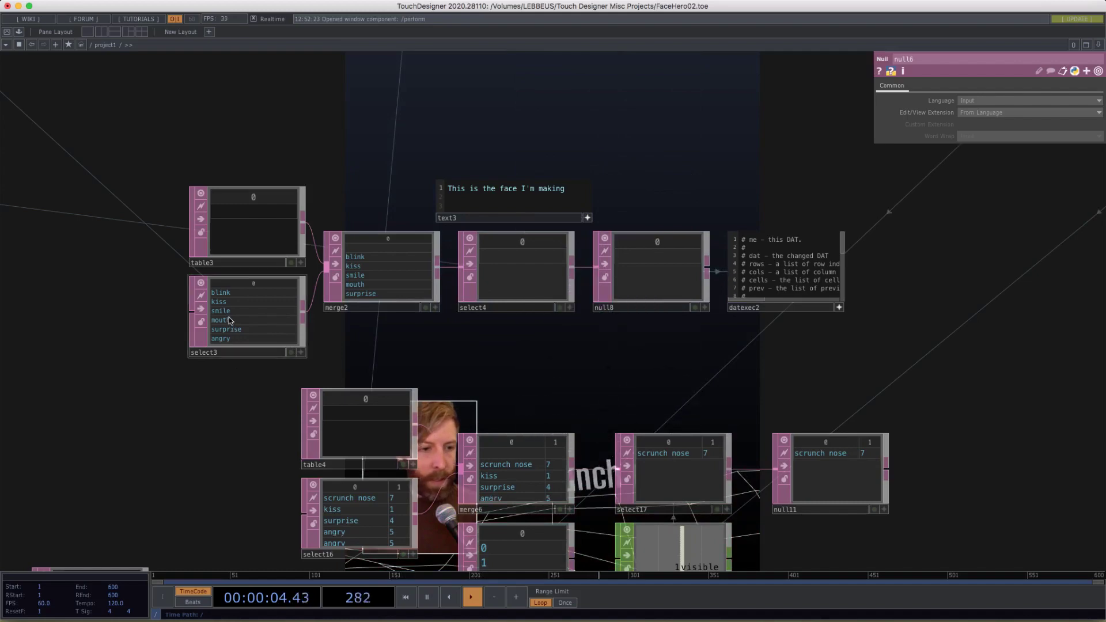
- Inspect select3's source table and the row-index expressions in select4's parameters
left_click(244, 343)
scroll(245, 344, "up", 3)
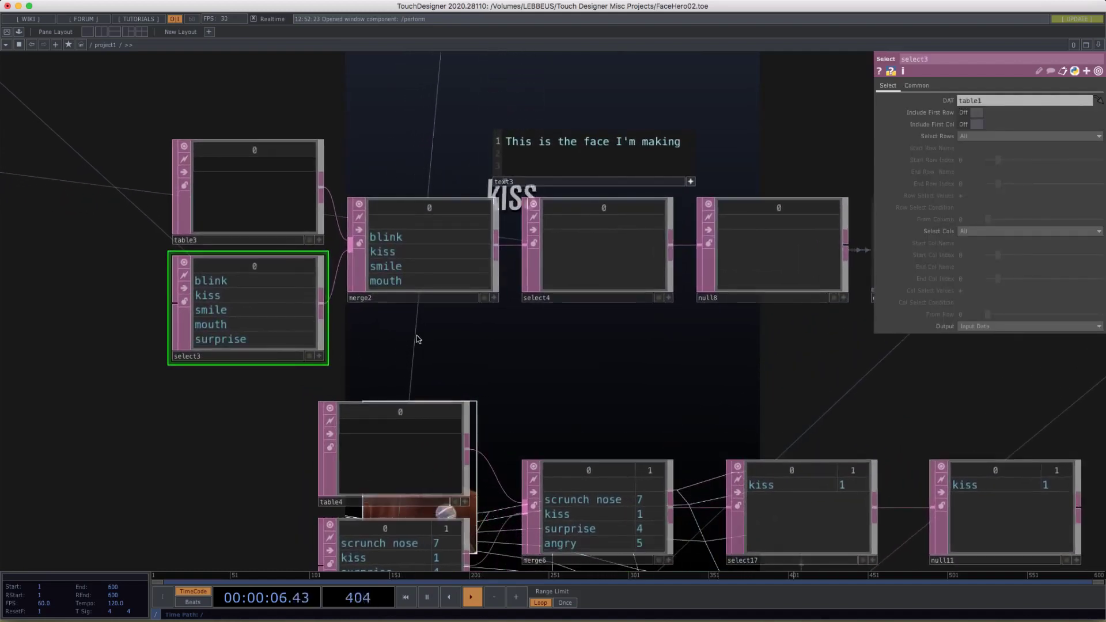
scroll(406, 306, "up", 1)
left_click(644, 240)
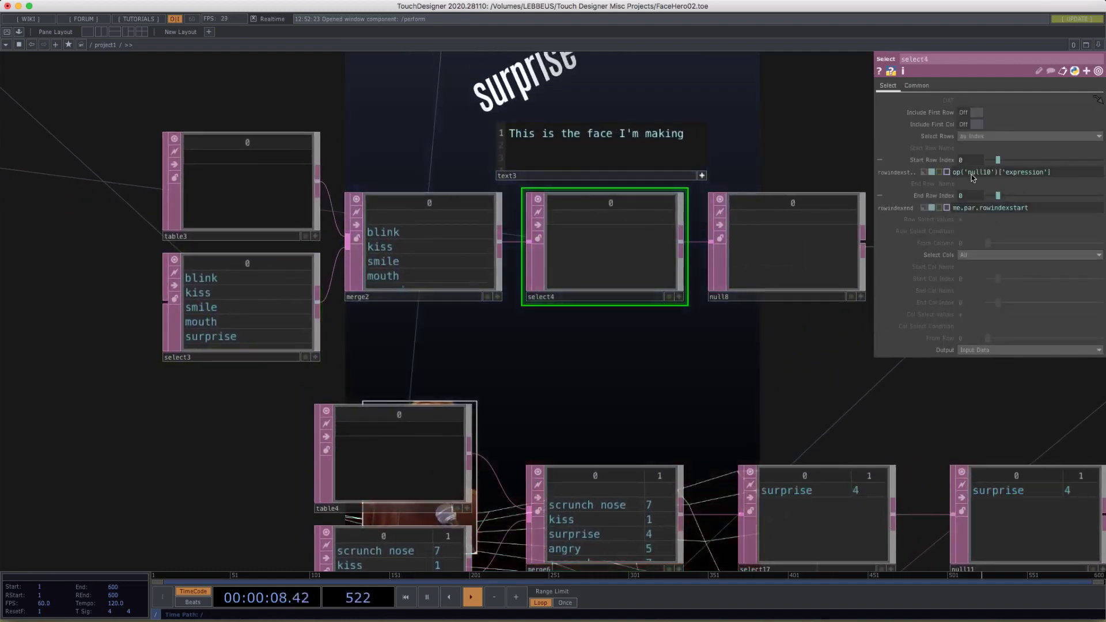
scroll(656, 350, "down", 5)
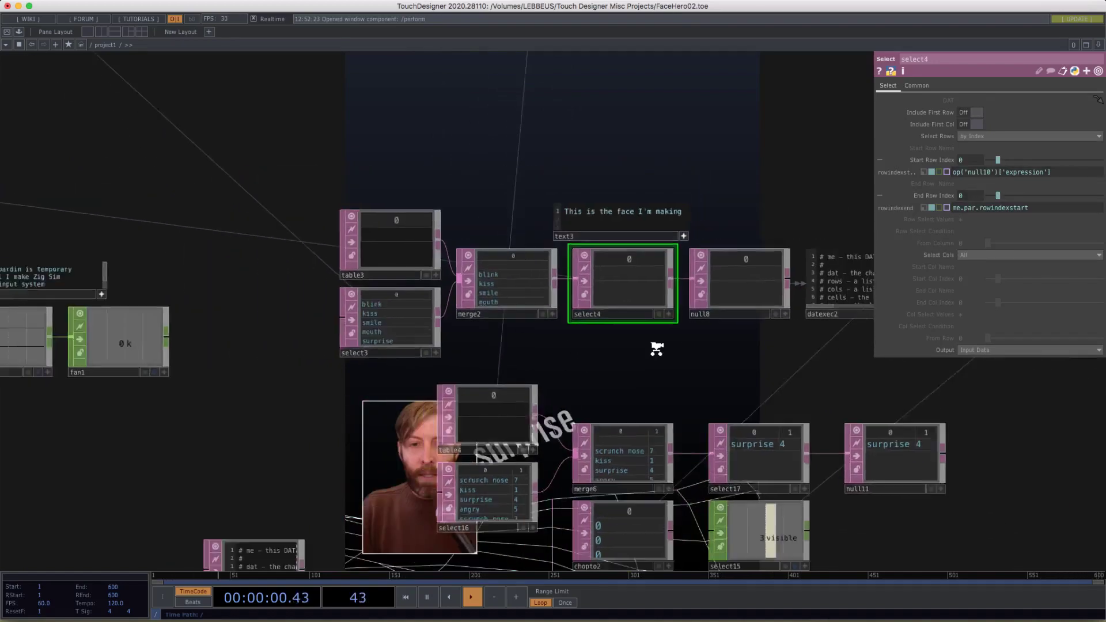
- Locate the CHOP chain feeding select4 and examine the expression channels from merge4 through fan2 and rename11 to null10
left_click_drag(372, 254, 958, 346)
mouse_move(342, 278)
left_mouse_down()
mouse_move(459, 295)
mouse_move(336, 281)
left_mouse_up()
scroll(708, 284, "down", 3)
scroll(451, 362, "up", 5)
scroll(291, 368, "up", 3)
left_click_drag(371, 368, 859, 359)
left_click_drag(307, 377, 613, 390)
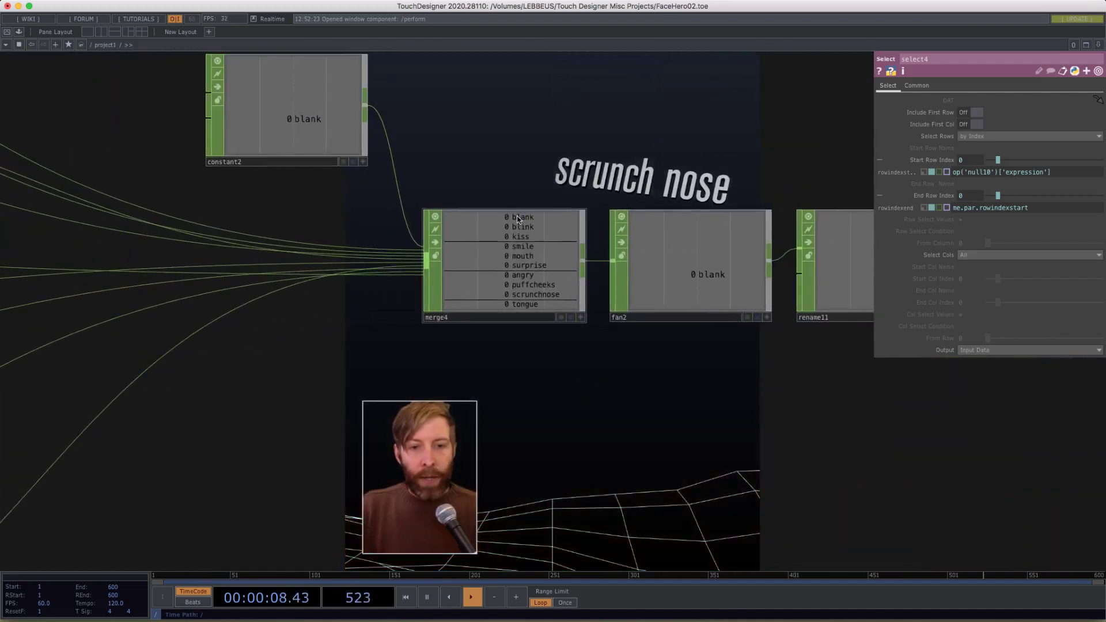
scroll(422, 405, "down", 1)
left_click_drag(422, 405, 75, 401)
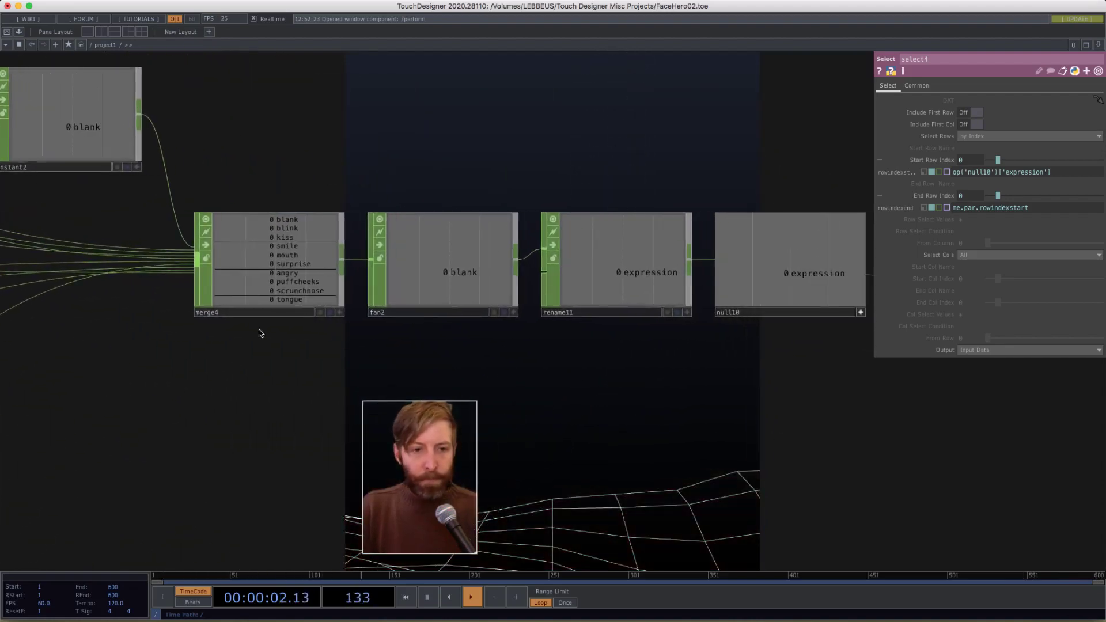
- Select fan2 and pause playback during facial expressions to compare merge4's active channels with the index passed through rename11 to null10
left_click(464, 265)
scroll(405, 363, "up", 2)
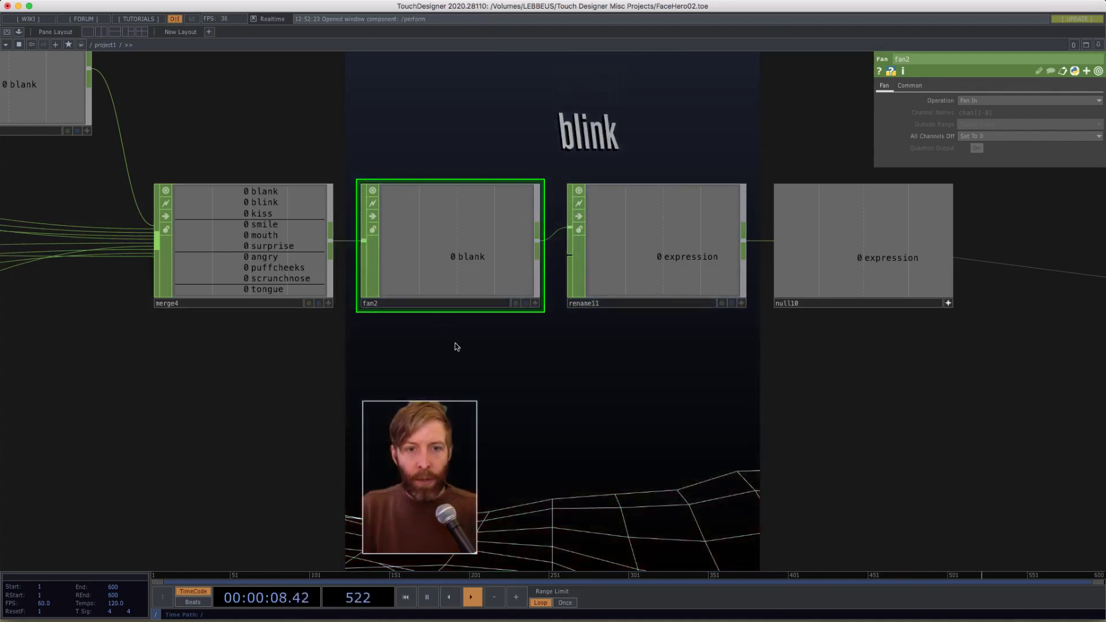
key("space")
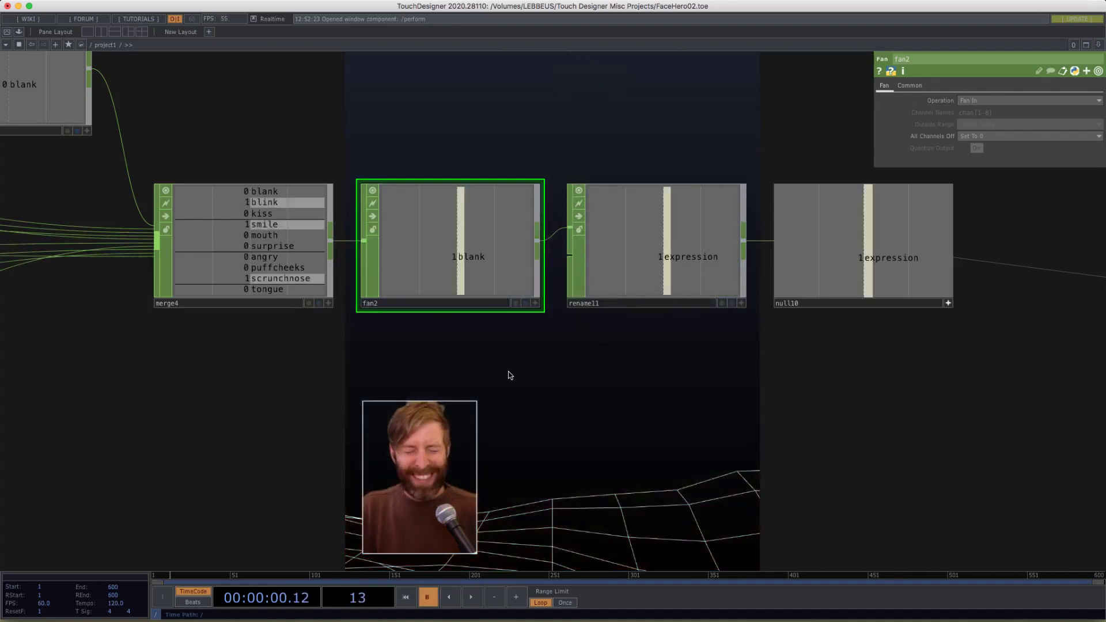
left_click_drag(501, 314, 651, 301)
left_click_drag(562, 346, 375, 343)
key("space")
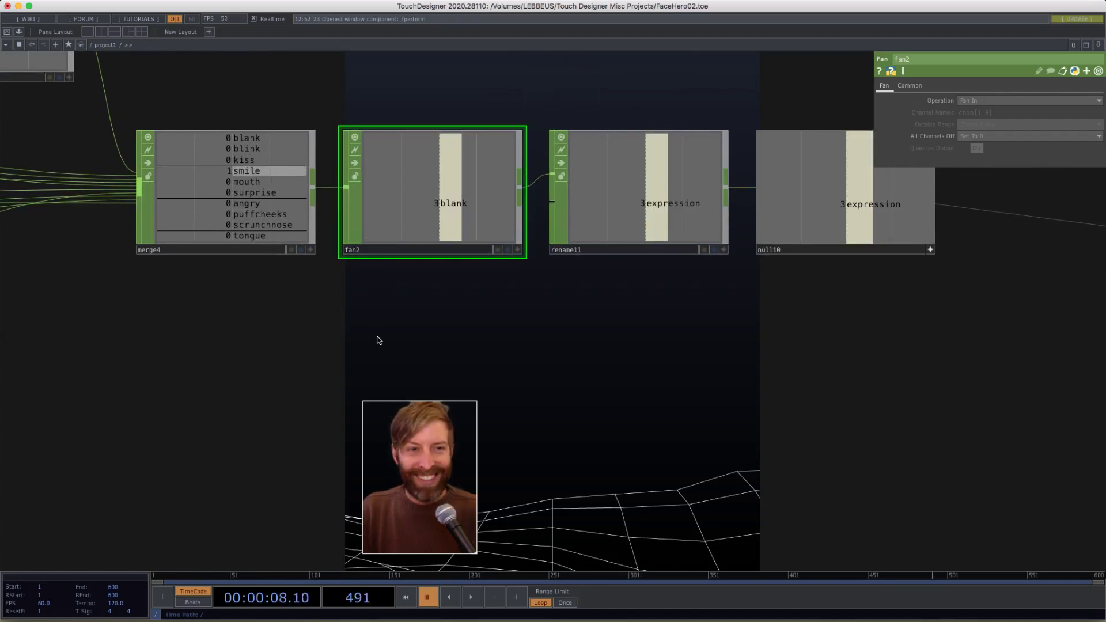
left_click_drag(377, 340, 429, 349)
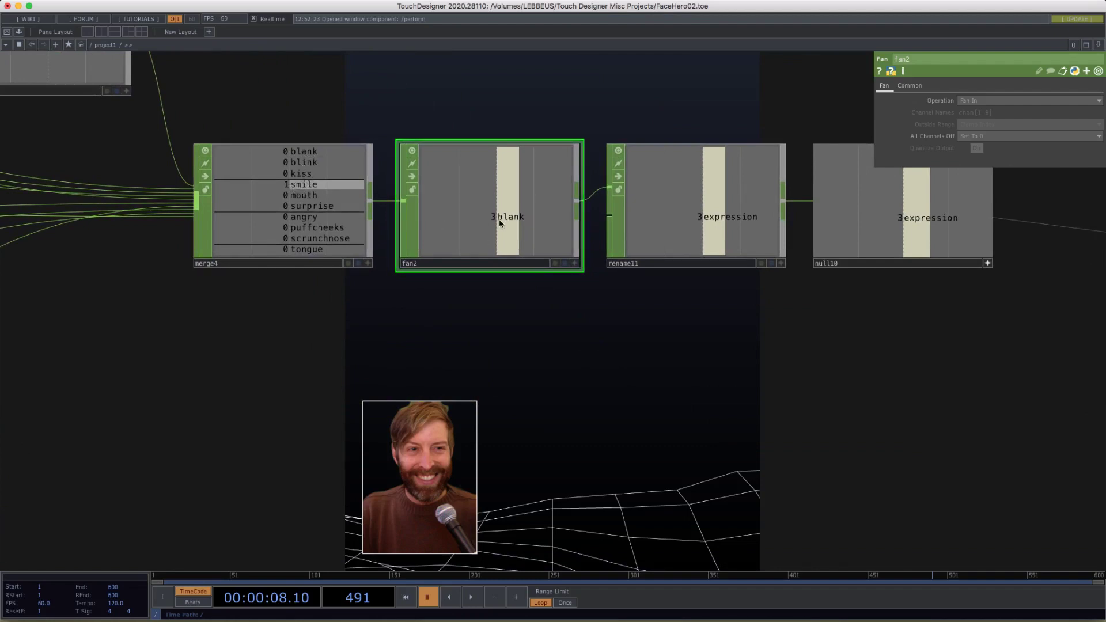
left_click_drag(814, 334, 639, 317)
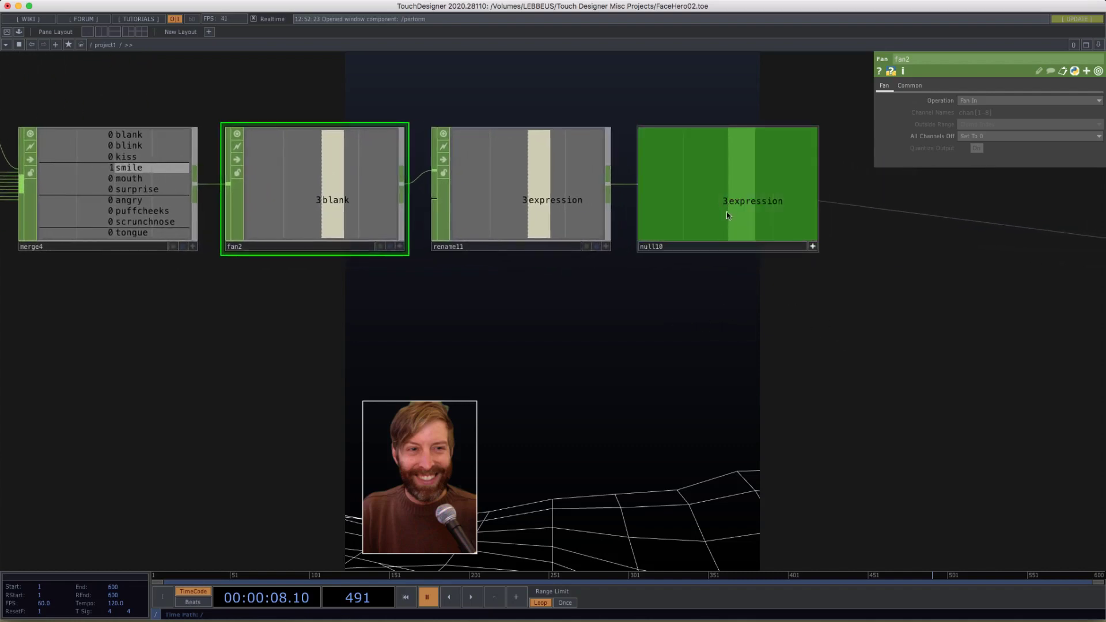
- Return to the lower DAT chain and examine the expression list in select3 beside merge2
left_click_drag(719, 311, 805, 323)
left_click_drag(708, 373, 369, 431)
middle_click_drag(442, 384, 440, 346)
left_click_drag(699, 311, 11, 415)
left_click_drag(590, 298, 10, 88)
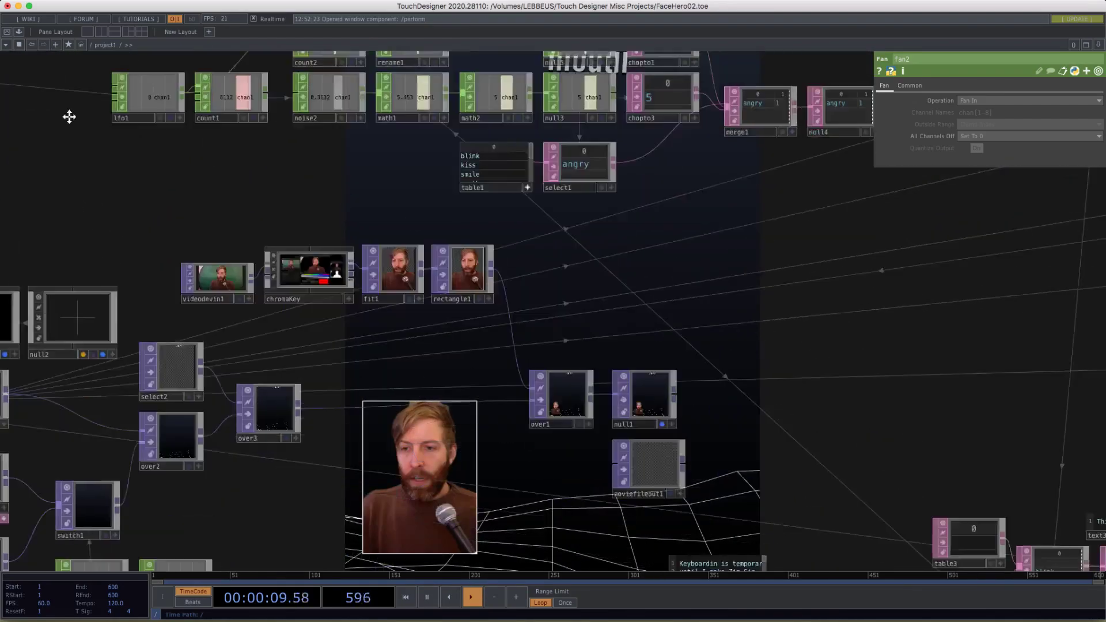
left_click_drag(567, 287, 301, 89)
scroll(353, 304, "up", 10)
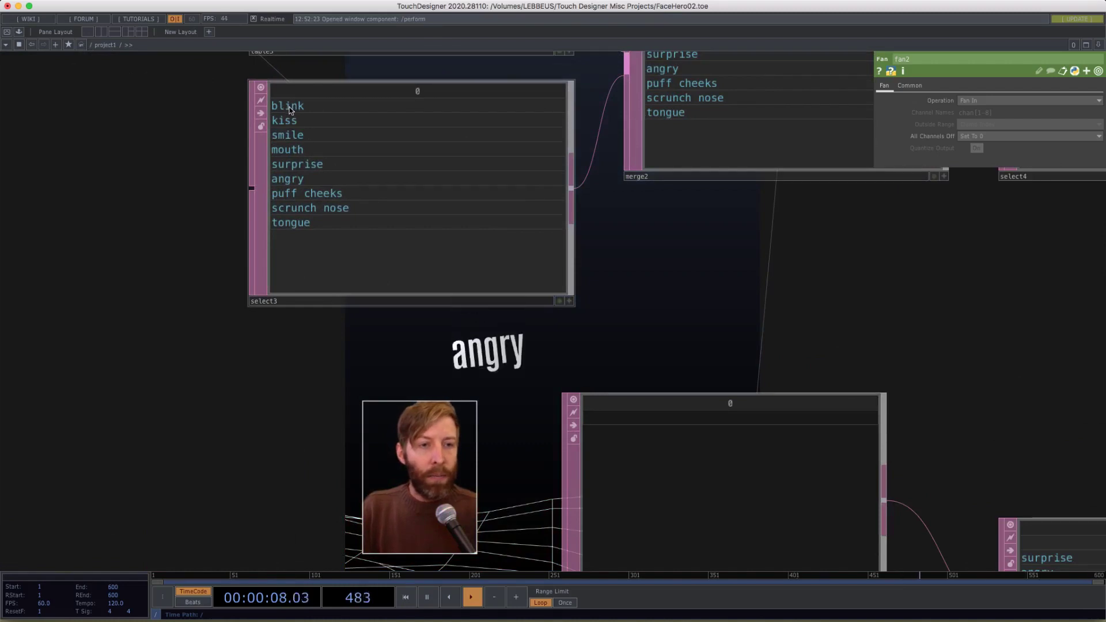
scroll(526, 400, "up", 5)
scroll(509, 345, "right", 5)
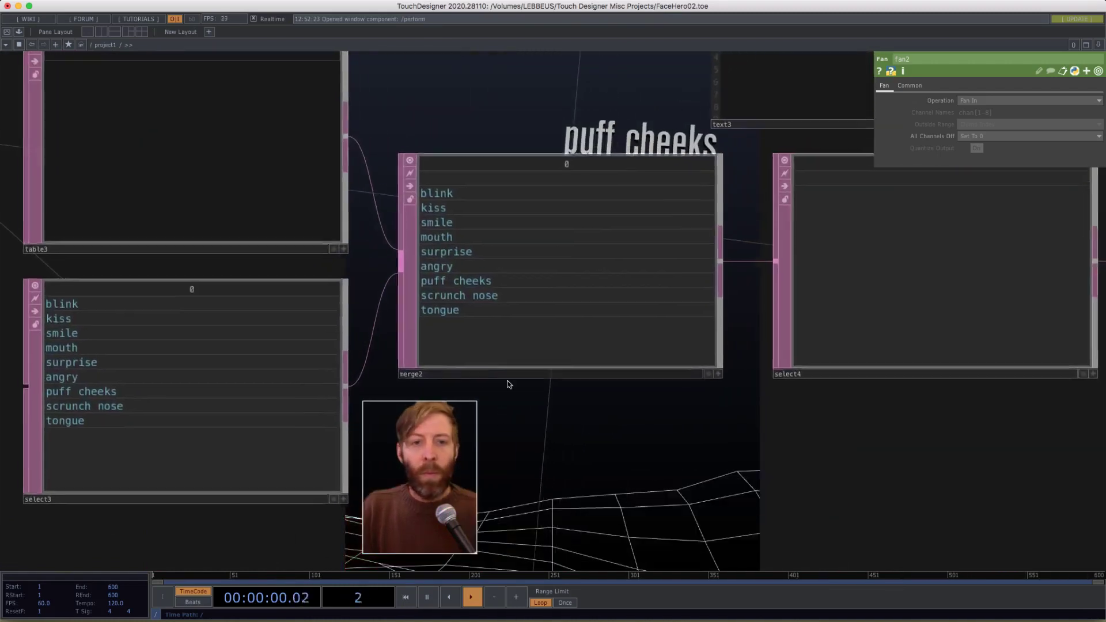
- Examine how merge2 appends the rows of table3 and select3, and how its output feeds select4 and null8
left_click_drag(405, 130, 480, 191)
left_click(174, 216)
left_click_drag(589, 191, 427, 133)
scroll(427, 137, "right", 1)
left_click(336, 175)
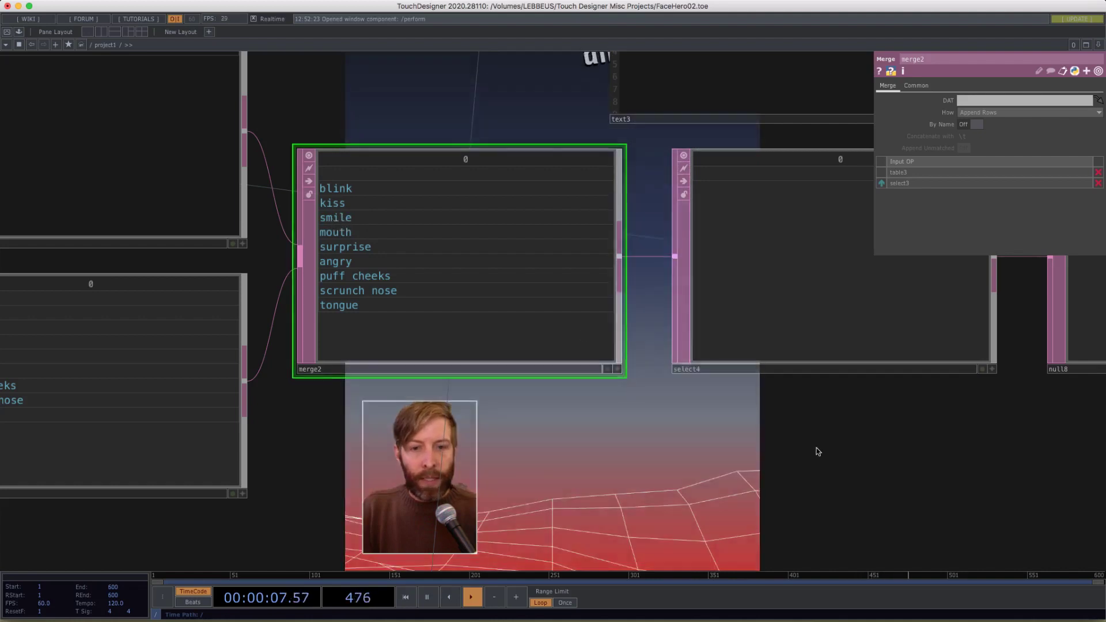
scroll(553, 458, "right", 5)
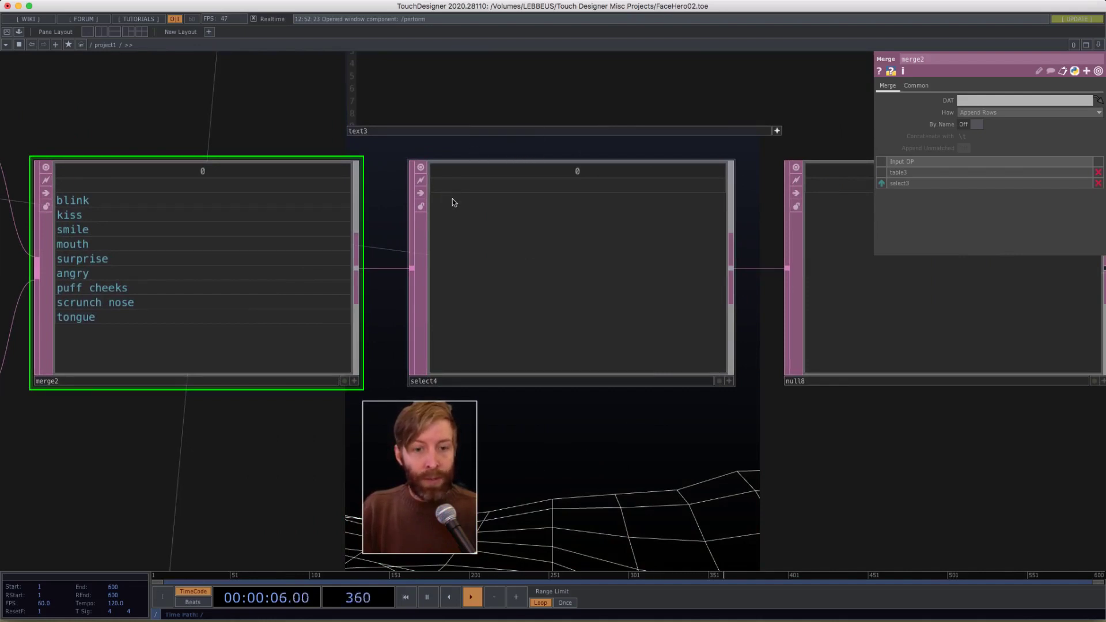
scroll(625, 318, "right", 10)
- Delete the chopto2 operator below merge6
scroll(624, 318, "down", 10)
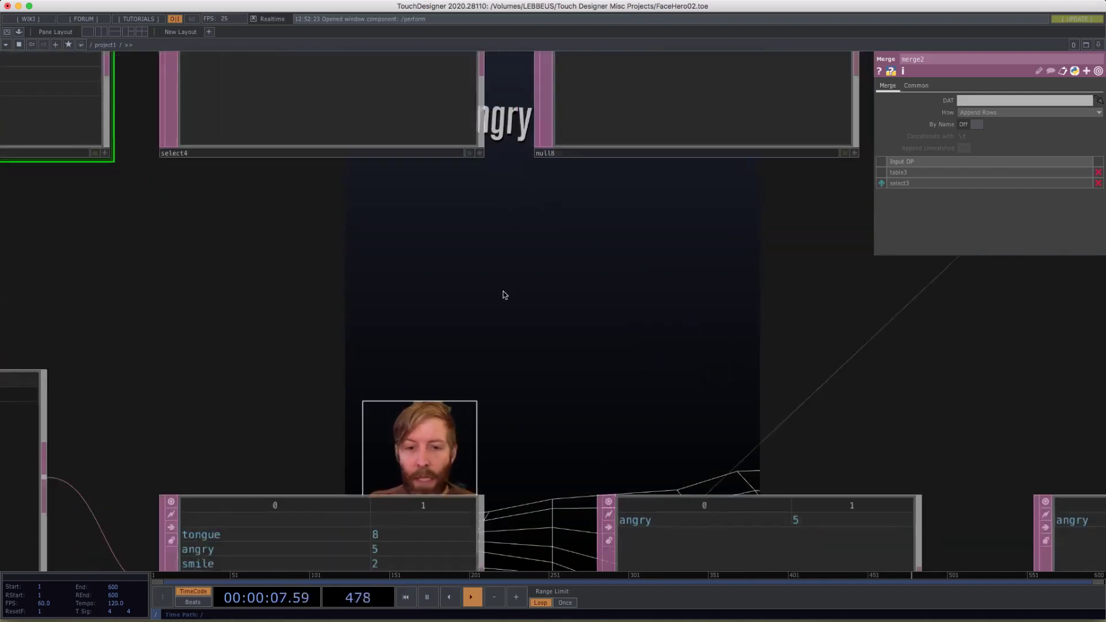
scroll(504, 297, "down", 5)
left_click_drag(435, 241, 277, 99)
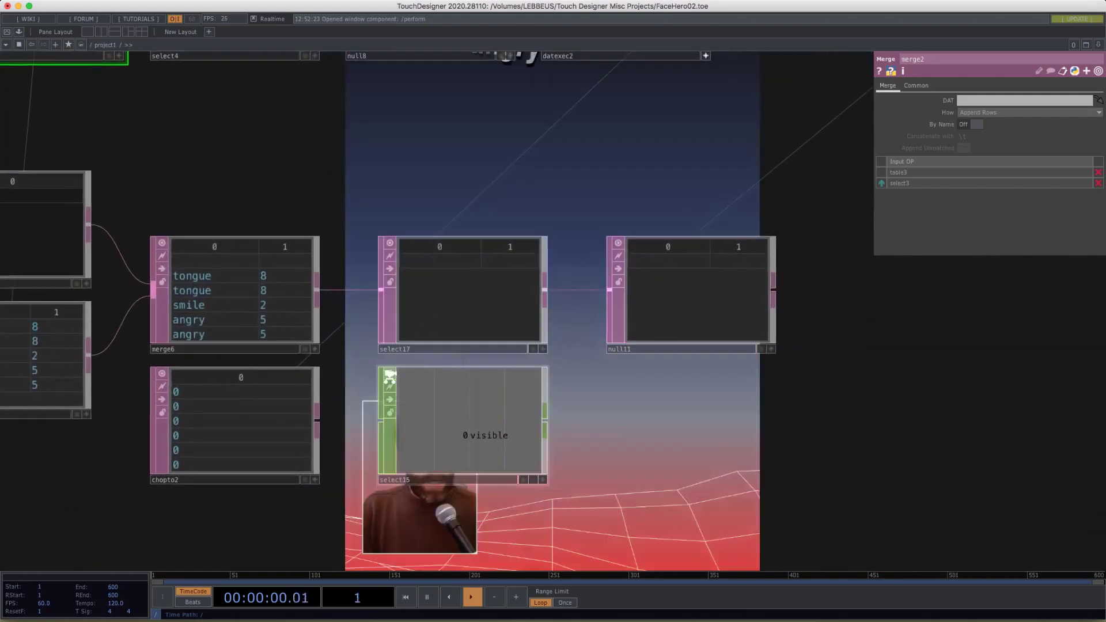
scroll(403, 288, "down", 3)
left_click(198, 390)
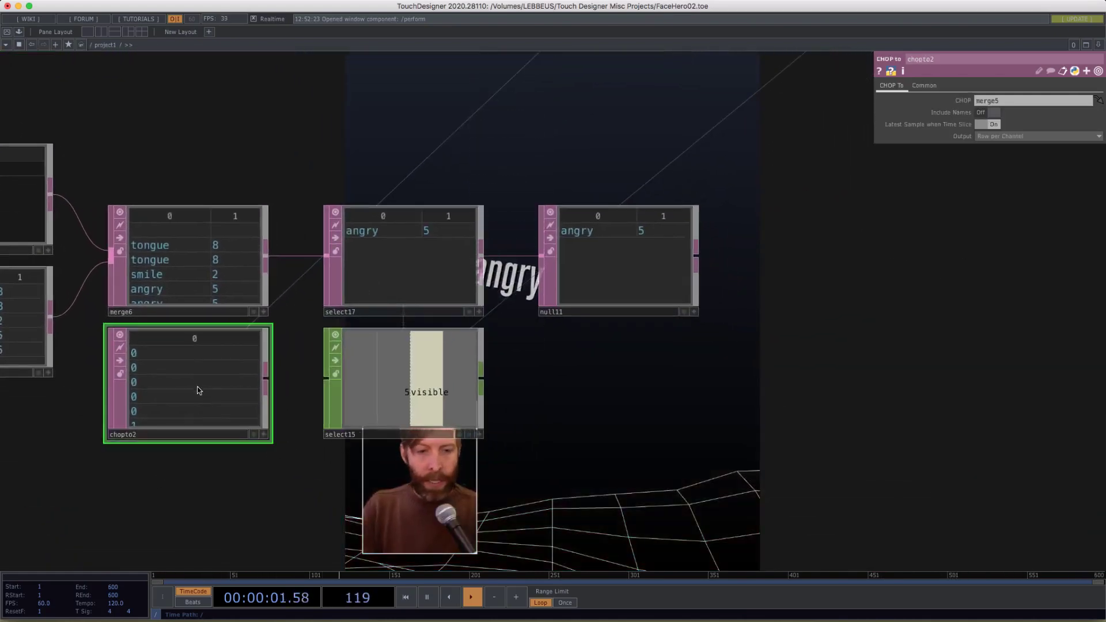
key("Delete")
- Go to the fallingText components, pause the timeline while a word is falling, and inspect fallingText3
scroll(570, 400, "down", 5)
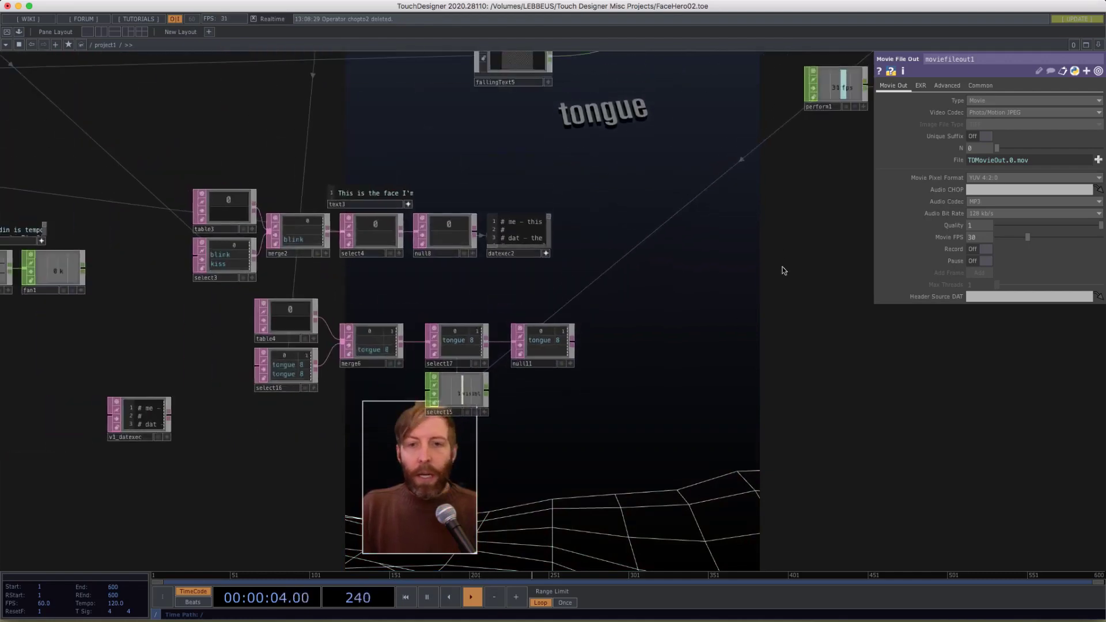
left_click_drag(633, 393, 410, 578)
left_click_drag(392, 455, 405, 593)
left_click_drag(432, 352, 459, 420)
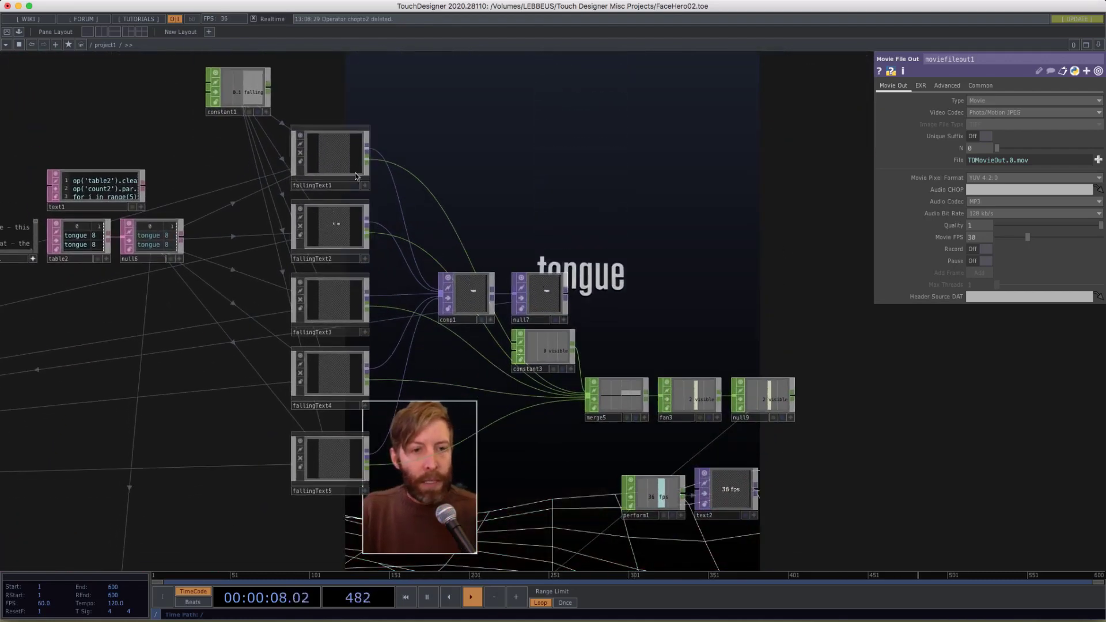
left_click_drag(738, 311, 657, 241)
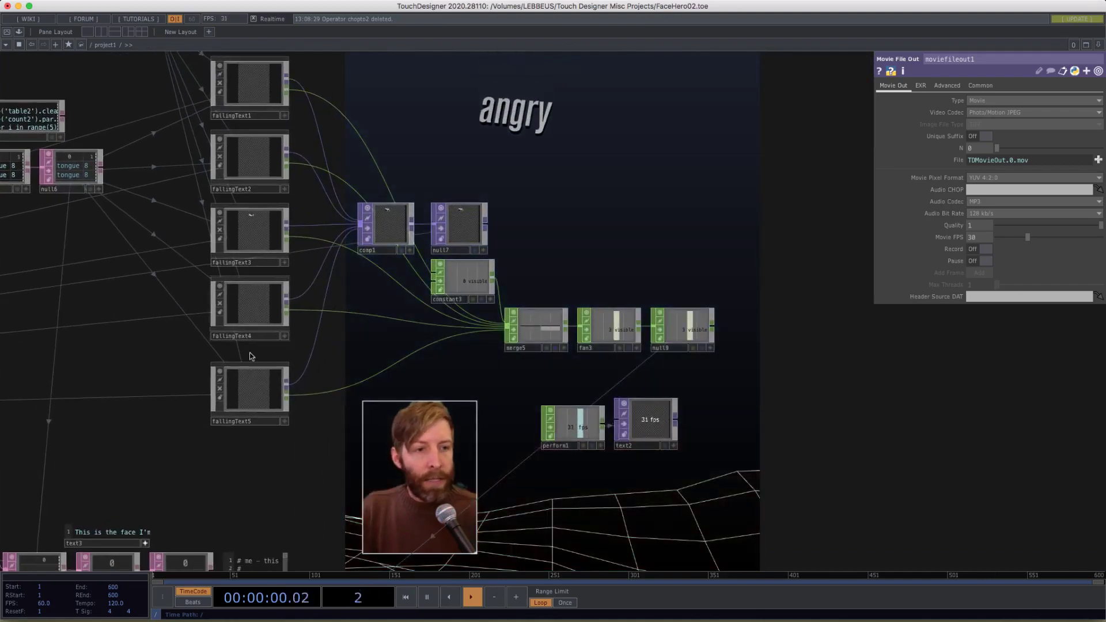
key("space")
scroll(243, 244, "up", 5)
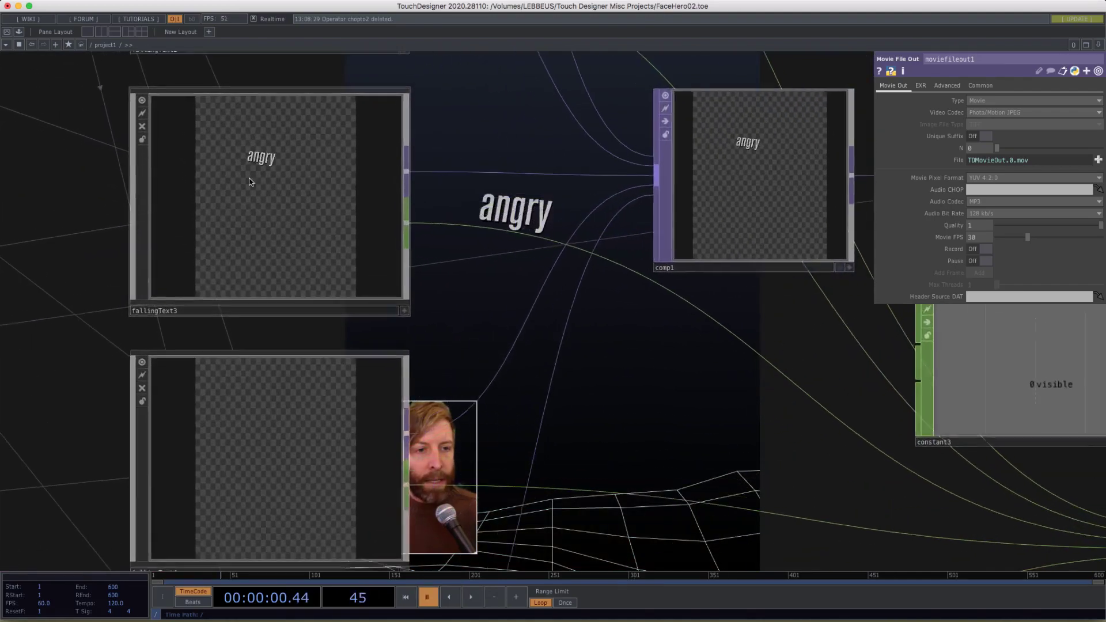
- Compare the five fallingText components with the visible channels in merge5, fan3 and null9
scroll(258, 168, "down", 5)
left_click_drag(596, 422, 340, 345)
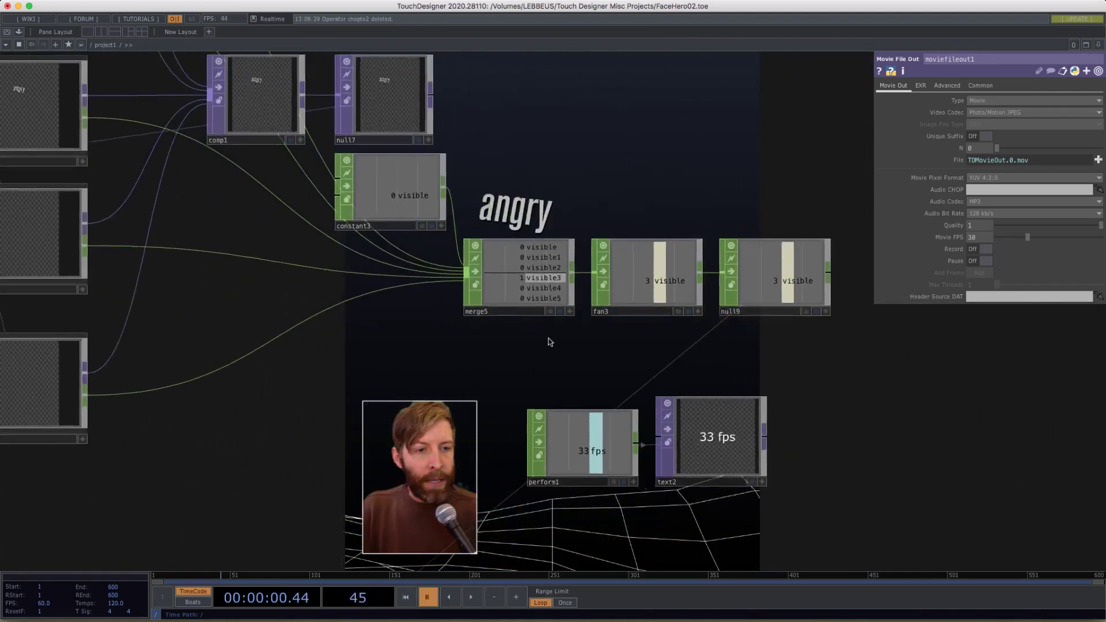
scroll(549, 335, "up", 2)
scroll(549, 332, "up", 2)
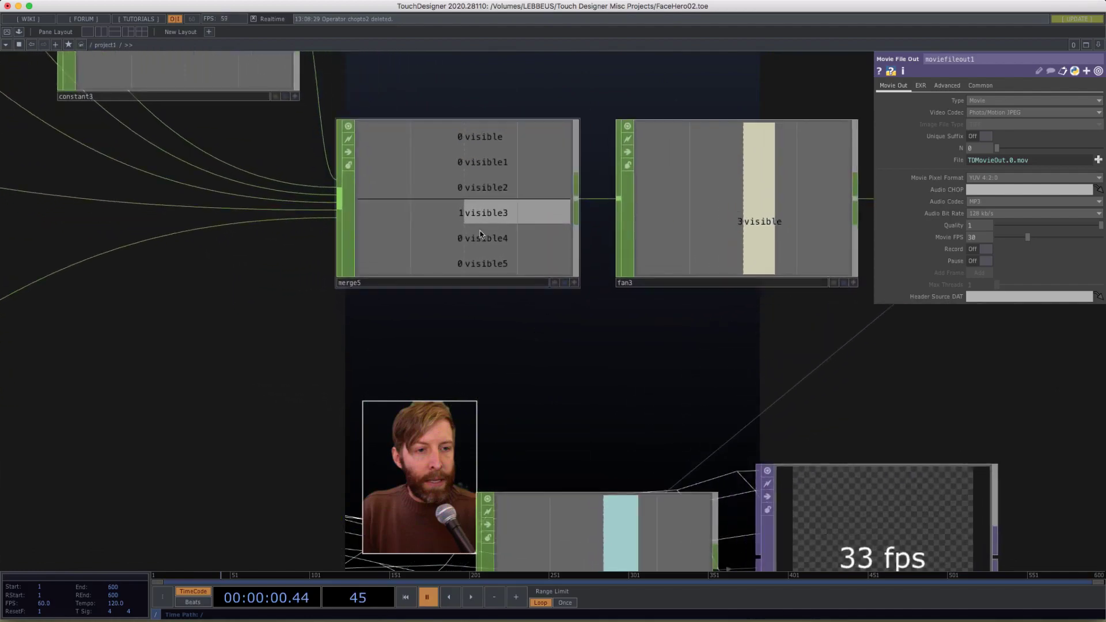
scroll(480, 234, "down", 5)
scroll(395, 235, "up", 3)
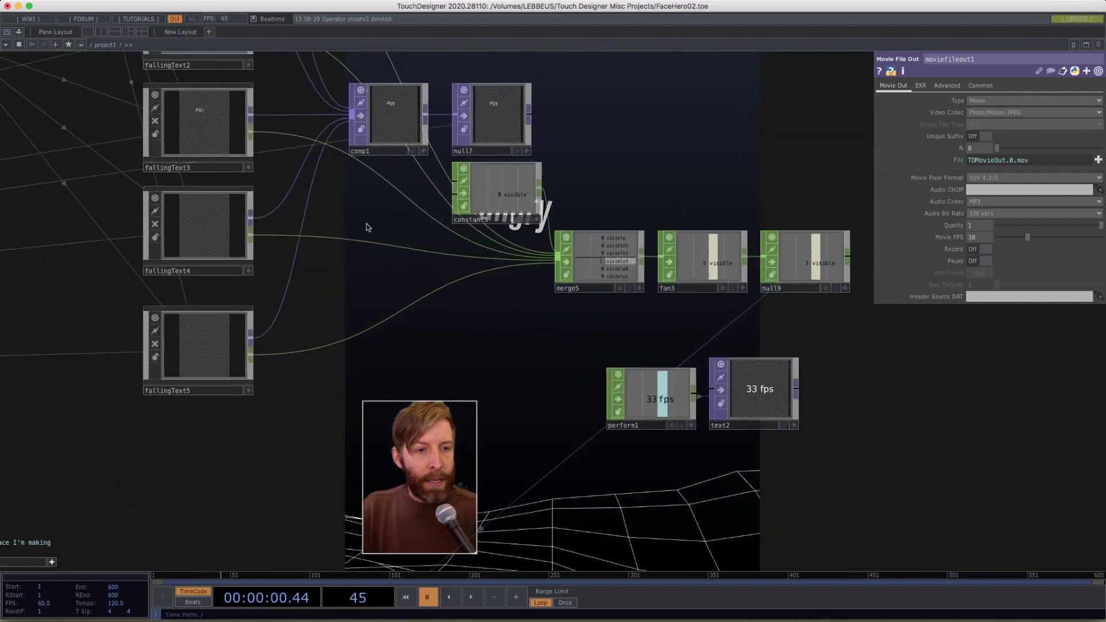
scroll(439, 348, "down", 4)
scroll(284, 322, "up", 3)
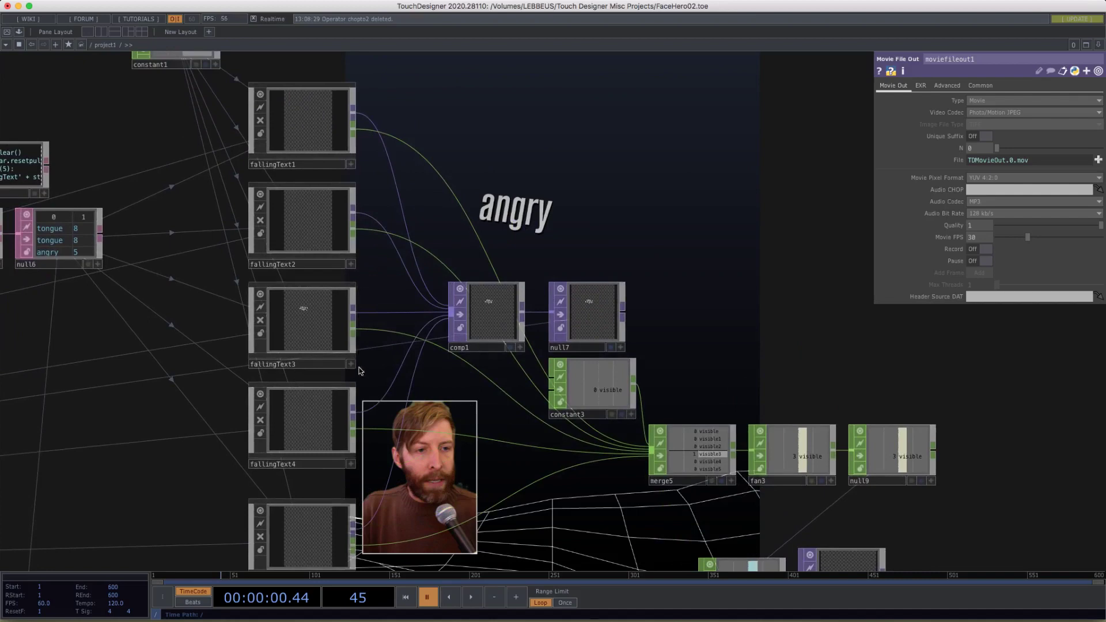
- Select fan3 and examine its Fan In operation against the visible channels of merge5
left_click_drag(437, 448, 39, 282)
scroll(337, 296, "up", 8)
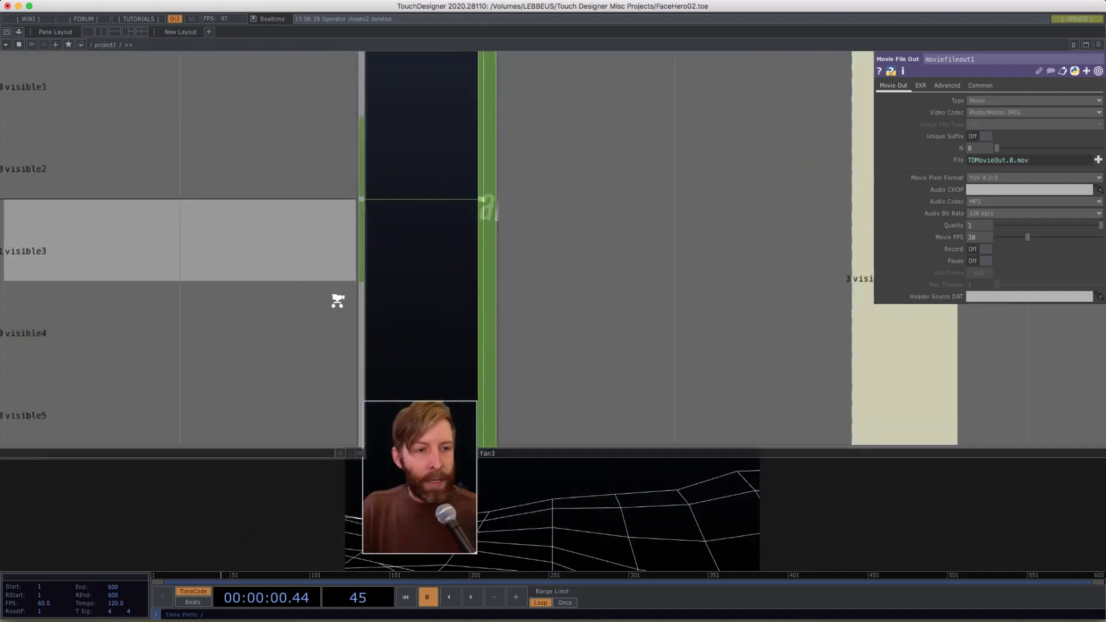
scroll(338, 300, "down", 5)
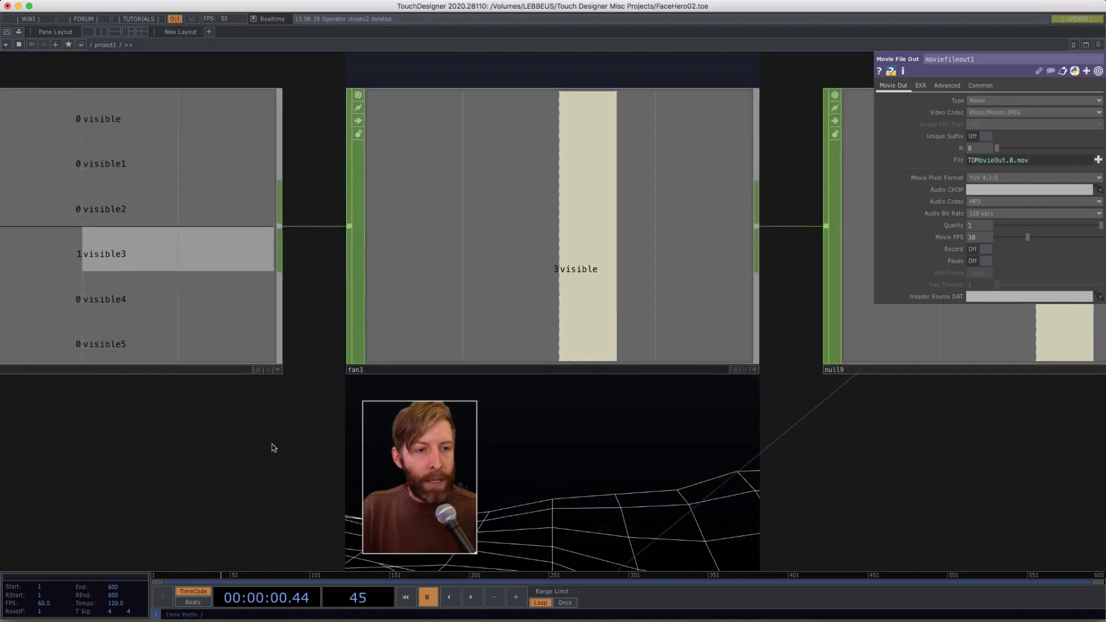
left_click(484, 291)
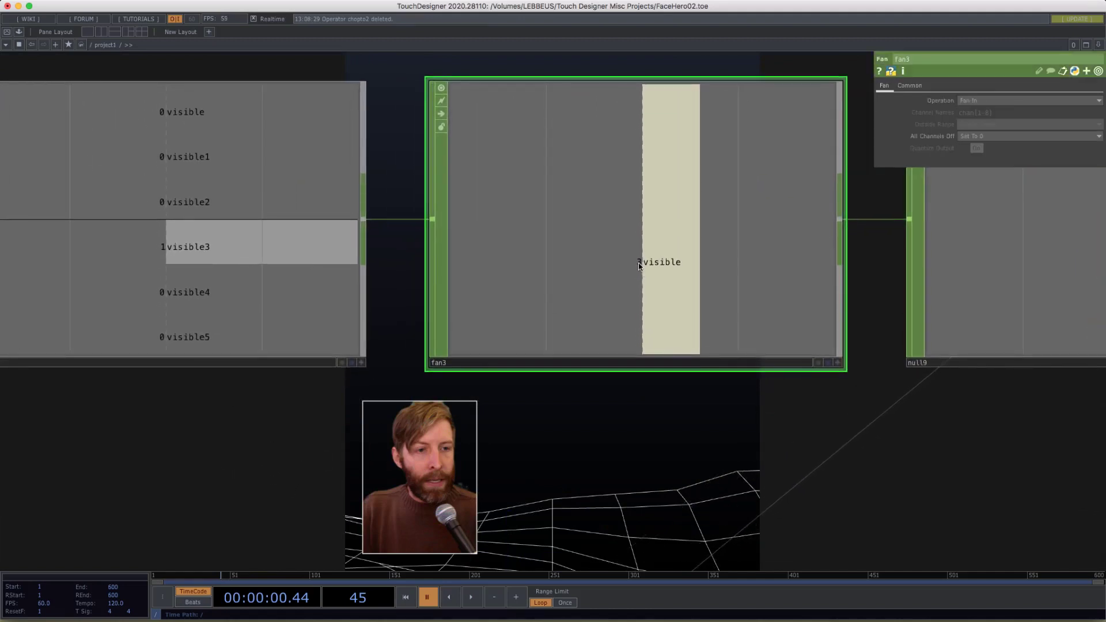
- Go back to the lower DAT network and examine the numbered expression rows in merge6 that feed select17
scroll(641, 337, "down", 4)
left_click_drag(477, 353, 585, 47)
left_click_drag(393, 304, 521, 159)
scroll(313, 324, "down", 5)
left_click_drag(320, 338, 484, 250)
scroll(308, 383, "up", 8)
left_click_drag(112, 182, 812, 449)
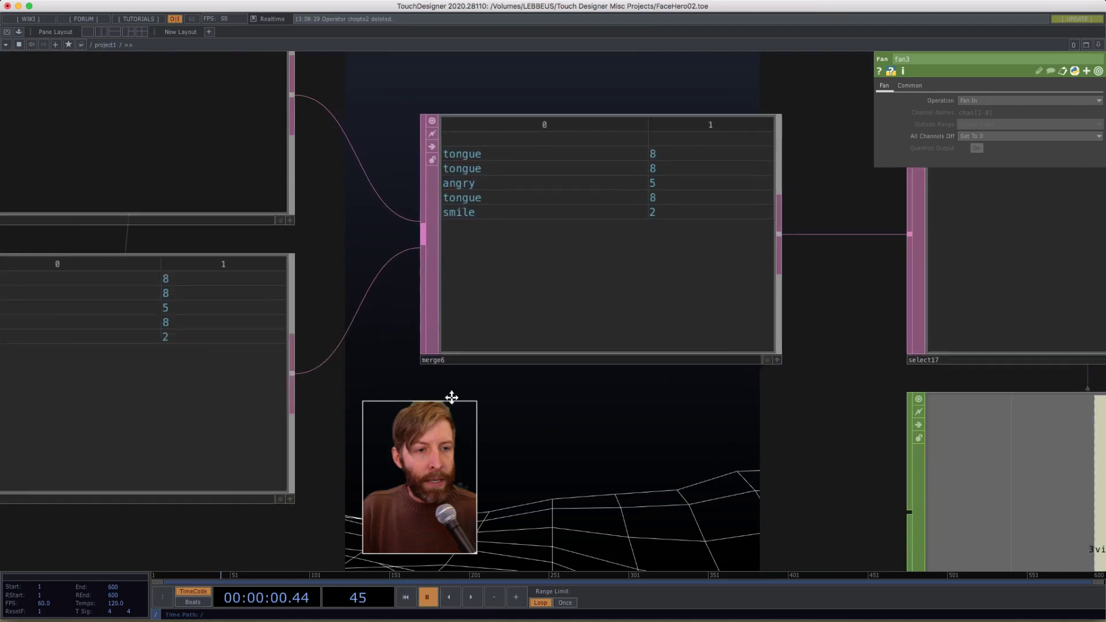
scroll(380, 375, "right", 10)
- Open up the view of datexec2 and read its onTableChange script
scroll(346, 346, "down", 3)
left_click_drag(676, 295, 968, 501)
scroll(552, 148, "down", 3)
scroll(736, 392, "right", 10)
scroll(735, 393, "up", 4)
scroll(536, 326, "up", 2)
scroll(536, 326, "right", 10)
scroll(375, 468, "up", 5)
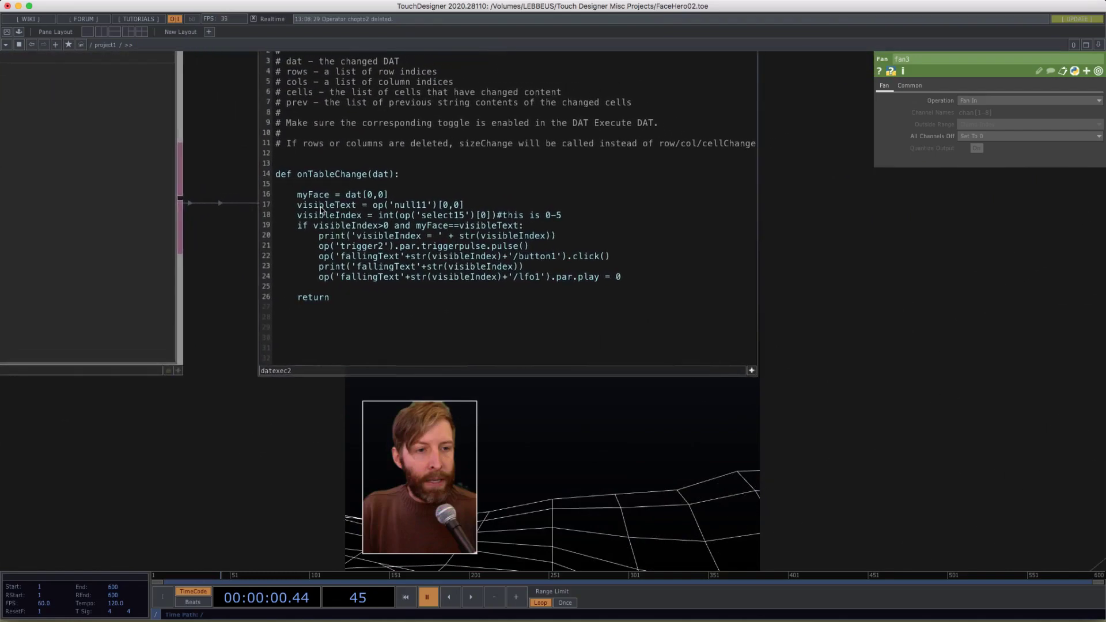
- Compare the null8 table with the myFace and visibleText lines of datexec2's onTableChange function
left_click_drag(227, 447, 291, 430)
scroll(395, 455, "right", 1)
scroll(655, 494, "left", 10)
scroll(655, 494, "up", 2)
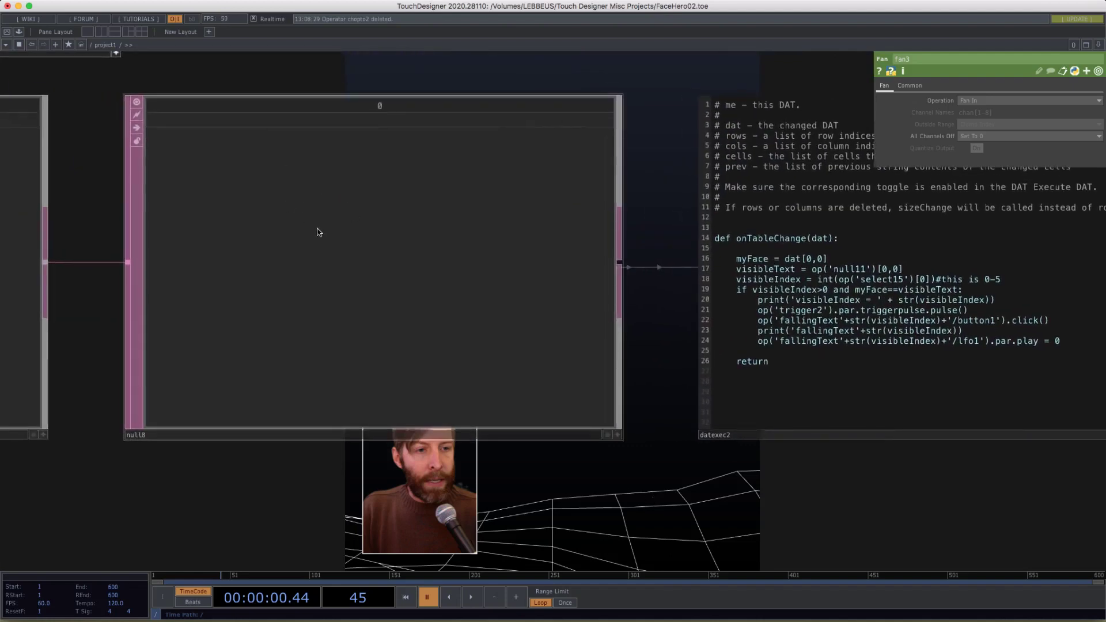
left_click_drag(825, 491, 429, 364)
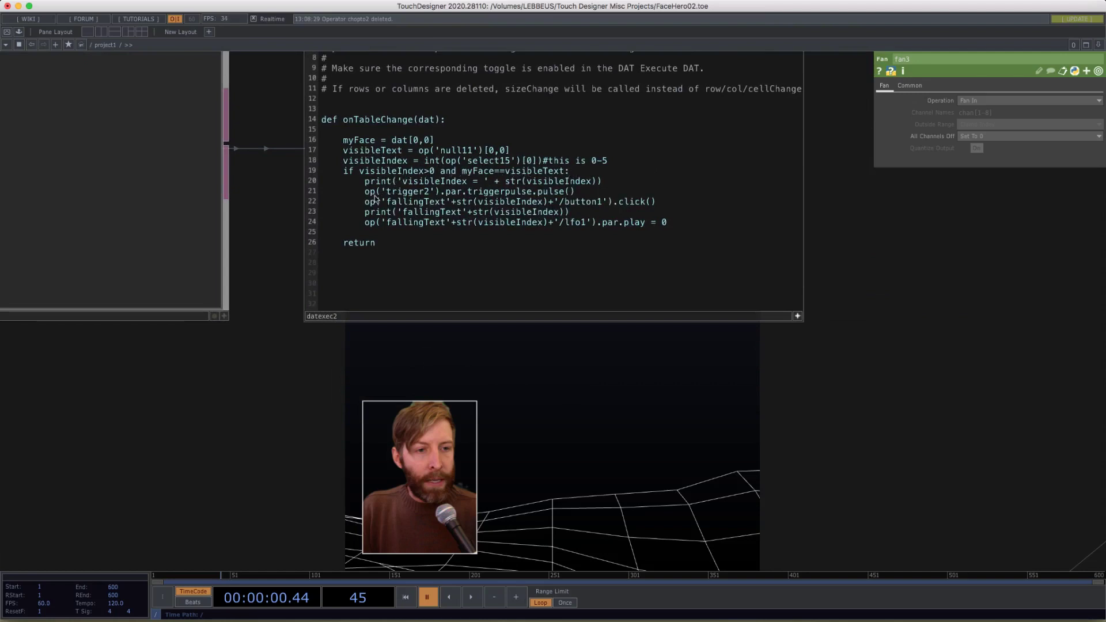
- Highlight fallingText in datexec2's button1 click line and review the surrounding select4, null8 and null11 operators
left_click_drag(402, 199, 656, 238)
left_click(486, 193)
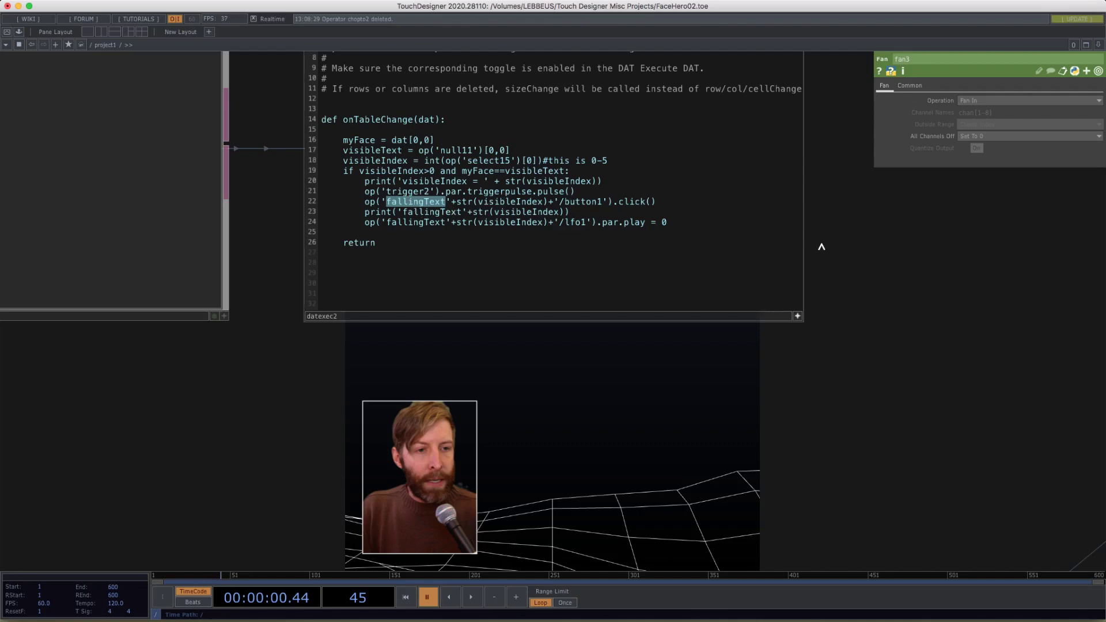
scroll(895, 250, "down", 8)
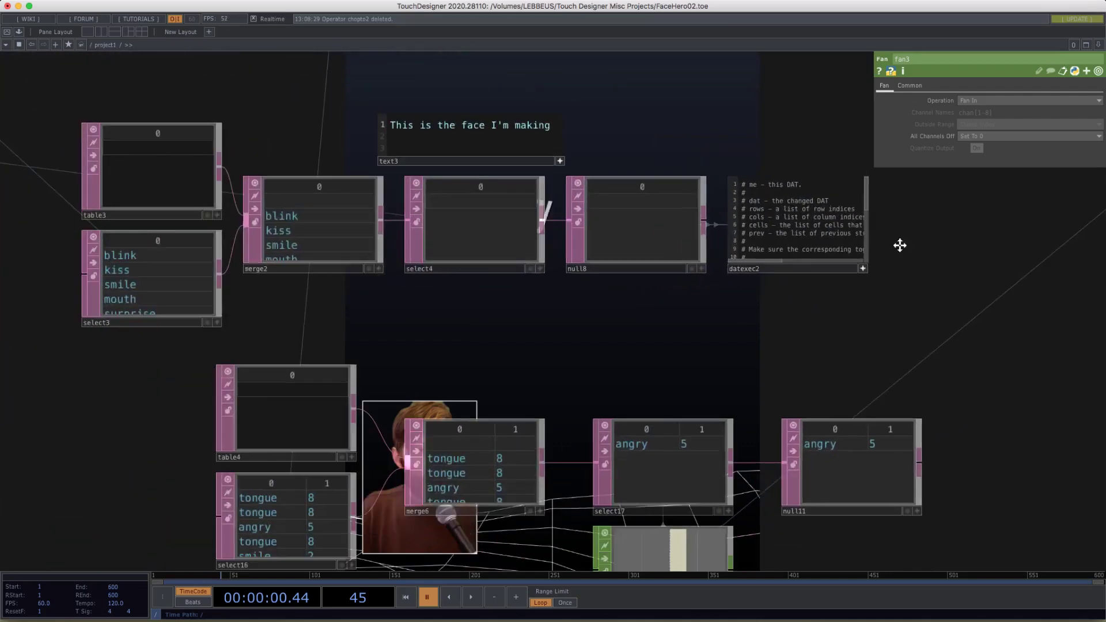
- Examine the five fallingText components together with the table2 and null6 tables and the comp1 and merge5 operators they connect to
left_click_drag(814, 303, 548, 539)
left_click_drag(738, 368, 766, 571)
scroll(754, 505, "down", 3)
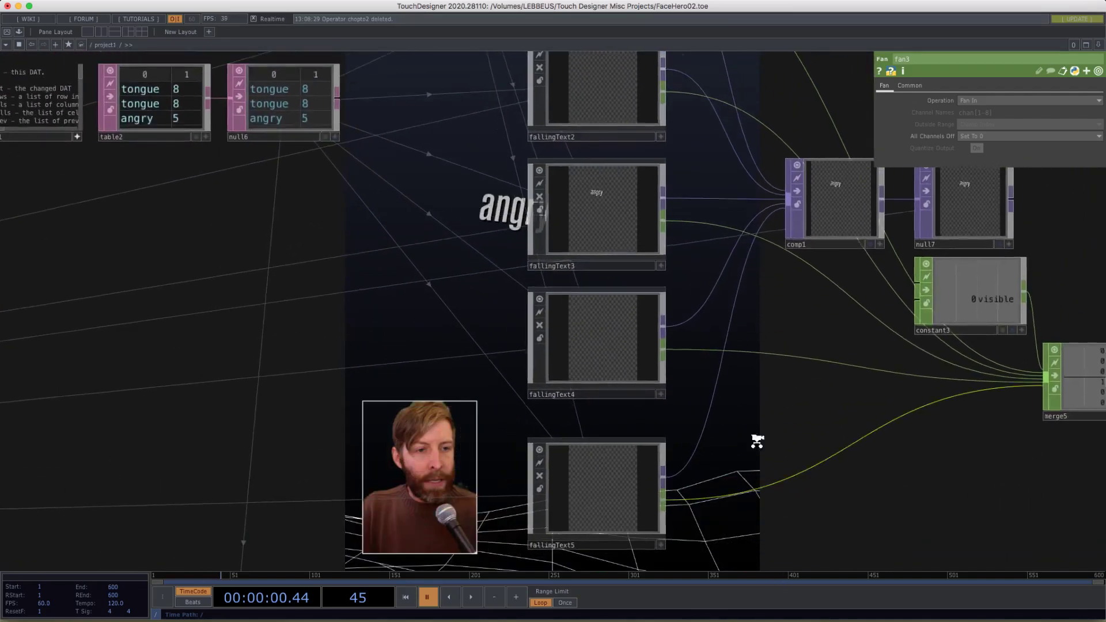
scroll(774, 321, "up", 10)
scroll(774, 321, "left", 3)
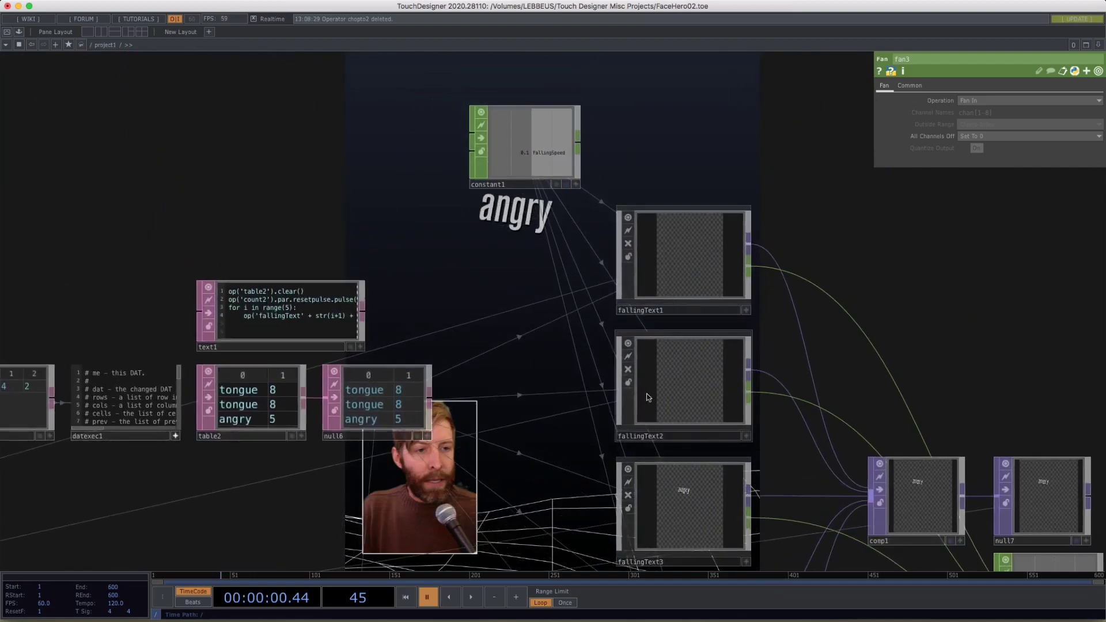
scroll(783, 489, "down", 15)
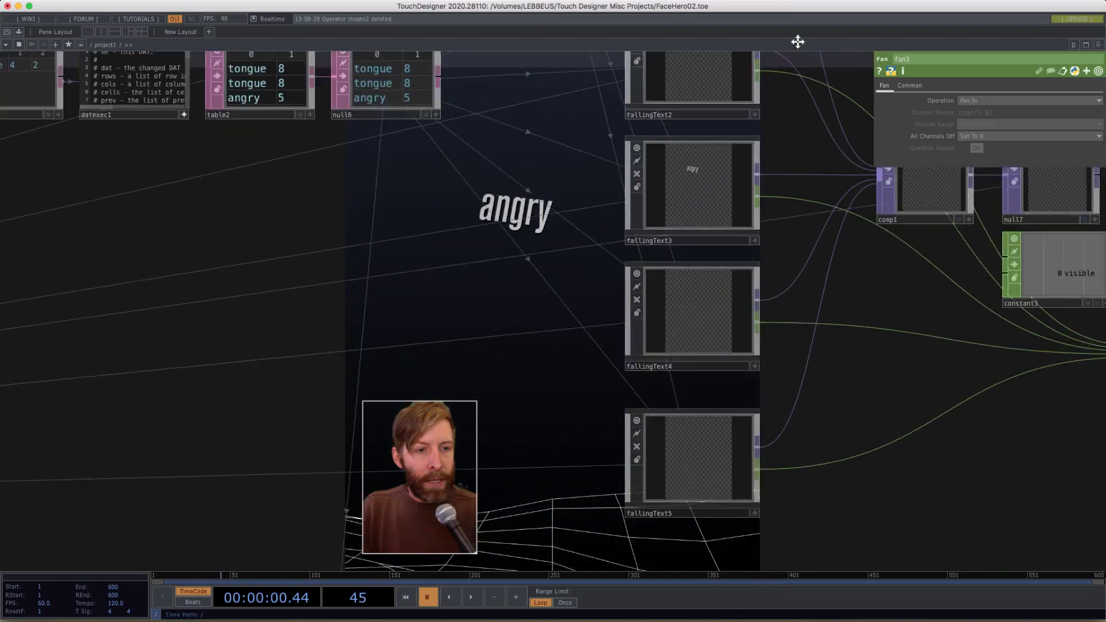
scroll(761, 395, "up", 10)
scroll(551, 254, "up", 5)
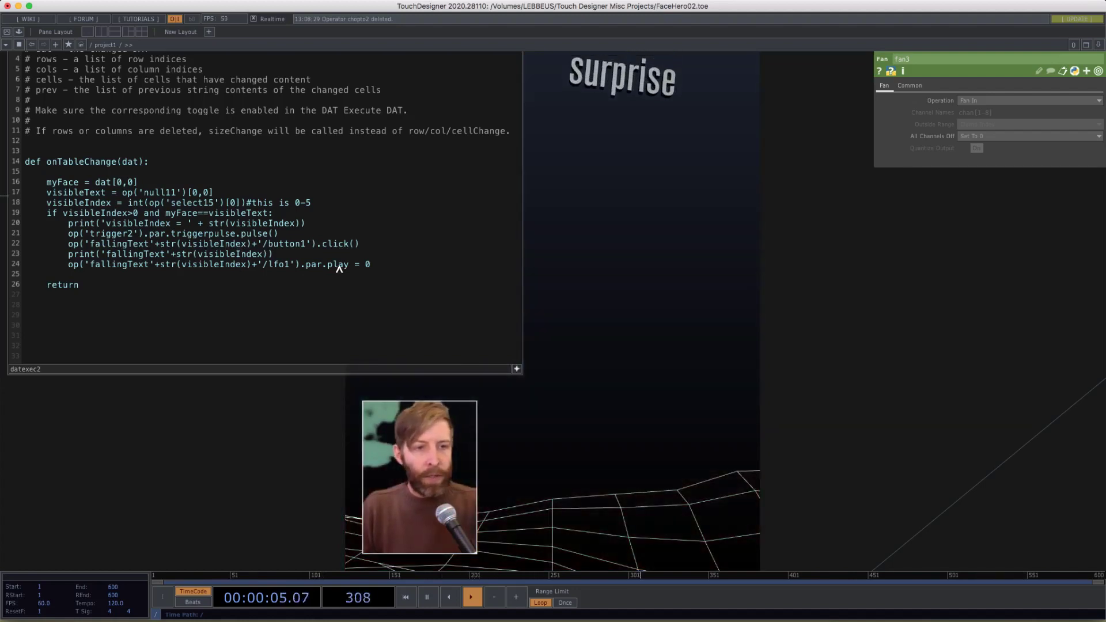
- Highlight the button1 click line and the trigger2 reference in datexec2's onTableChange function
left_click_drag(172, 430, 264, 426)
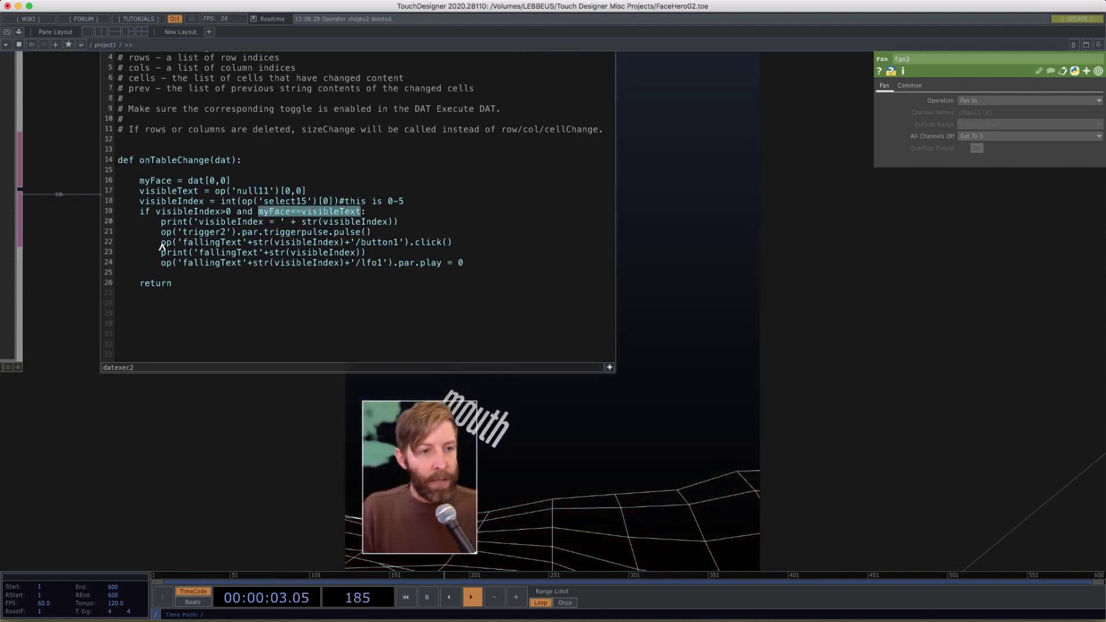
left_click_drag(161, 243, 380, 248)
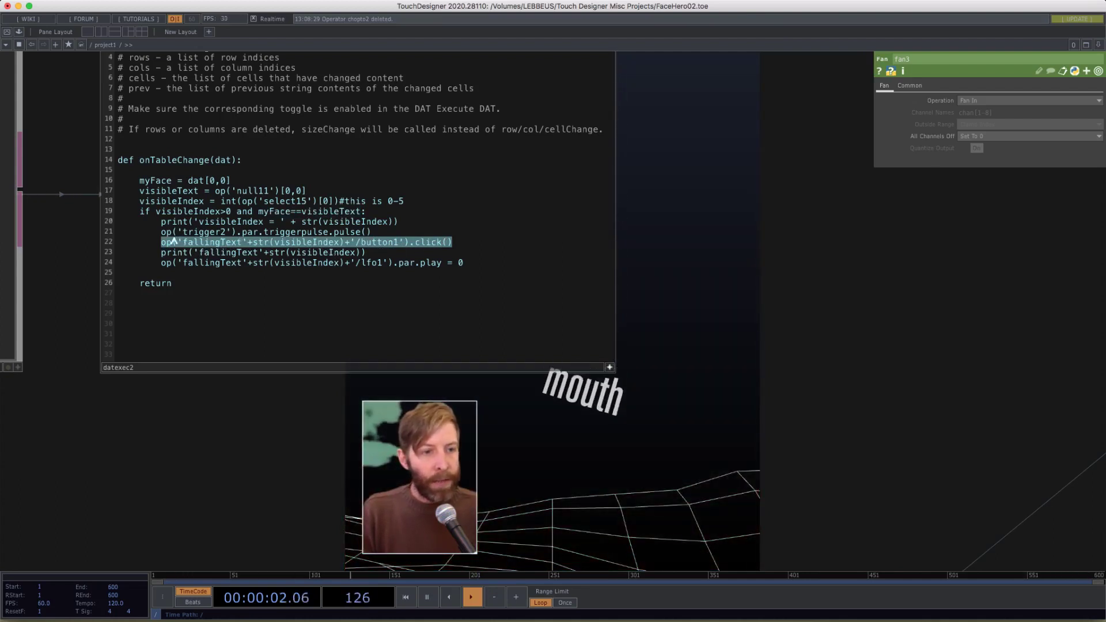
left_click_drag(166, 232, 230, 234)
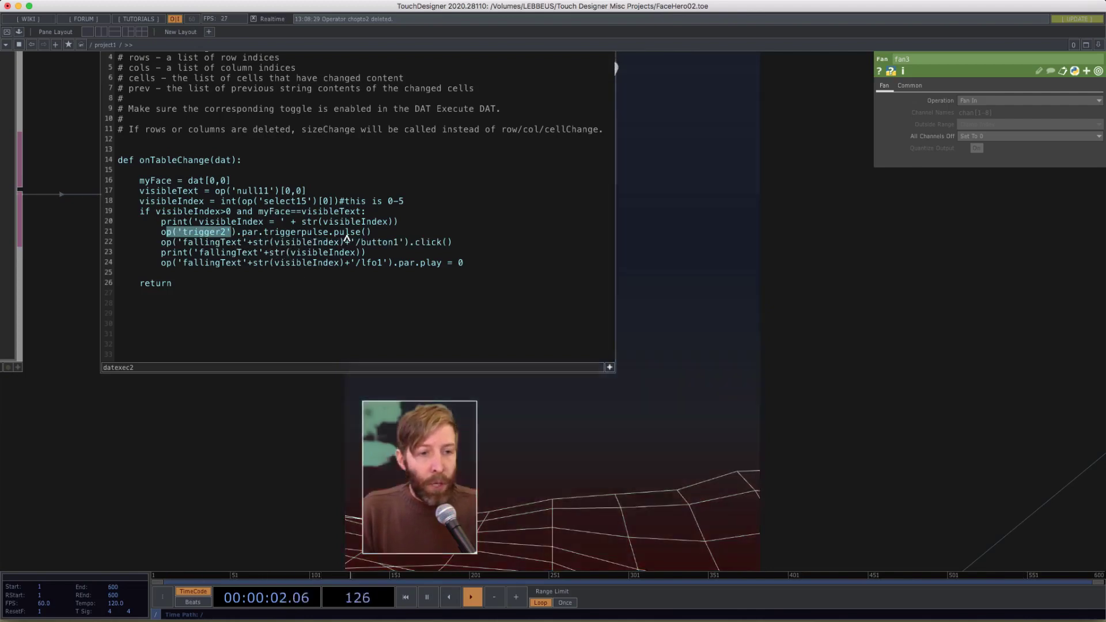
- Trace the explode channel from trigger2 through merge3 to oscout1 and display oscout1's OSC Out parameters
scroll(252, 511, "down", 10)
left_click_drag(564, 340, 1095, 98)
left_click_drag(605, 317, 1095, 246)
left_click_drag(219, 415, 639, 360)
left_click_drag(645, 283, 1067, 460)
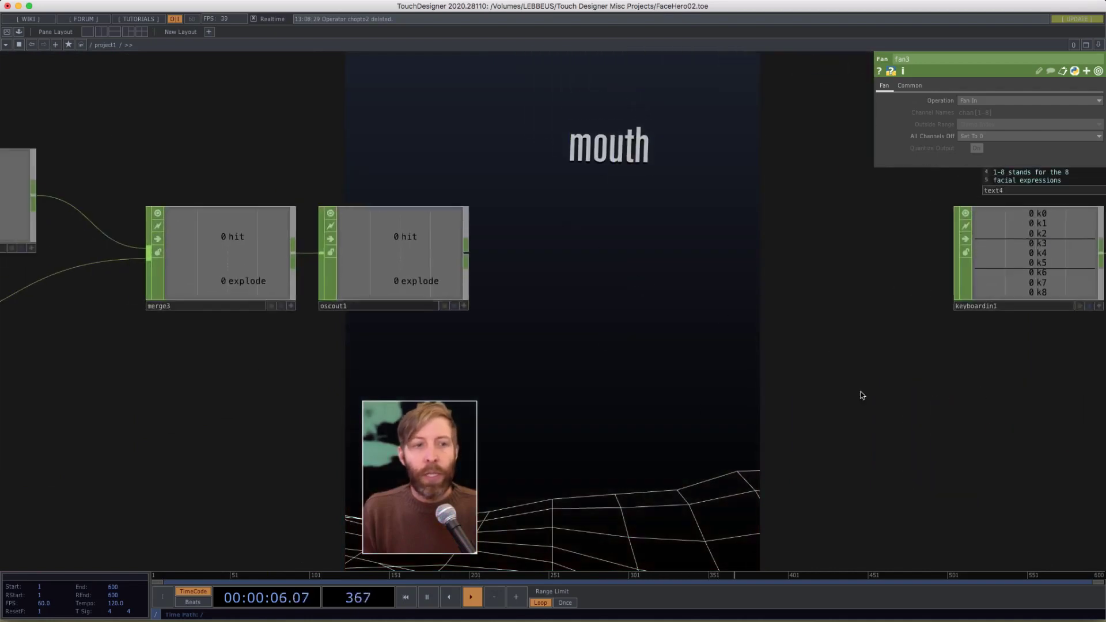
left_click_drag(656, 390, 1098, 369)
scroll(449, 337, "up", 2)
left_click_drag(597, 358, 321, 339)
left_click_drag(463, 345, 427, 372)
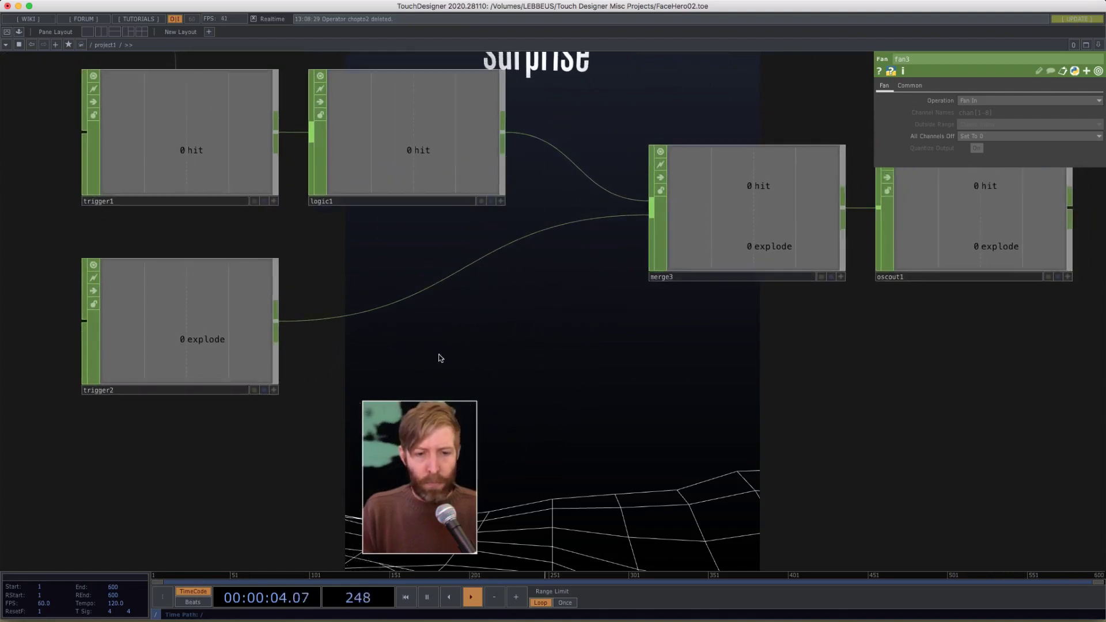
left_click_drag(476, 348, 390, 351)
scroll(517, 349, "down", 2)
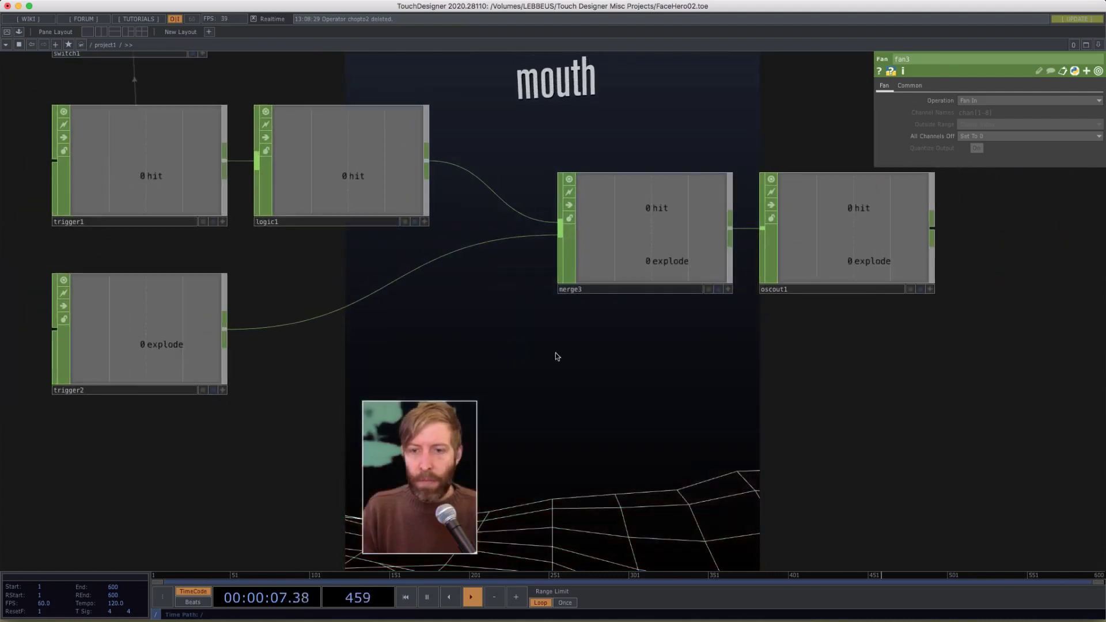
left_click(822, 257)
- Review the trigger and ramp operators around switch1 and display trigger1's channel parameters
left_click_drag(652, 398, 386, 458)
scroll(603, 399, "down", 6)
scroll(386, 459, "down", 1)
left_click_drag(261, 457, 439, 454)
scroll(250, 343, "up", 4)
scroll(250, 343, "up", 2)
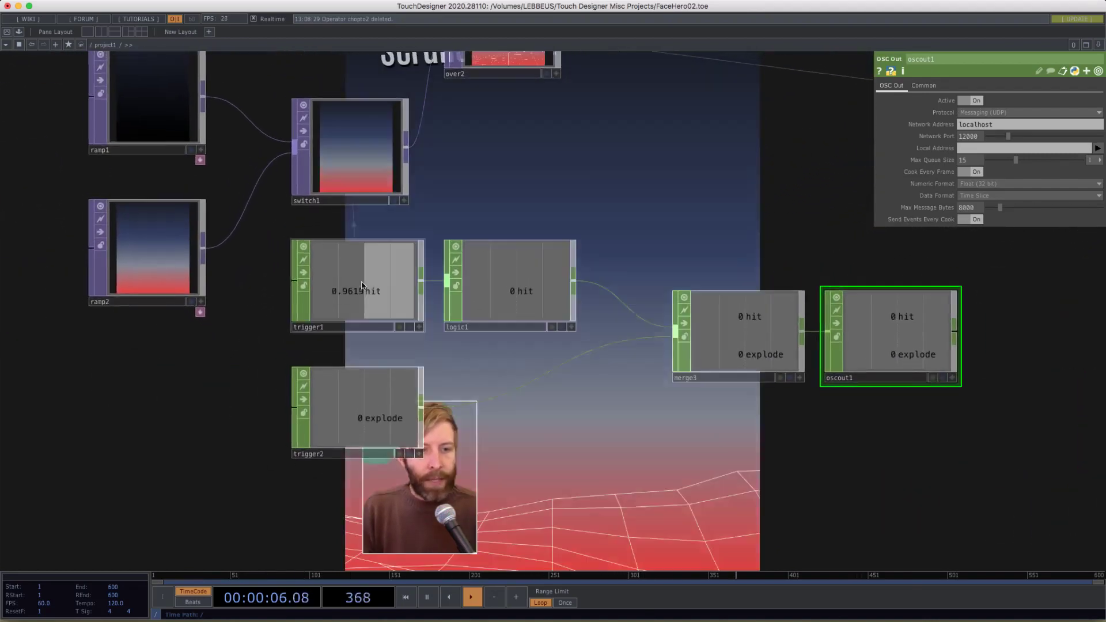
left_click(372, 305)
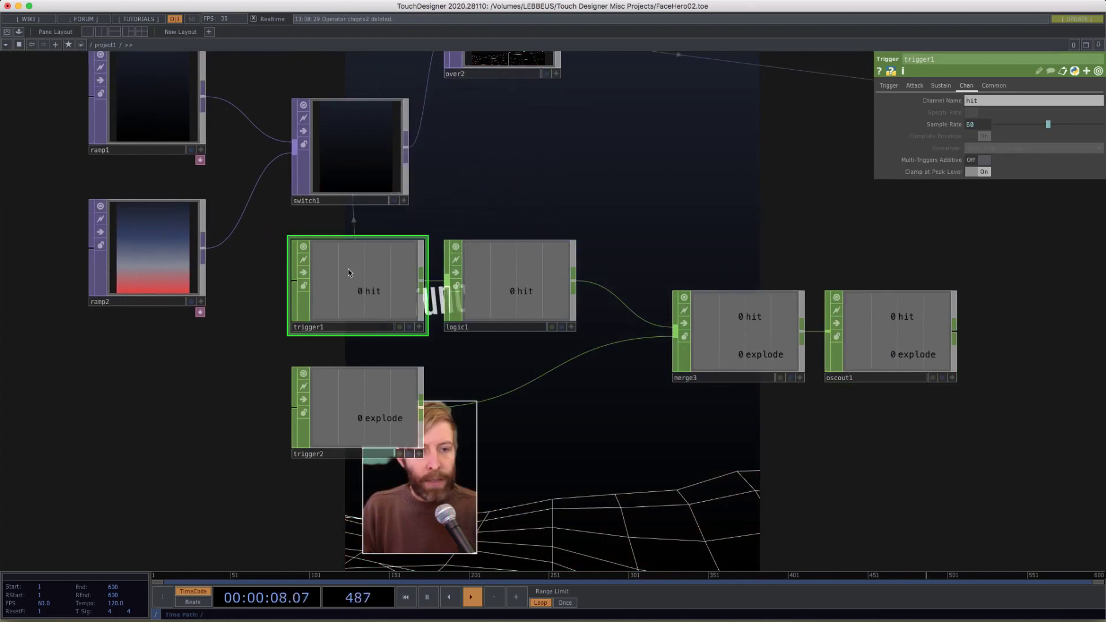
- Inspect the parameters of ramp1, ramp2 and switch1 to see how the hit trigger switches the background gradient
left_click(353, 162)
left_click_drag(453, 195, 569, 288)
left_click(247, 203)
left_click(267, 361)
left_click(262, 198)
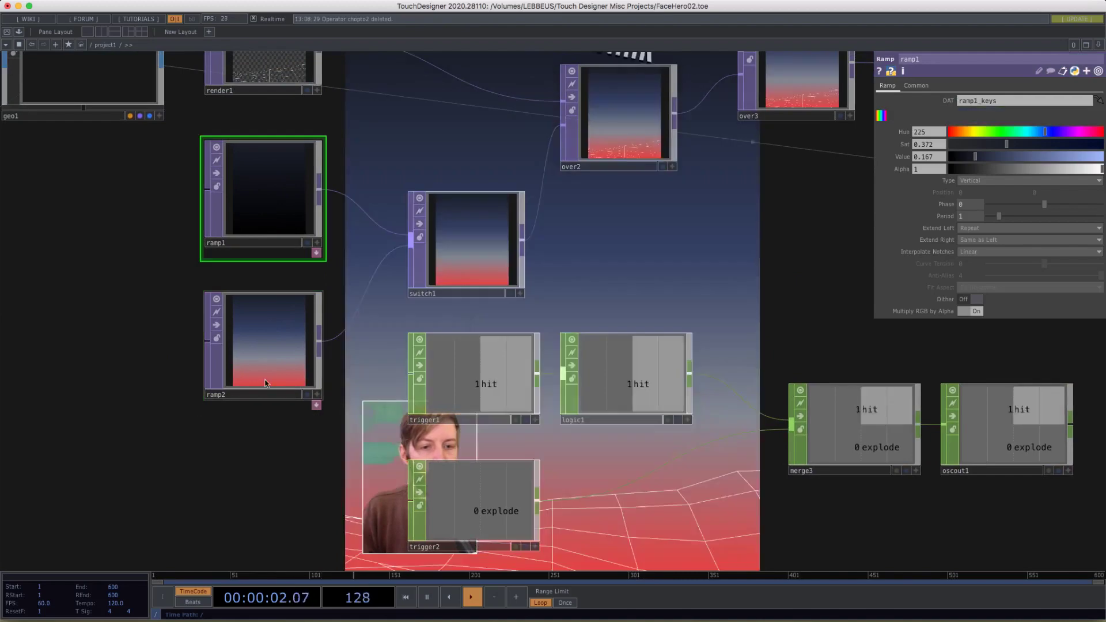
left_click(265, 346)
left_click(467, 254)
scroll(565, 274, "right", 10)
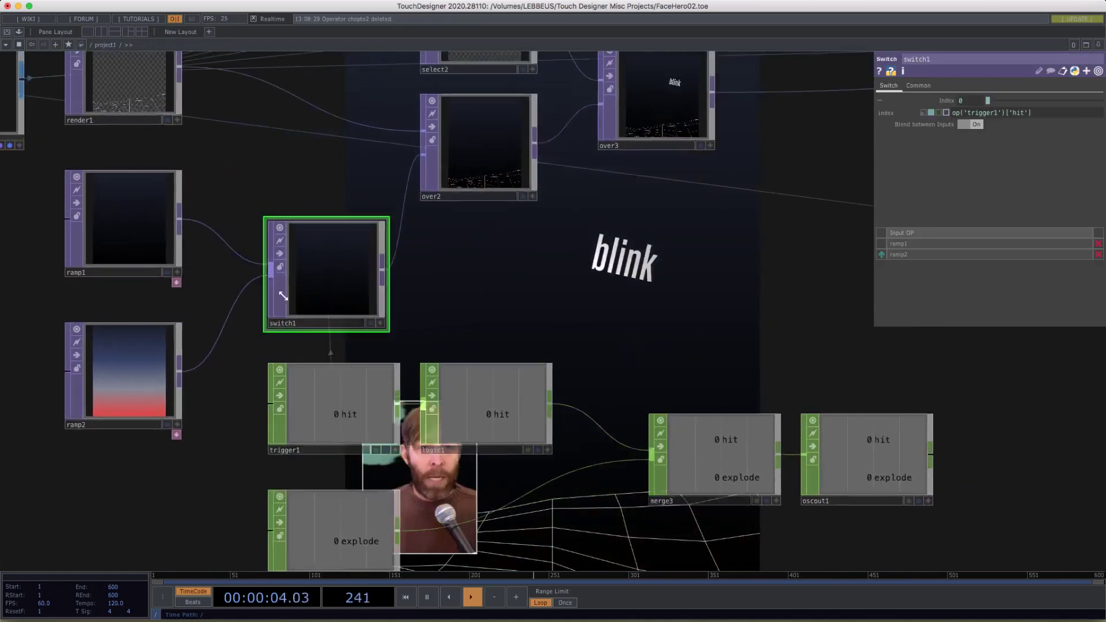
- Show an overview of the whole project1 network
key("x")
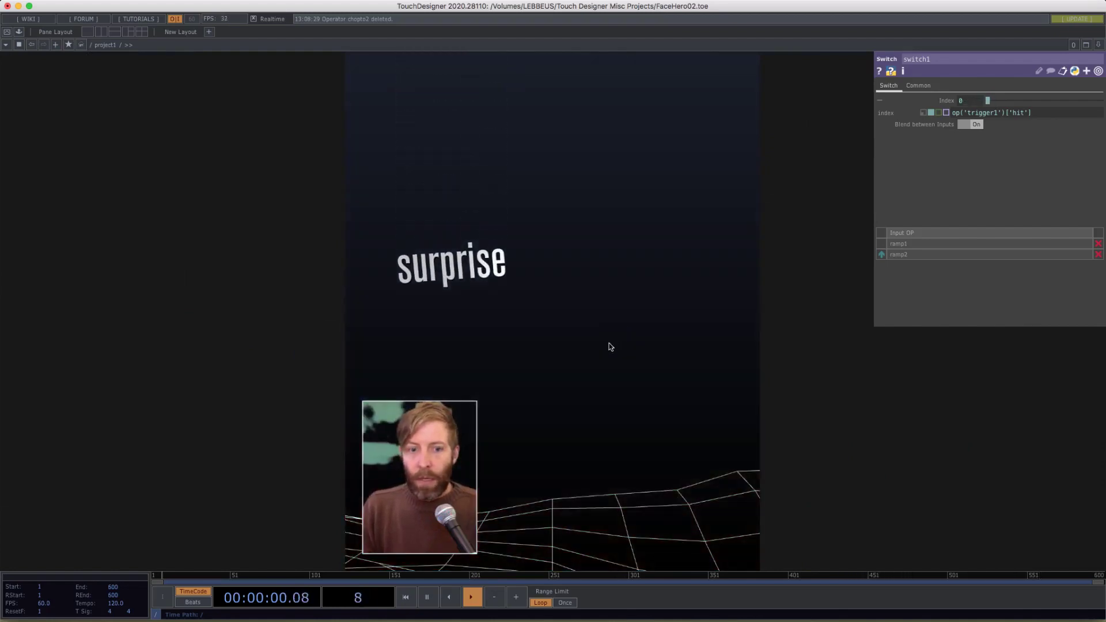
scroll(609, 344, "down", 10)
left_click_drag(659, 399, 723, 363)
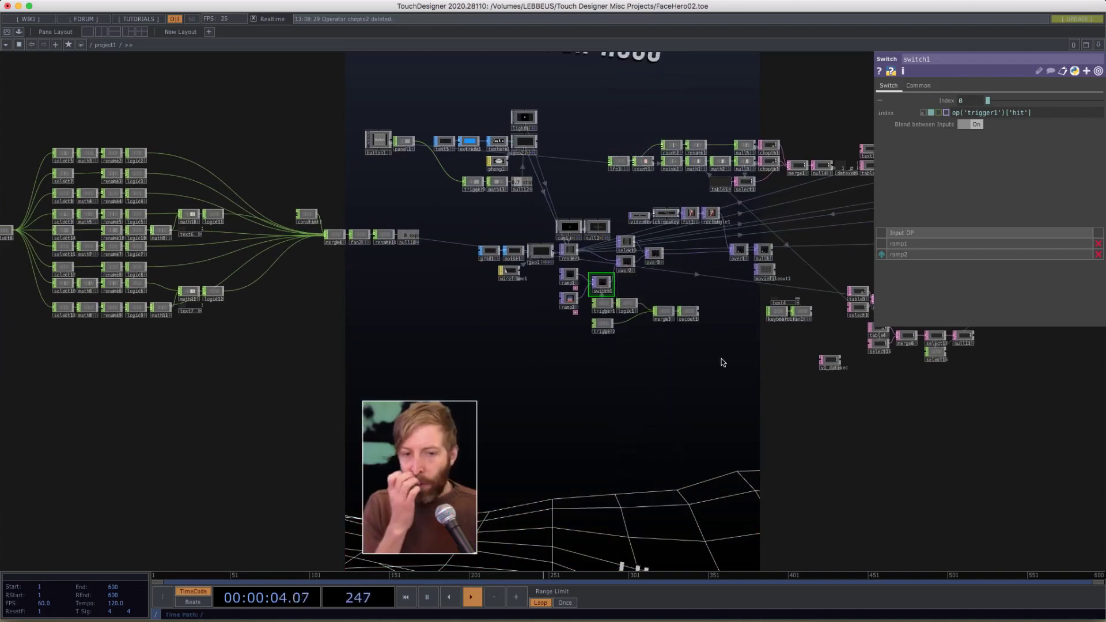